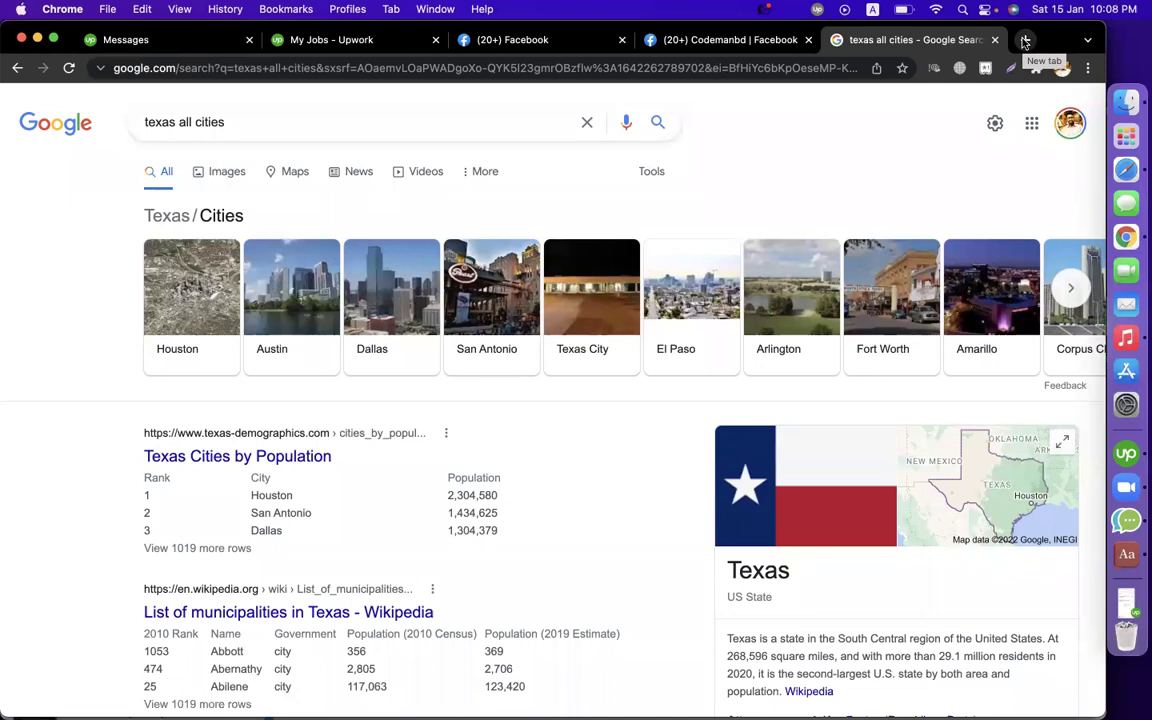
Step: Open Google Drive in a new browser tab
click(1024, 41)
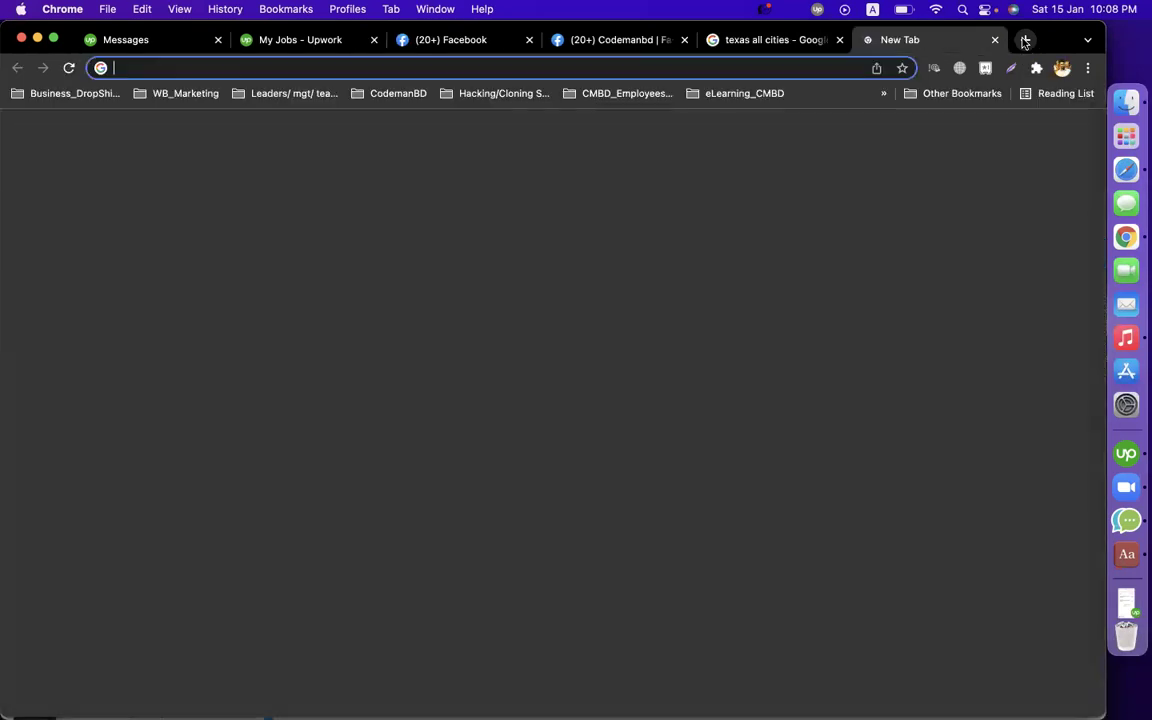
text(drive)
key(Return)
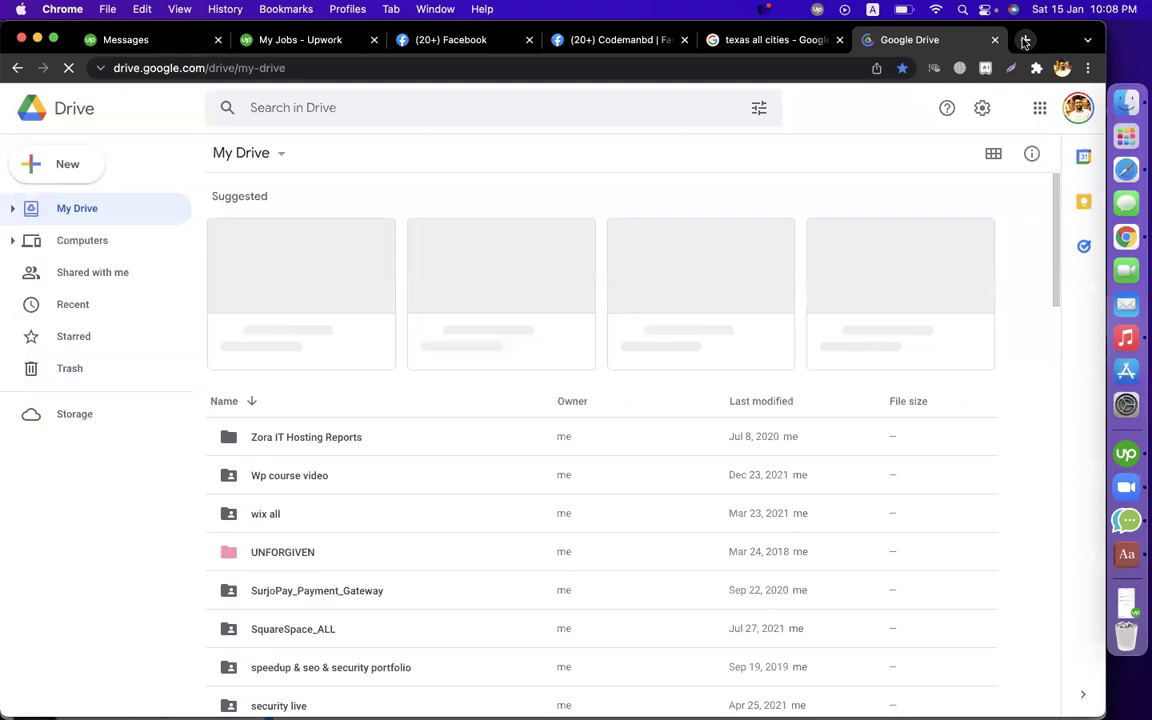
Step: Search the files in Google Drive for "lead generation"
click(463, 110)
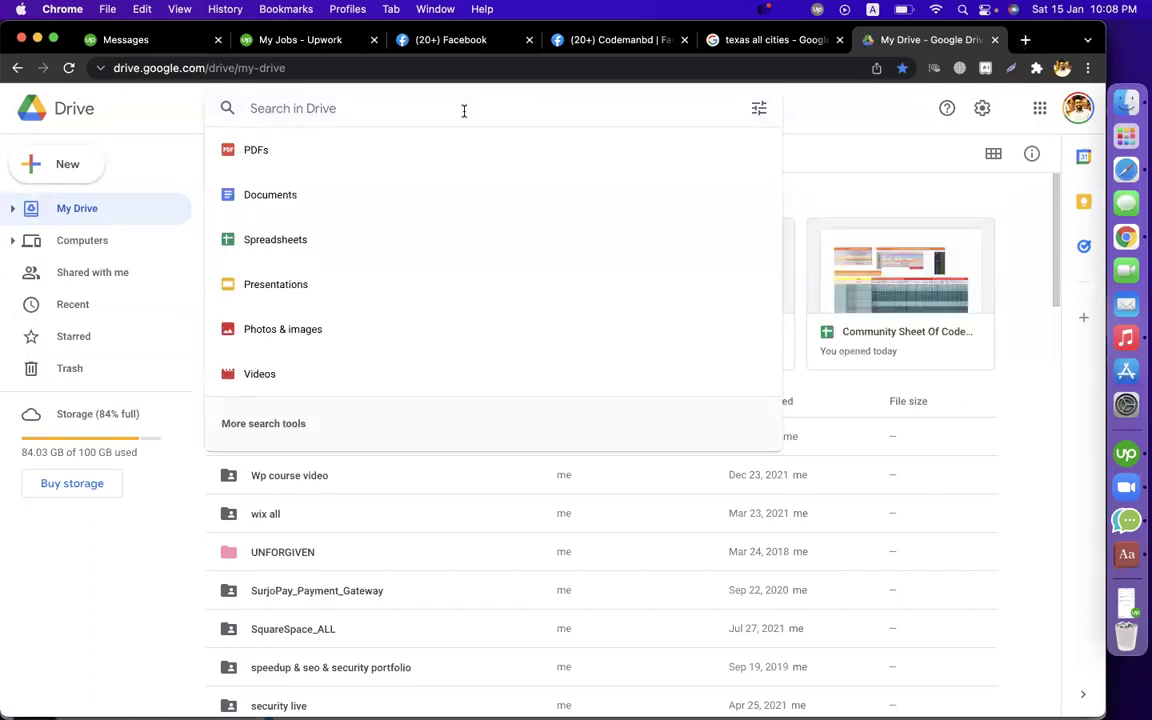
text(lead)
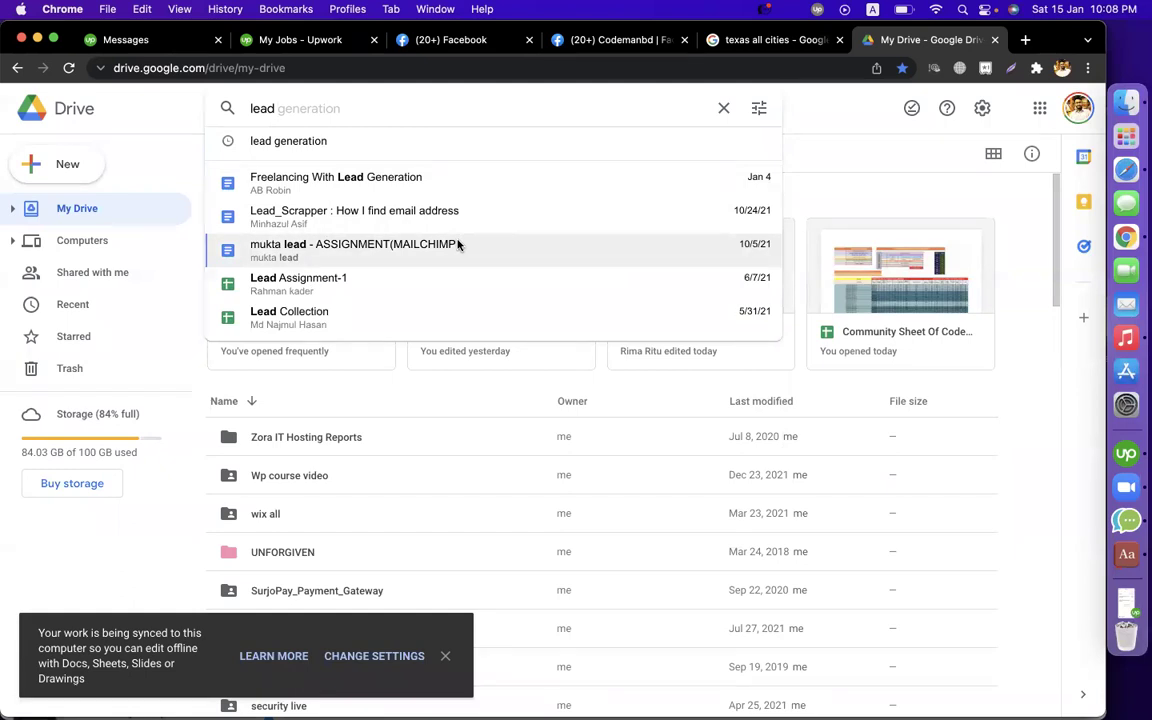
click(458, 244)
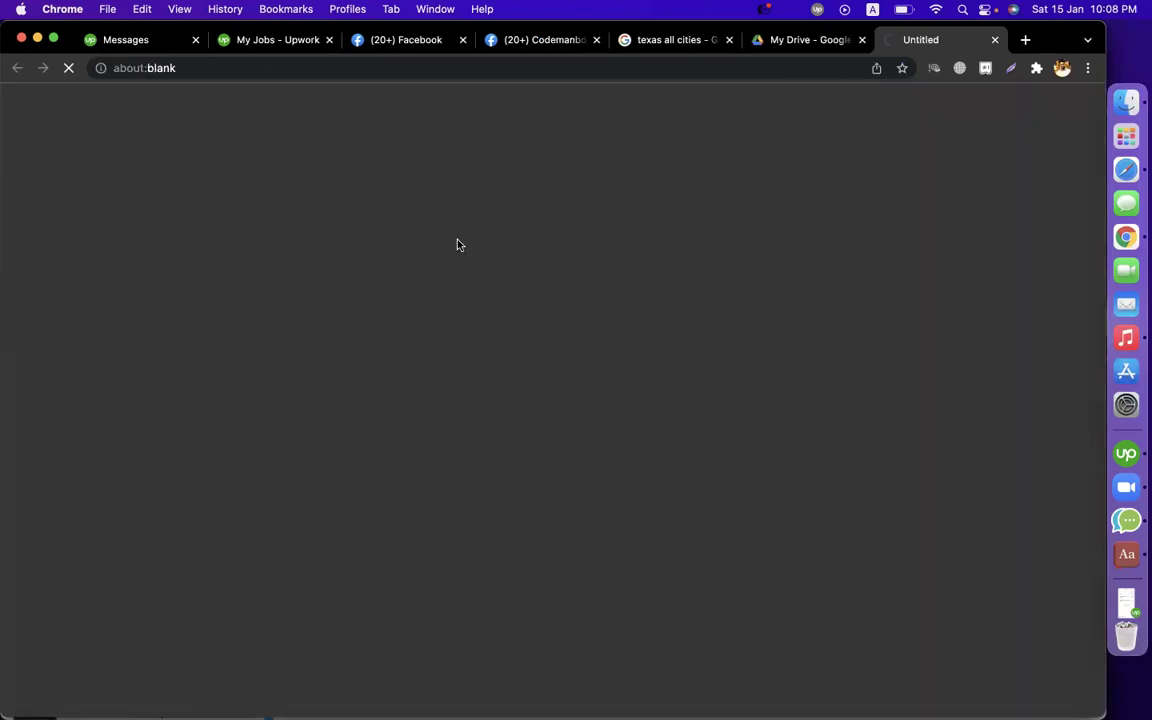
click(793, 44)
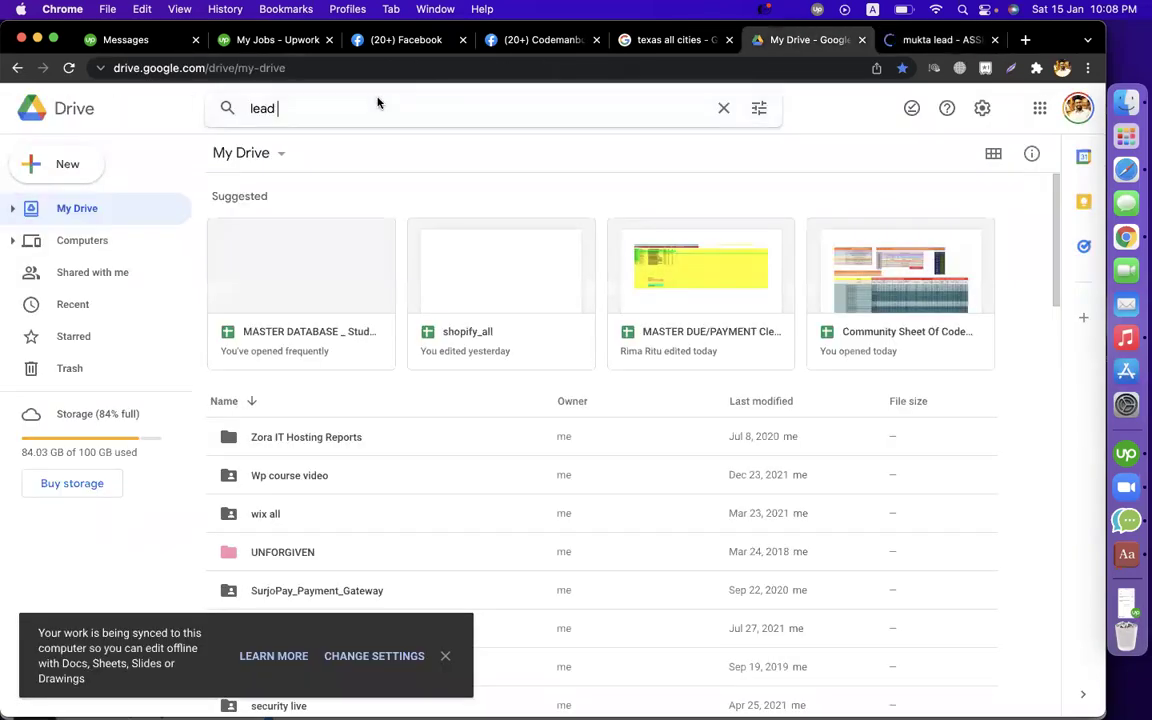
text(generation)
key(Return)
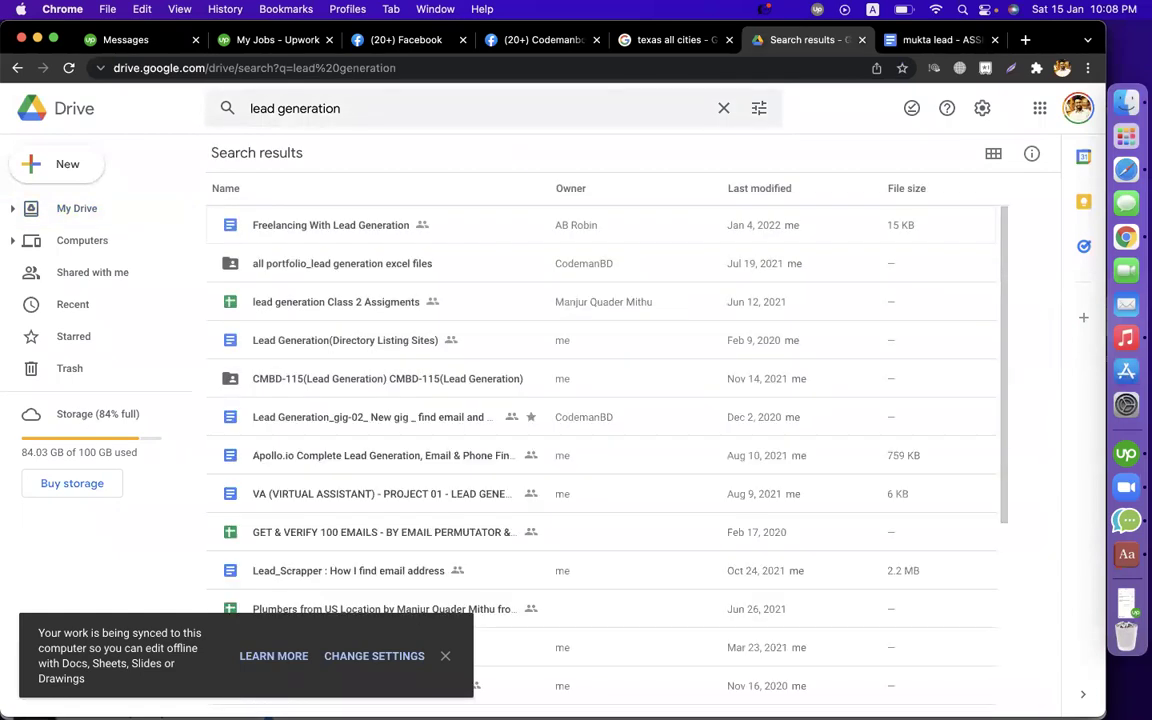
Step: Open the top TEXAS_finance people spreadsheet from the "all portfolio_lead generation excel files" folder
double_click(294, 265)
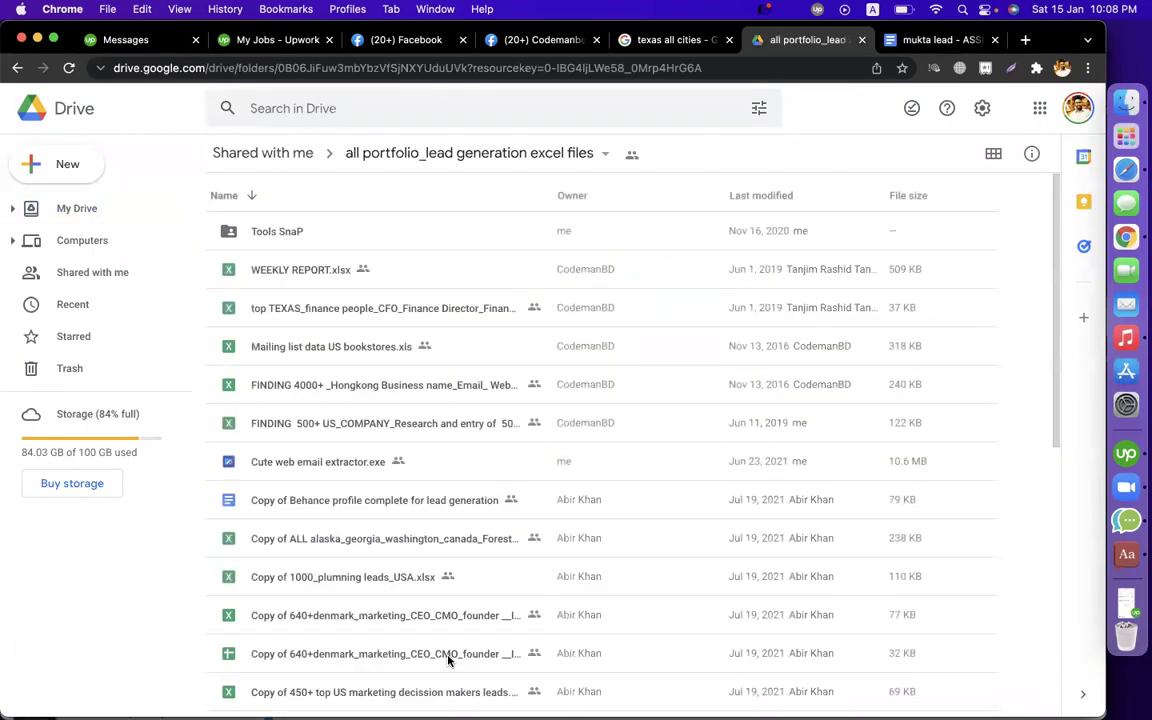
click(386, 318)
double_click(386, 318)
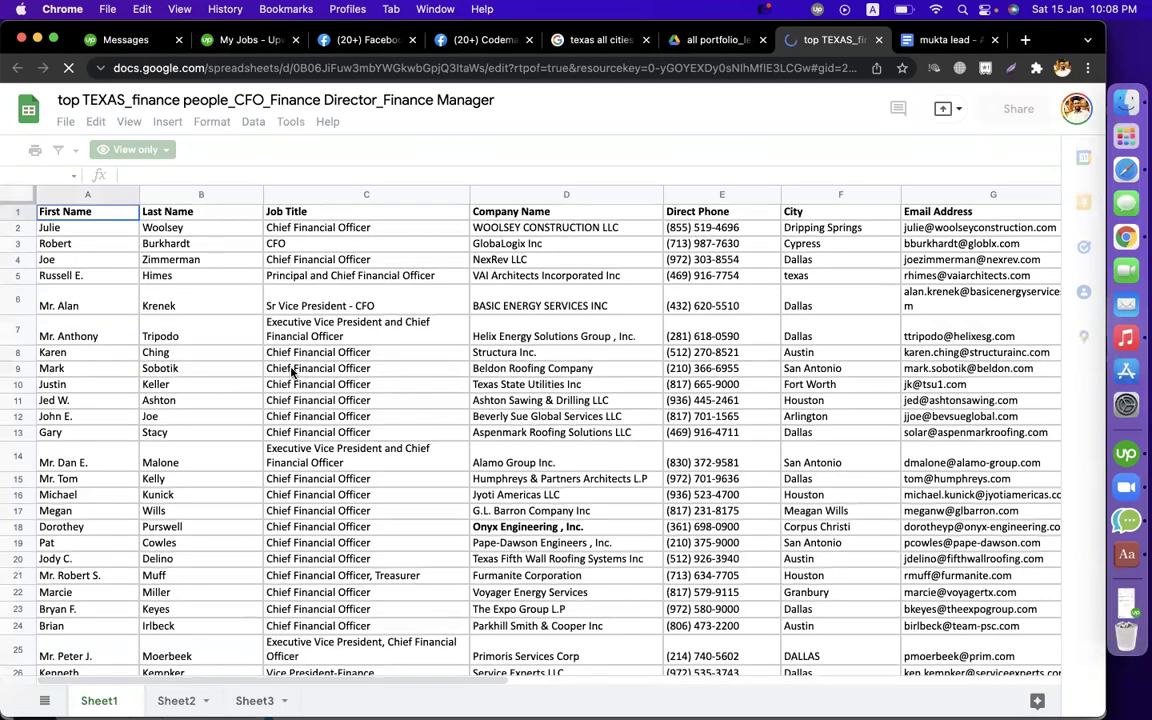
Step: Examine the sample lead list column by column: first name, last name, job title, company name, direct phone, city and email address
drag(84, 231, 88, 334)
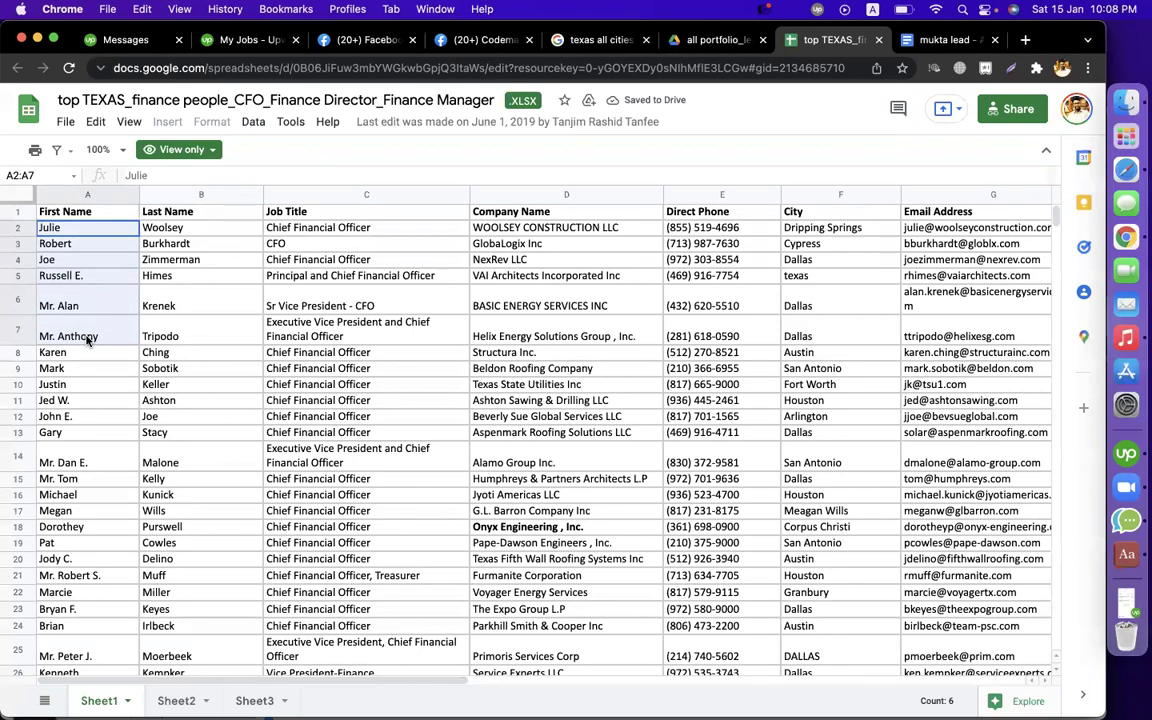
drag(189, 231, 203, 336)
drag(335, 229, 330, 305)
drag(497, 229, 563, 307)
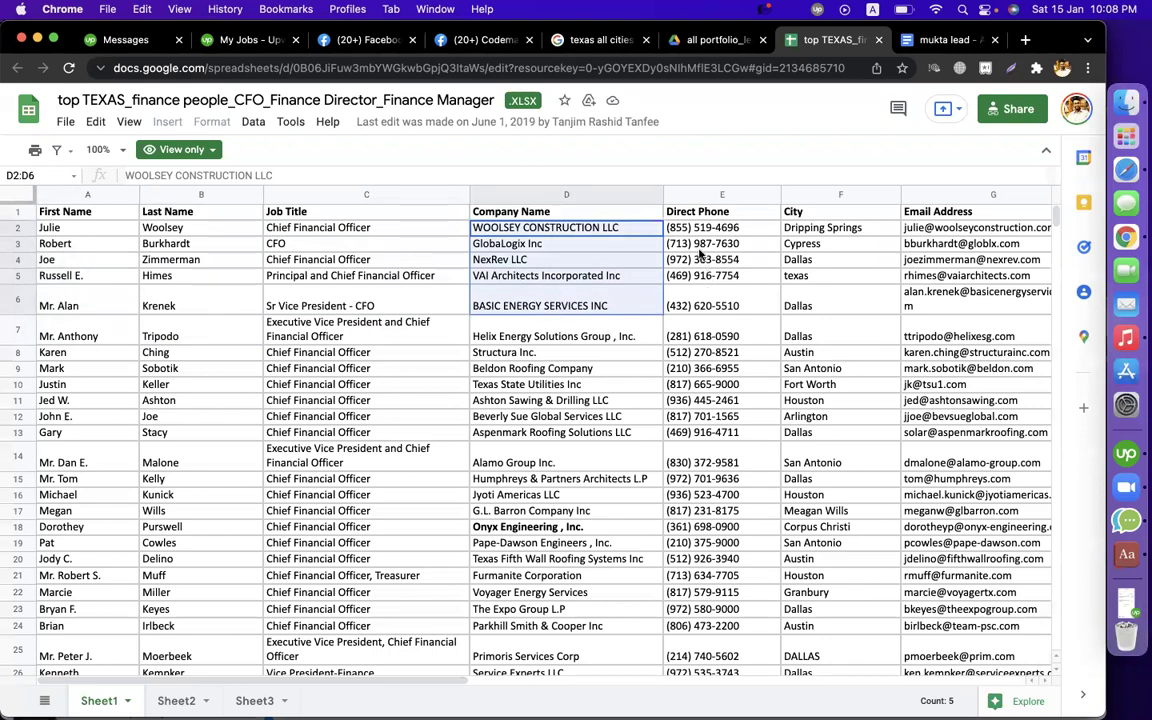
drag(690, 228, 700, 335)
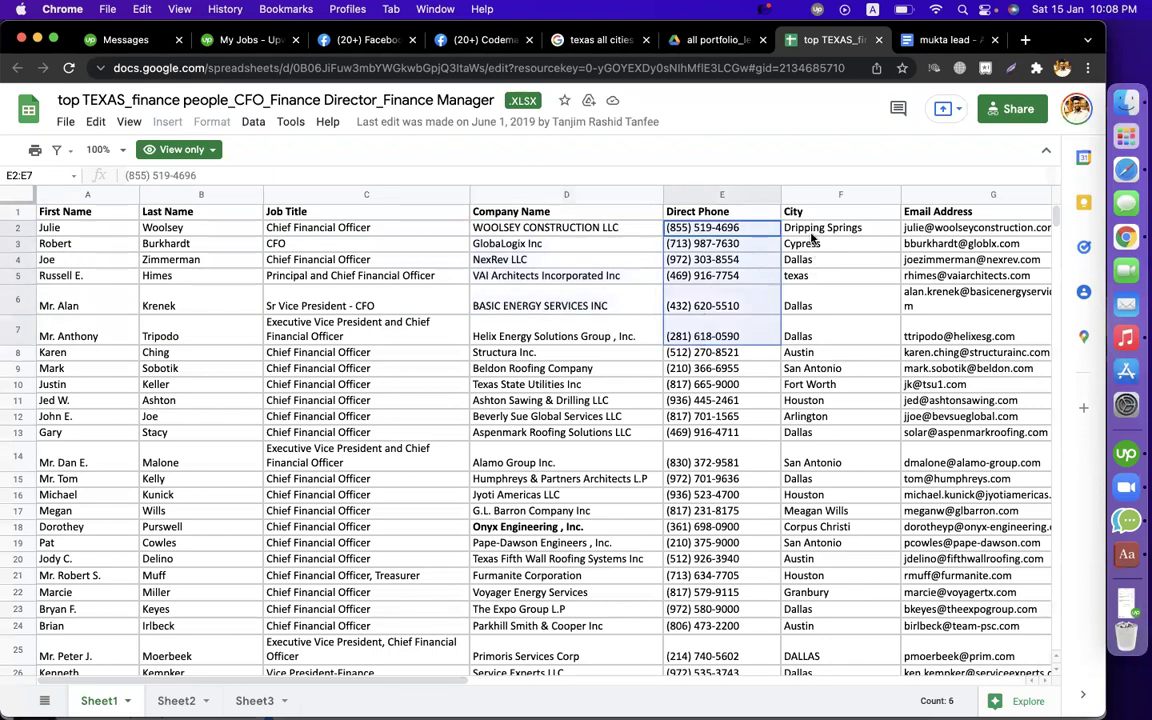
drag(805, 229, 810, 305)
scroll(814, 270, right, 2)
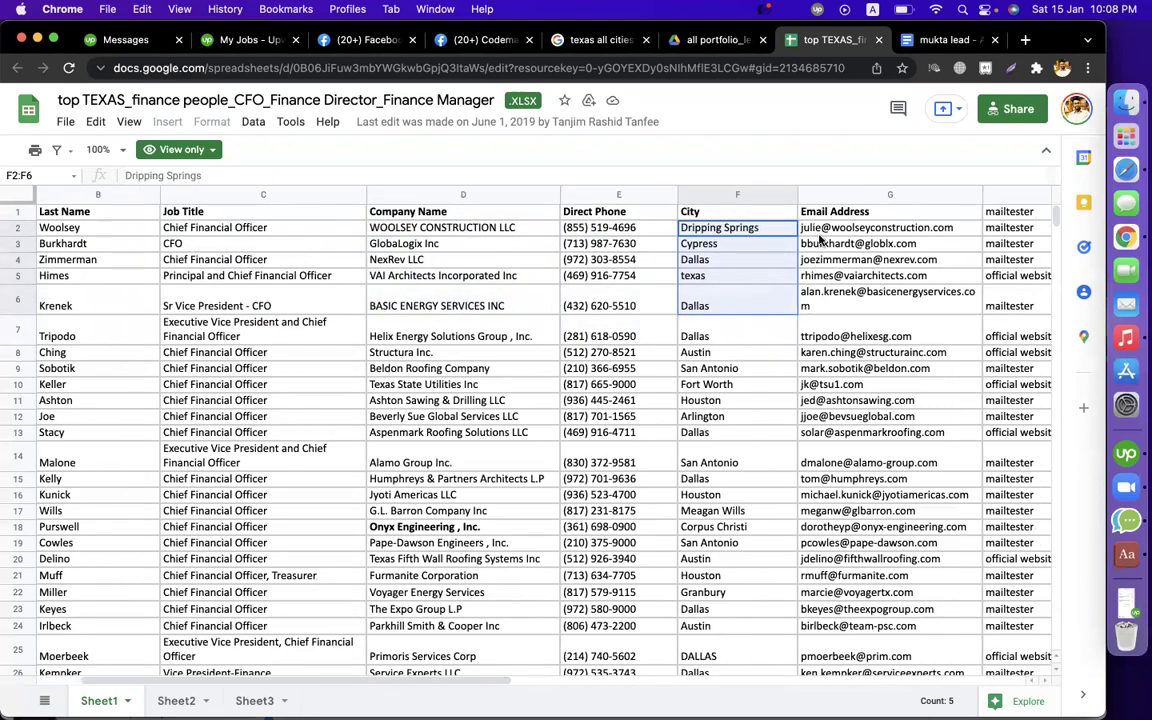
drag(812, 230, 819, 295)
scroll(745, 292, left, 2)
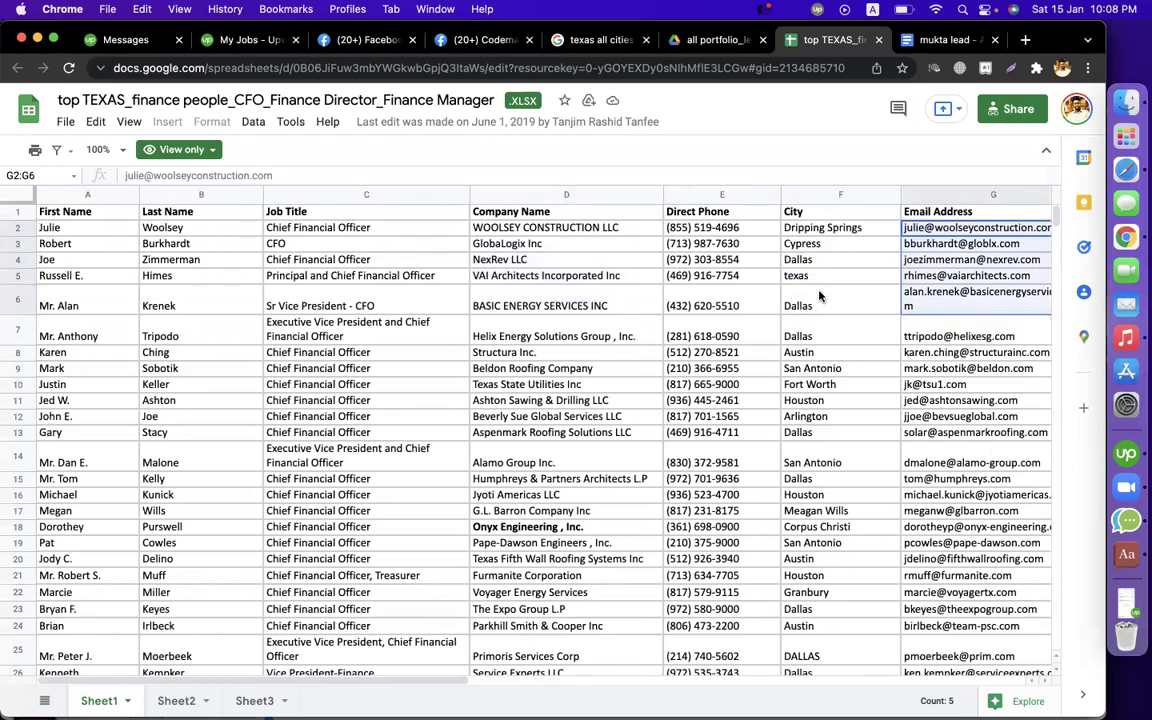
Step: Review the listed contacts' names, the complete first lead row, and the Direct Phone and Email Address columns
drag(116, 232, 110, 480)
click(230, 460)
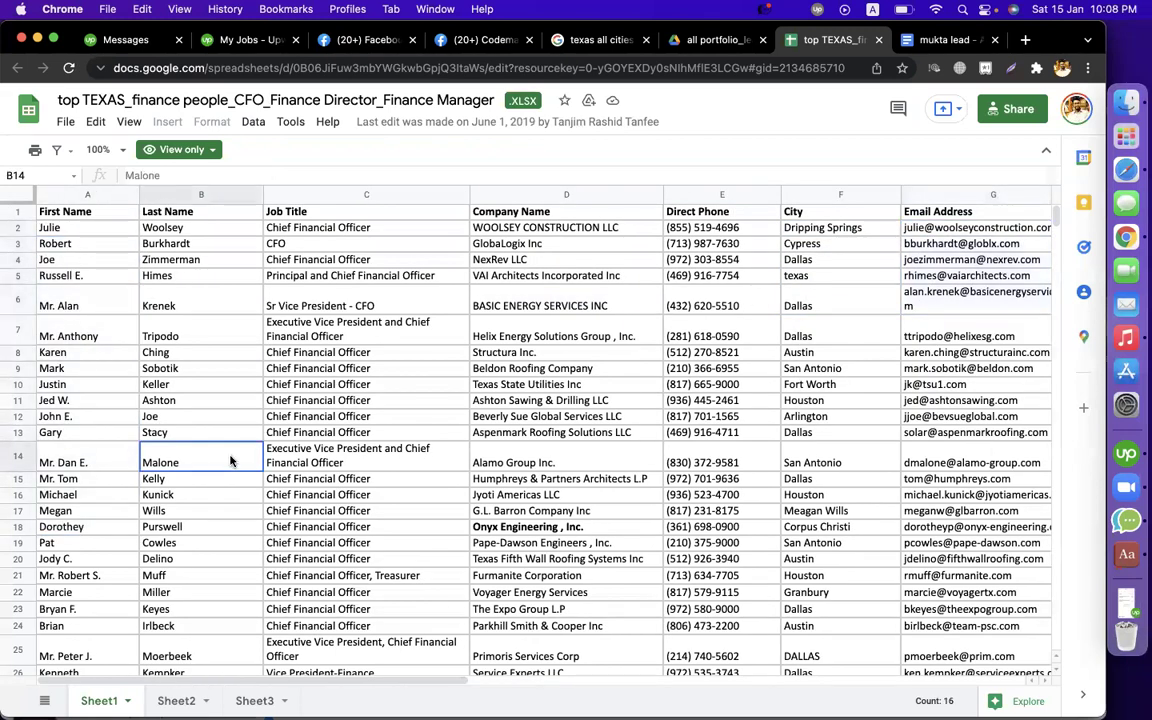
click(16, 229)
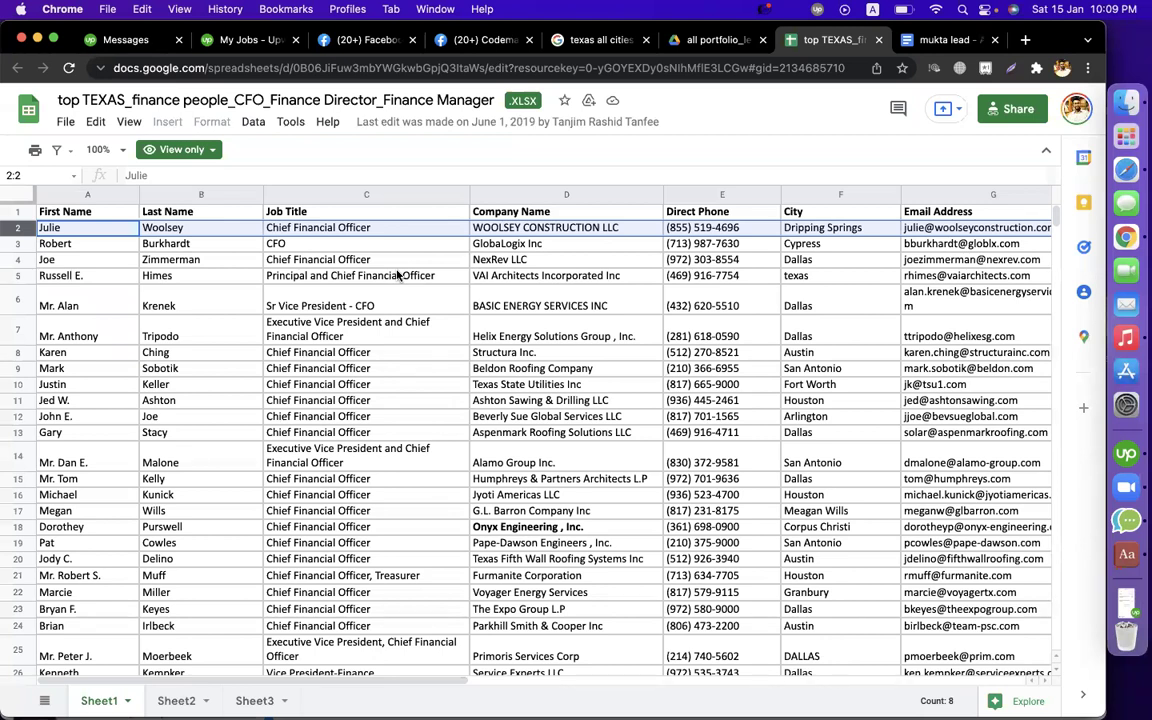
click(706, 243)
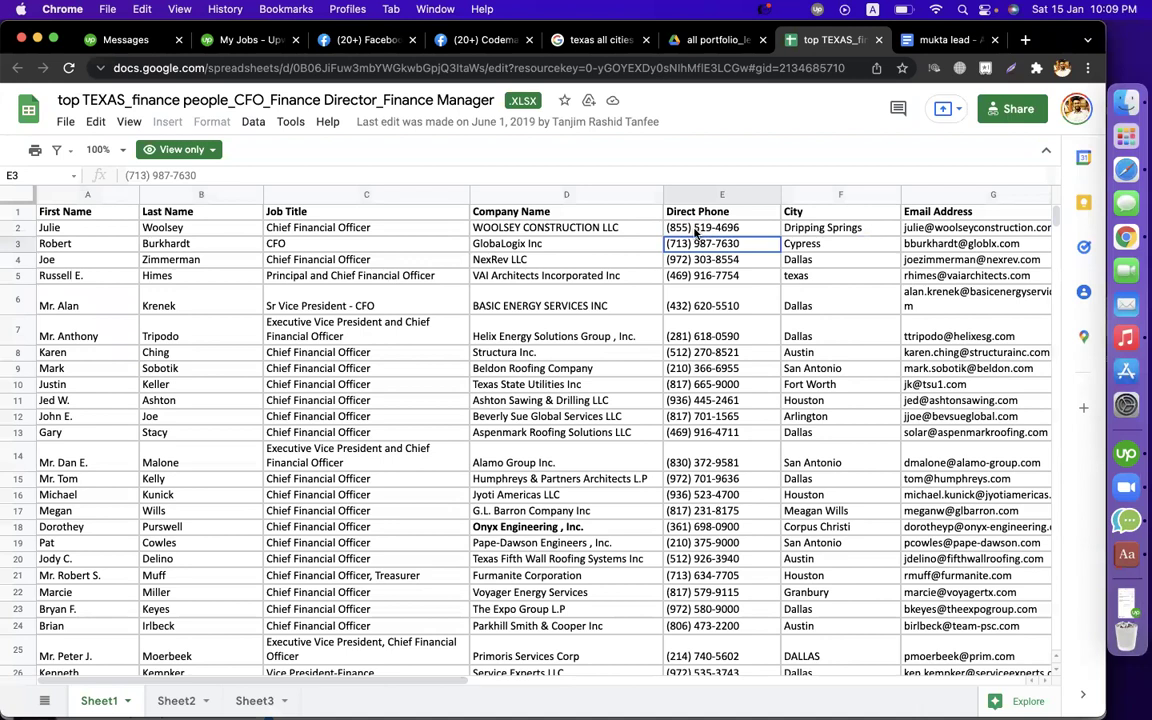
drag(960, 227, 950, 336)
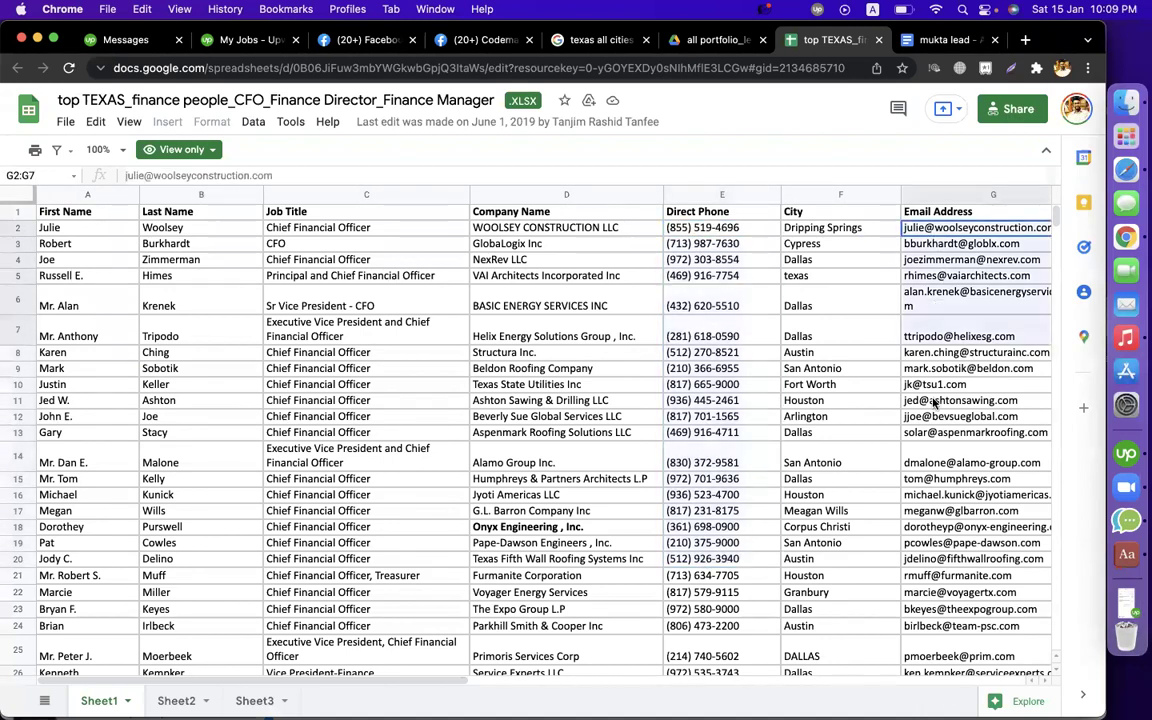
drag(705, 212, 703, 458)
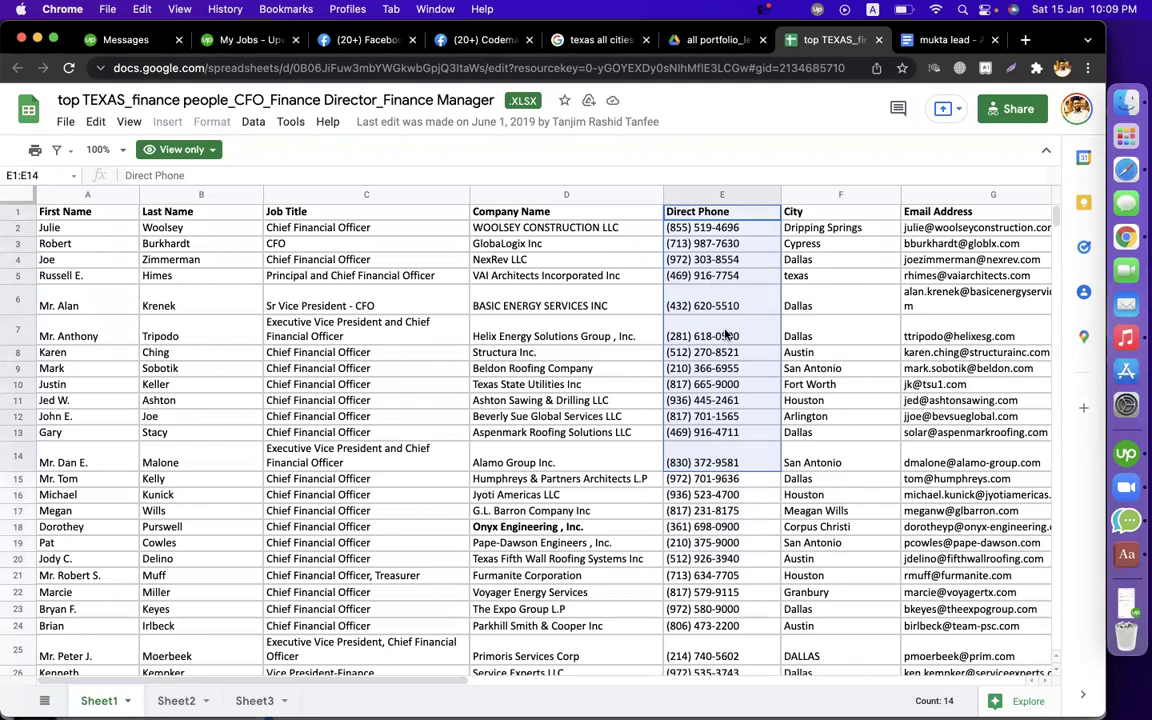
click(700, 543)
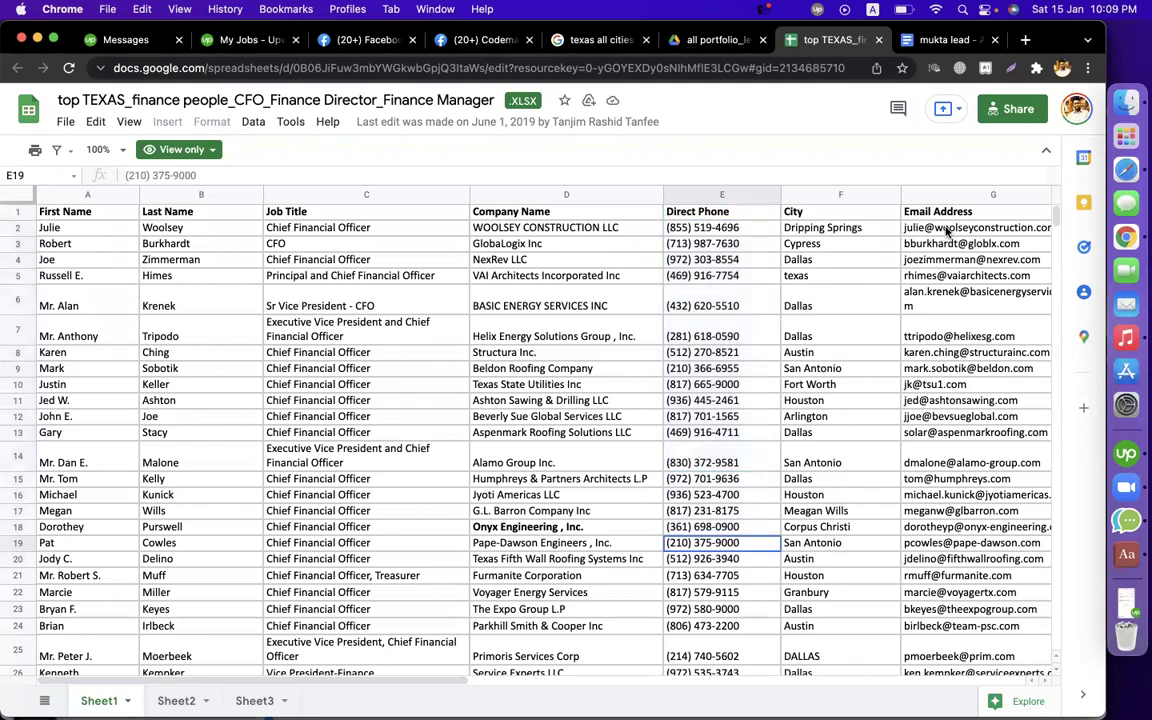
drag(946, 231, 946, 494)
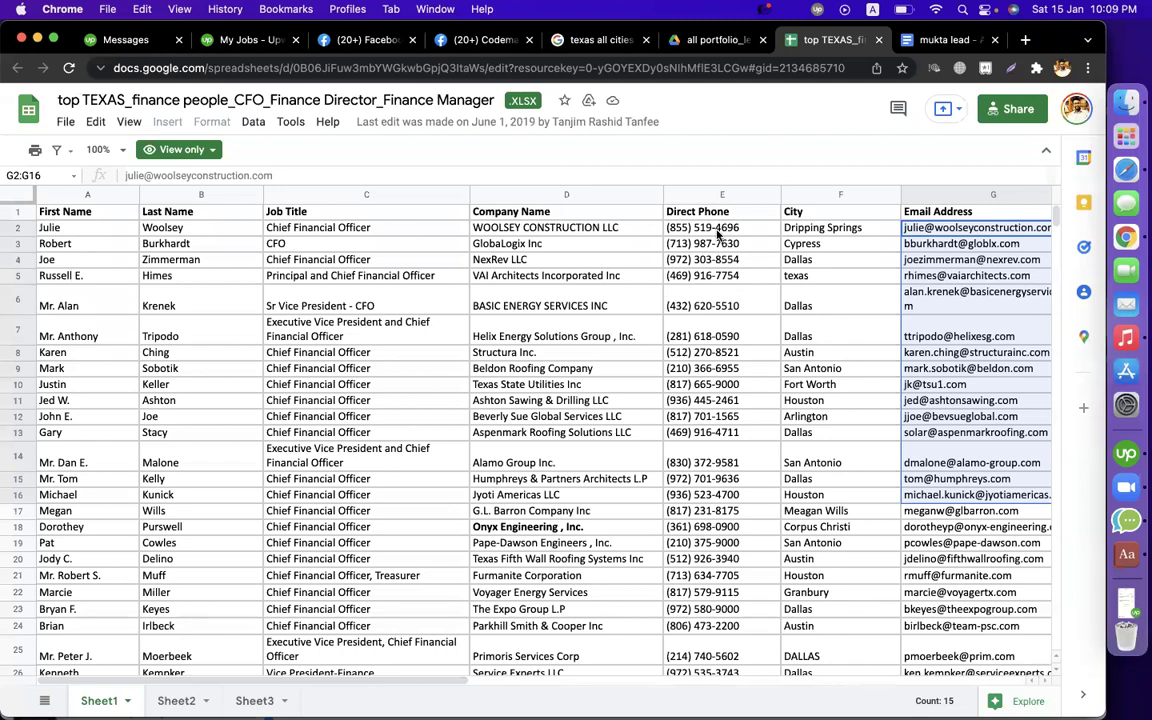
click(391, 298)
click(396, 401)
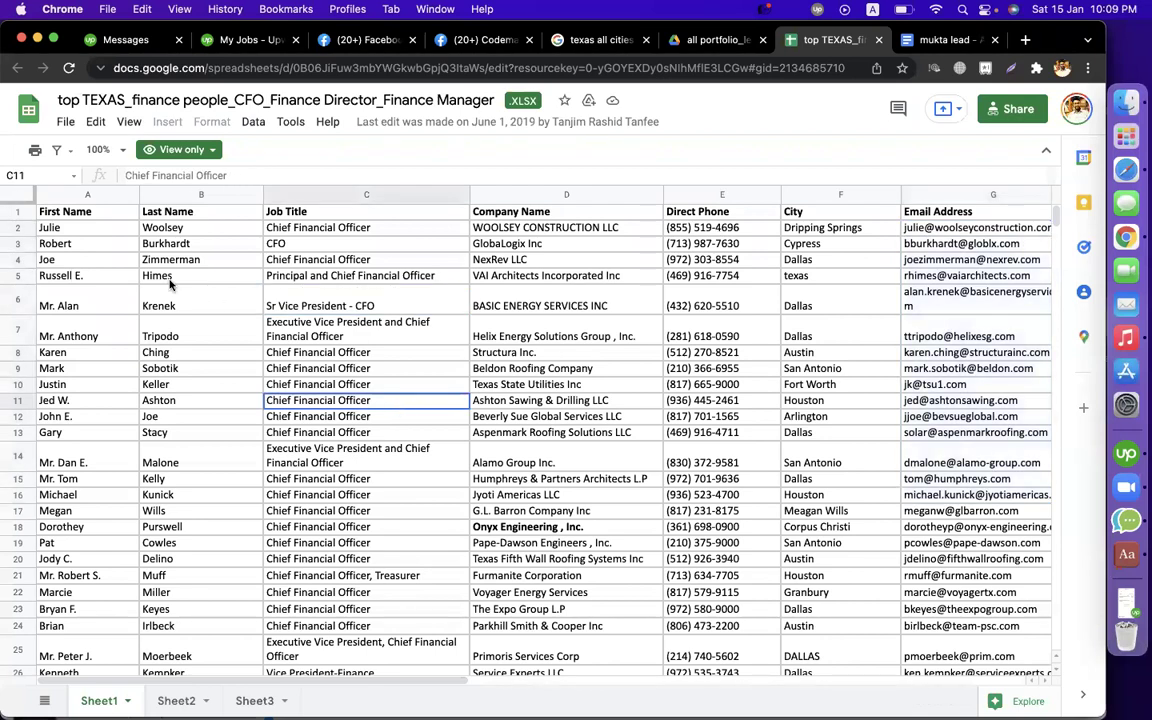
Step: Compare the Direct Phone entries with the Email Address entries for the listed finance contacts, starting from the first lead
click(83, 230)
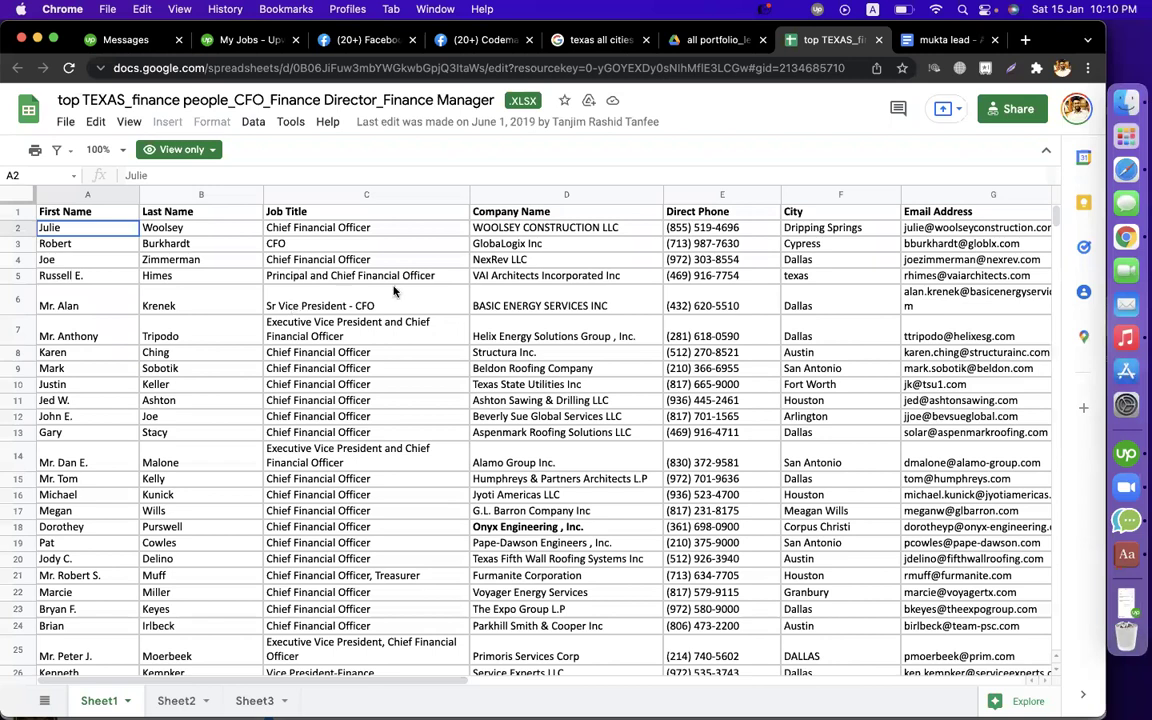
click(700, 229)
drag(708, 243, 688, 562)
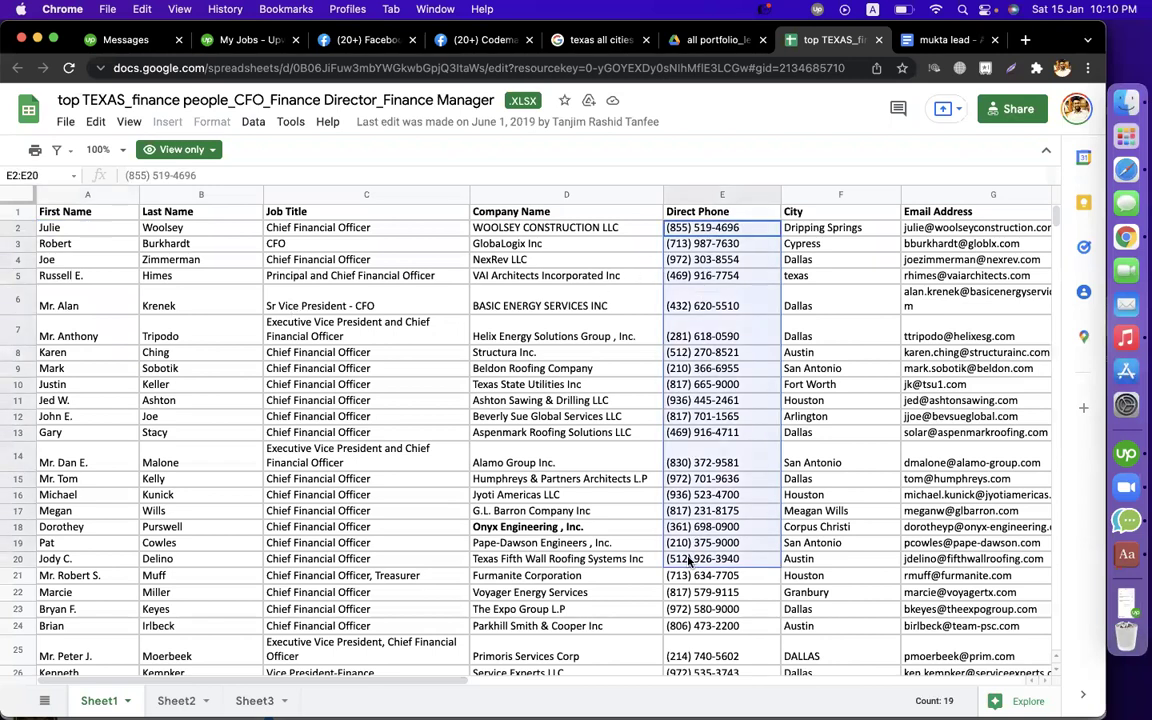
click(700, 609)
drag(728, 228, 720, 550)
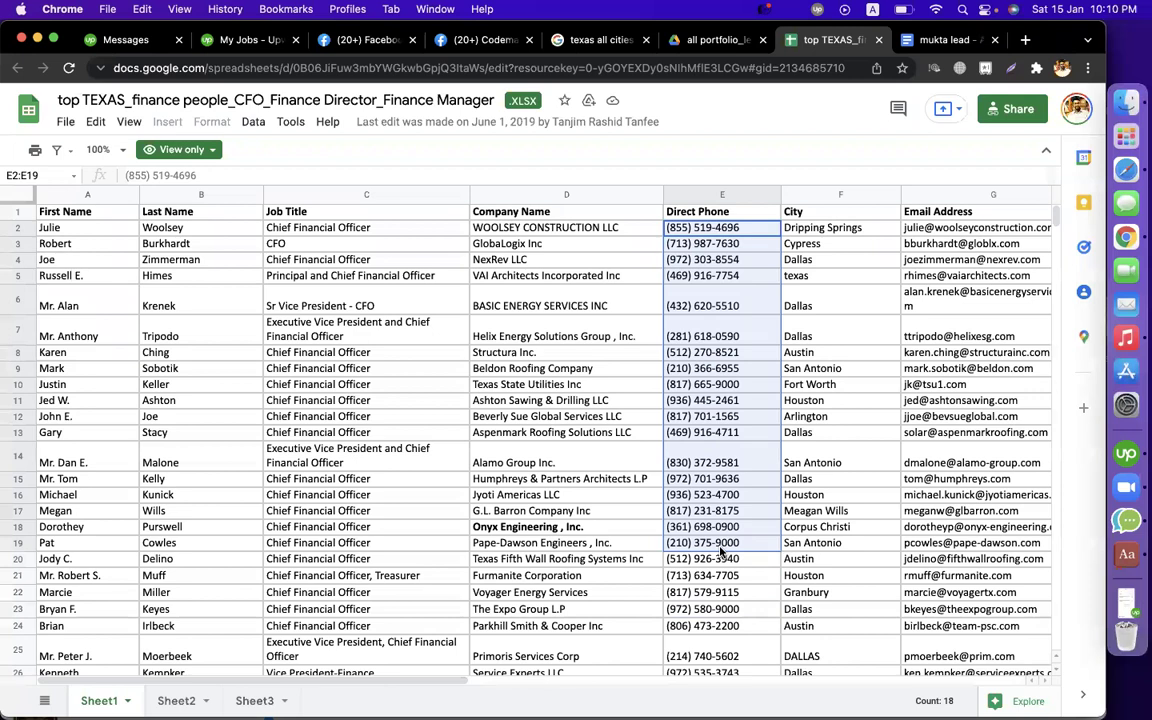
click(935, 232)
drag(935, 232, 945, 465)
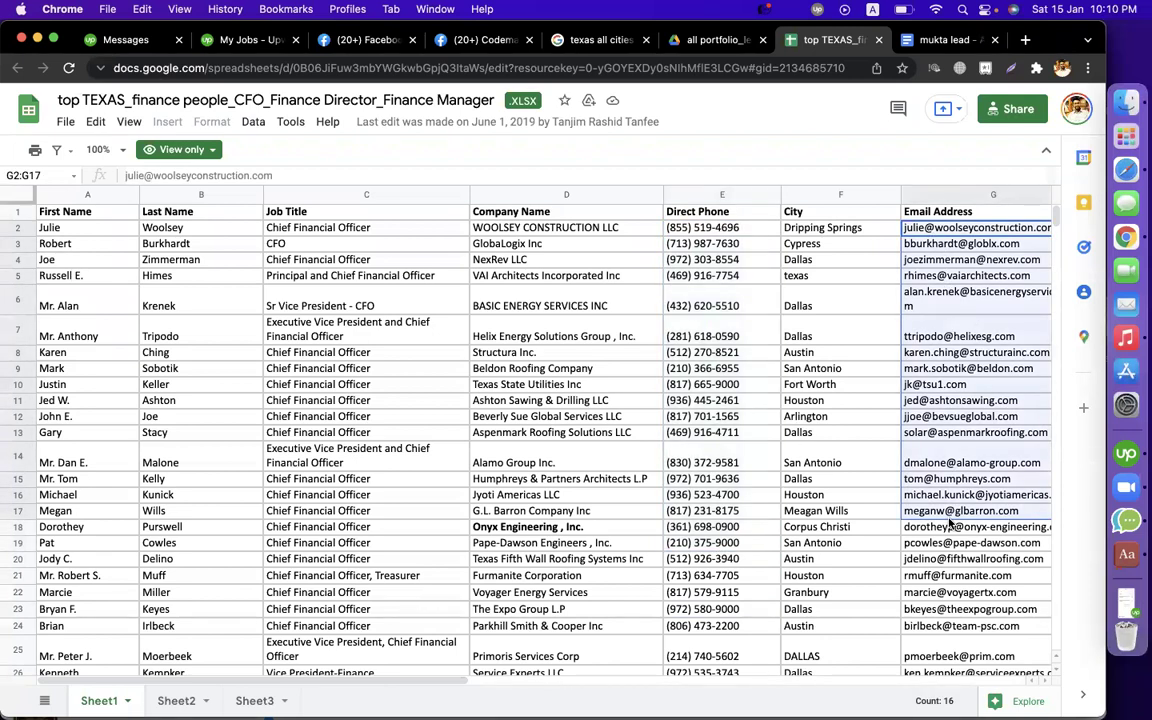
click(948, 605)
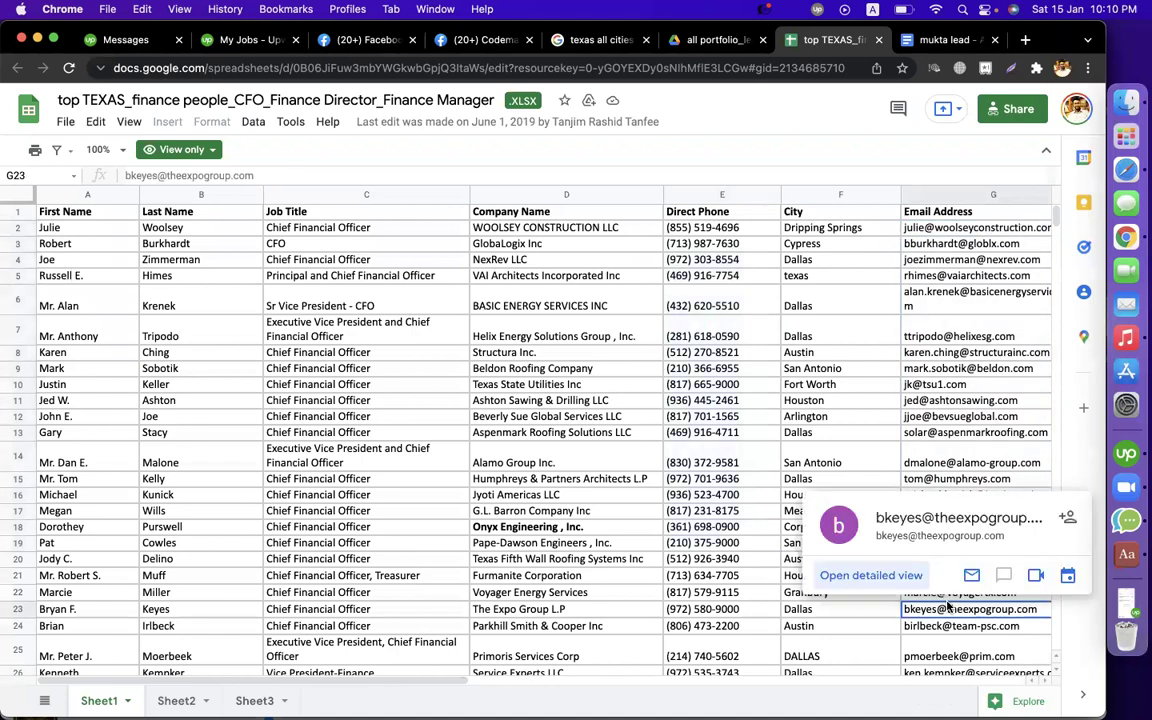
click(915, 228)
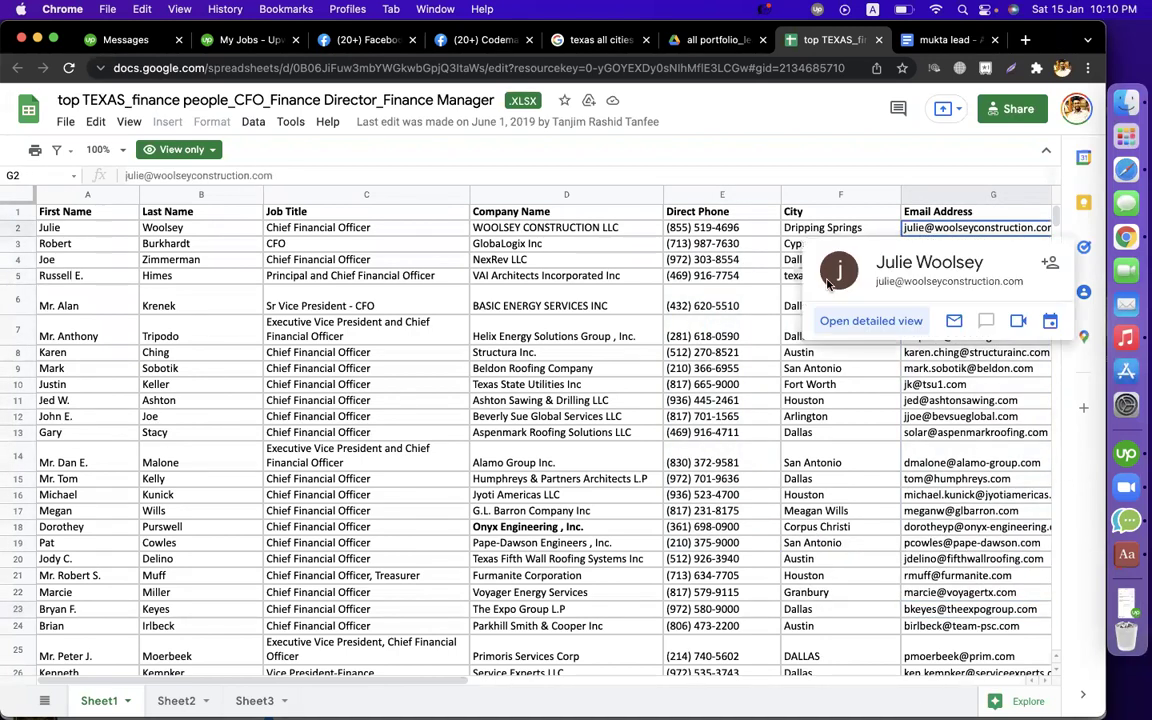
click(815, 305)
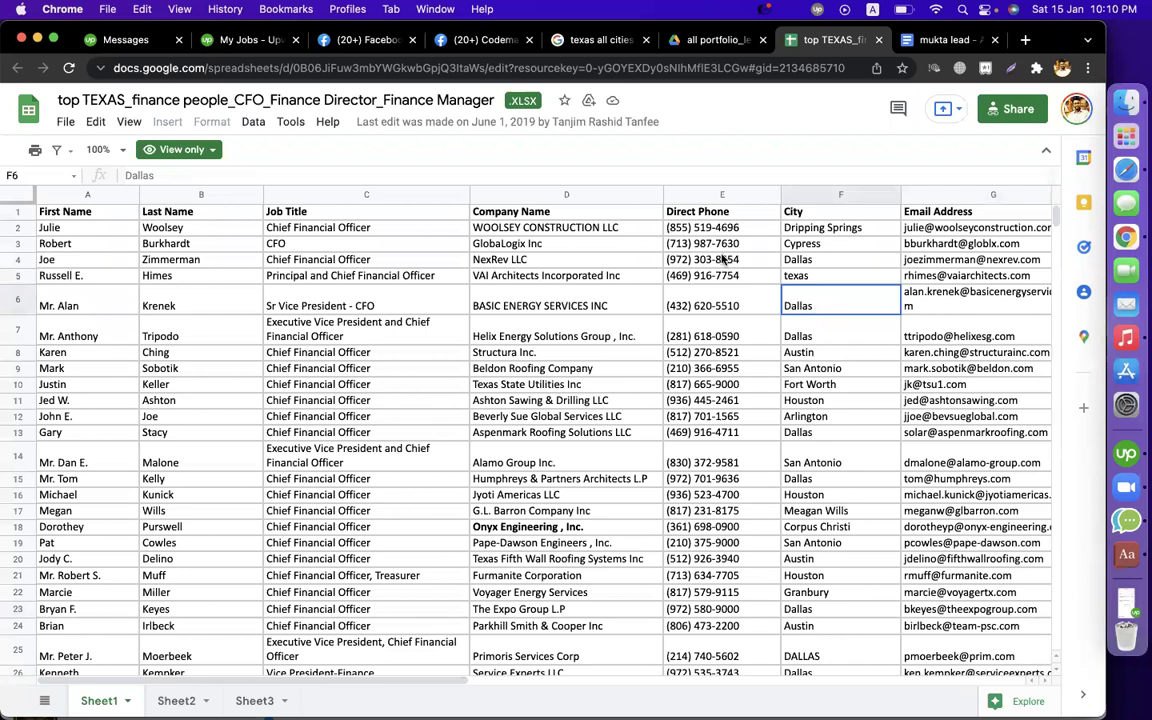
drag(700, 228, 706, 437)
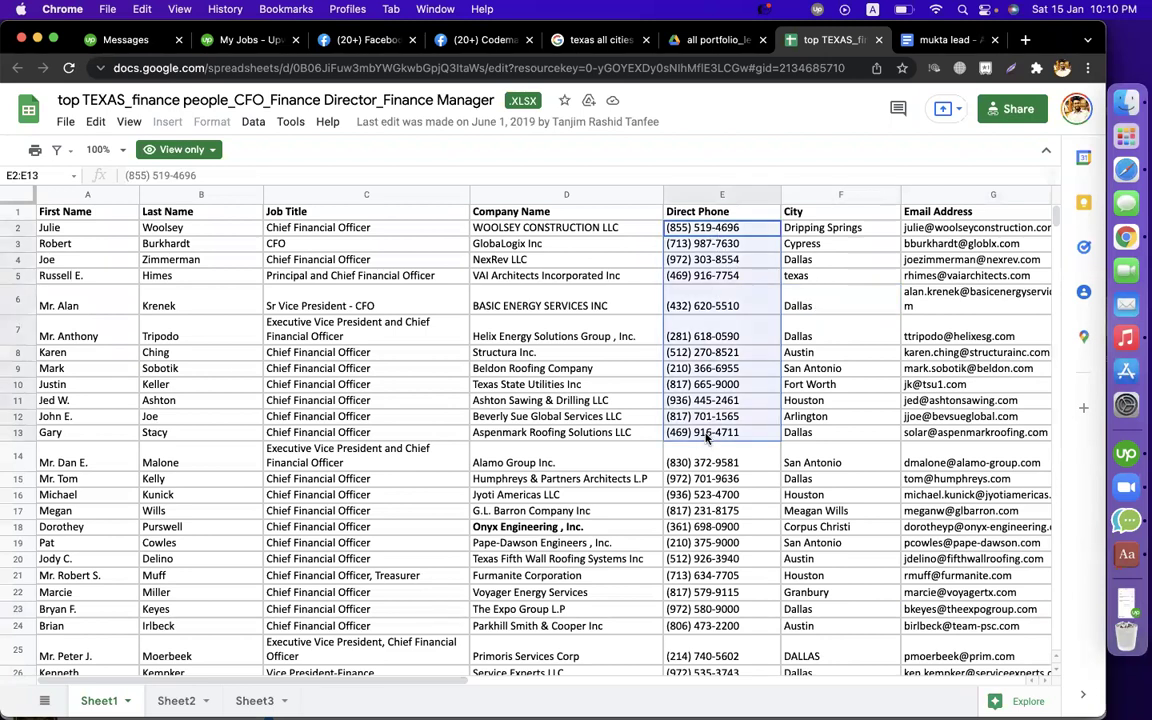
click(808, 400)
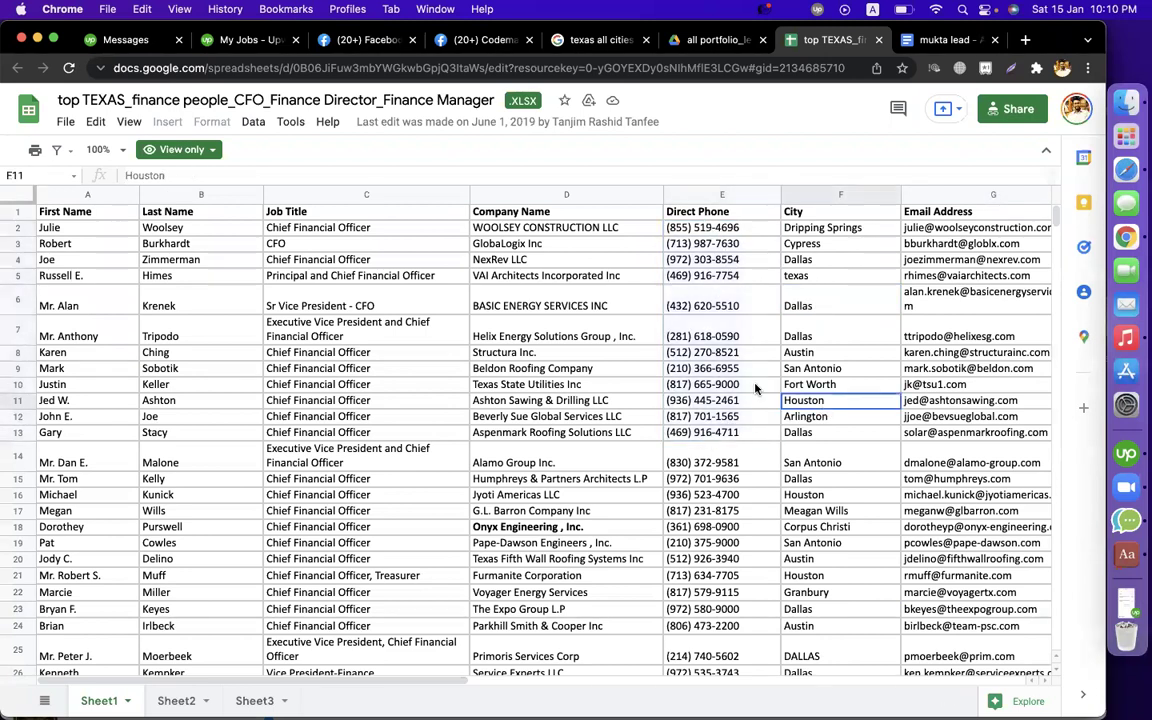
Step: Search Google for "zoominfo" in a new browser tab
click(1027, 41)
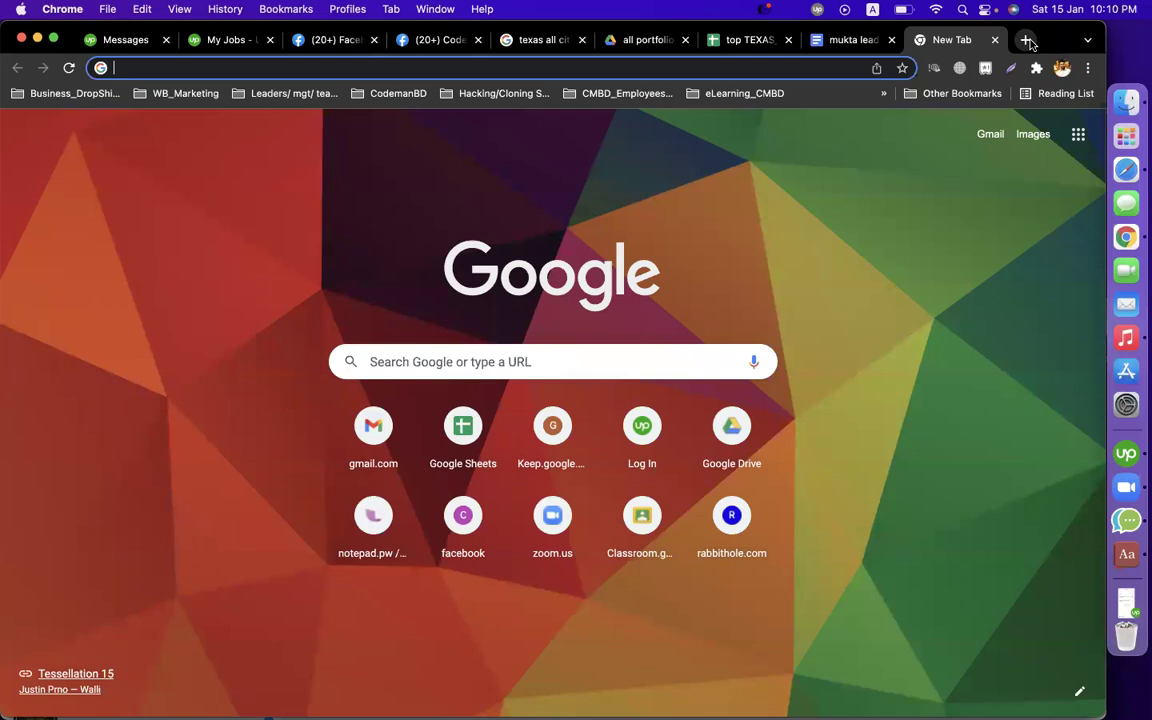
text(zookm)
key(BackSpace)
key(BackSpace)
text(minfo)
key(Return)
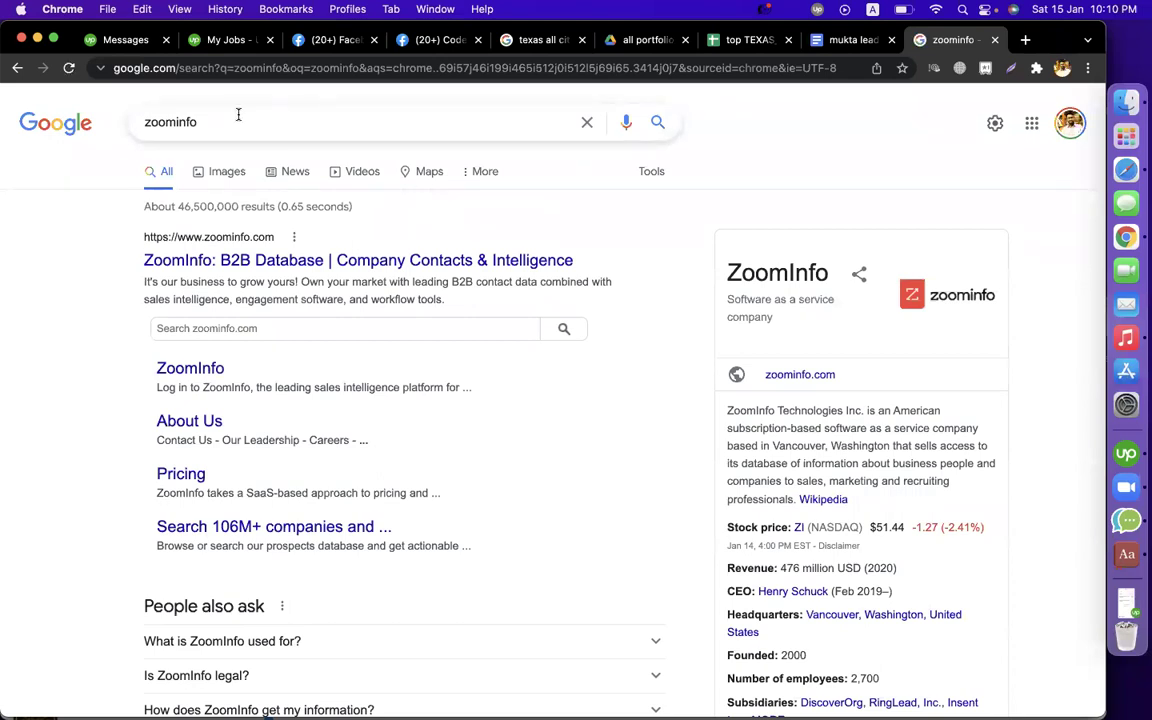
Step: Open ZoomInfo's database search page at zoominfo.com/s/search from the browser suggestions for "zoominfo s"
click(205, 68)
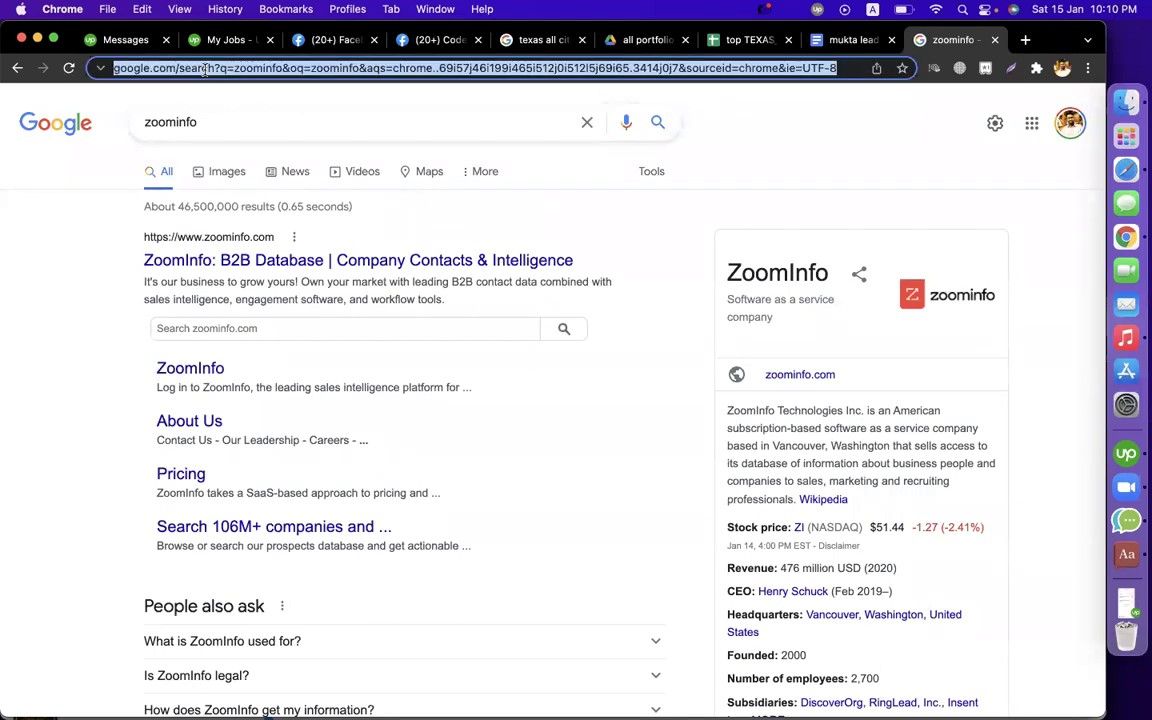
text(zoominfo)
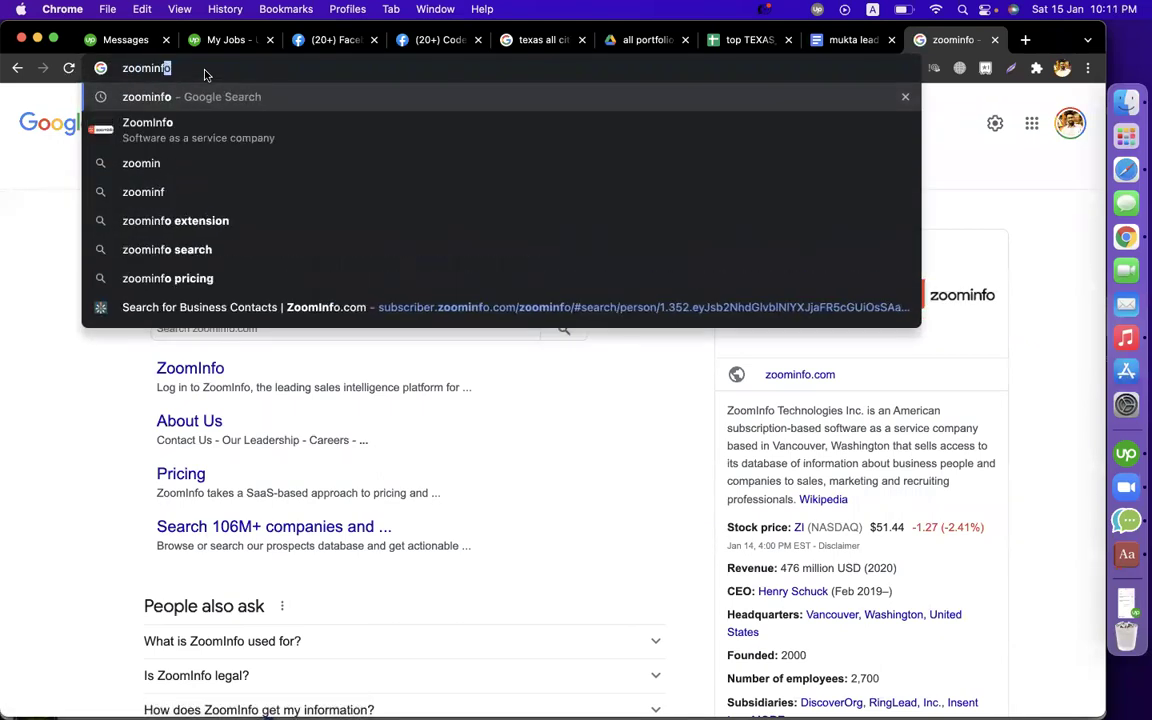
text( s)
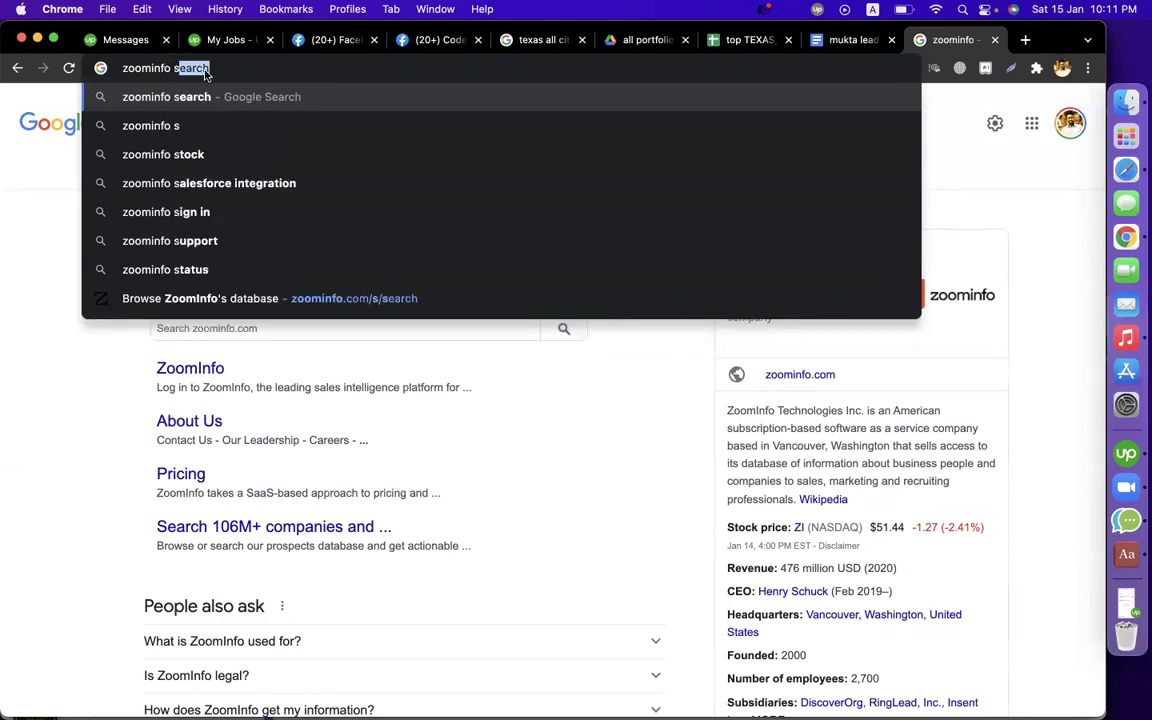
click(315, 304)
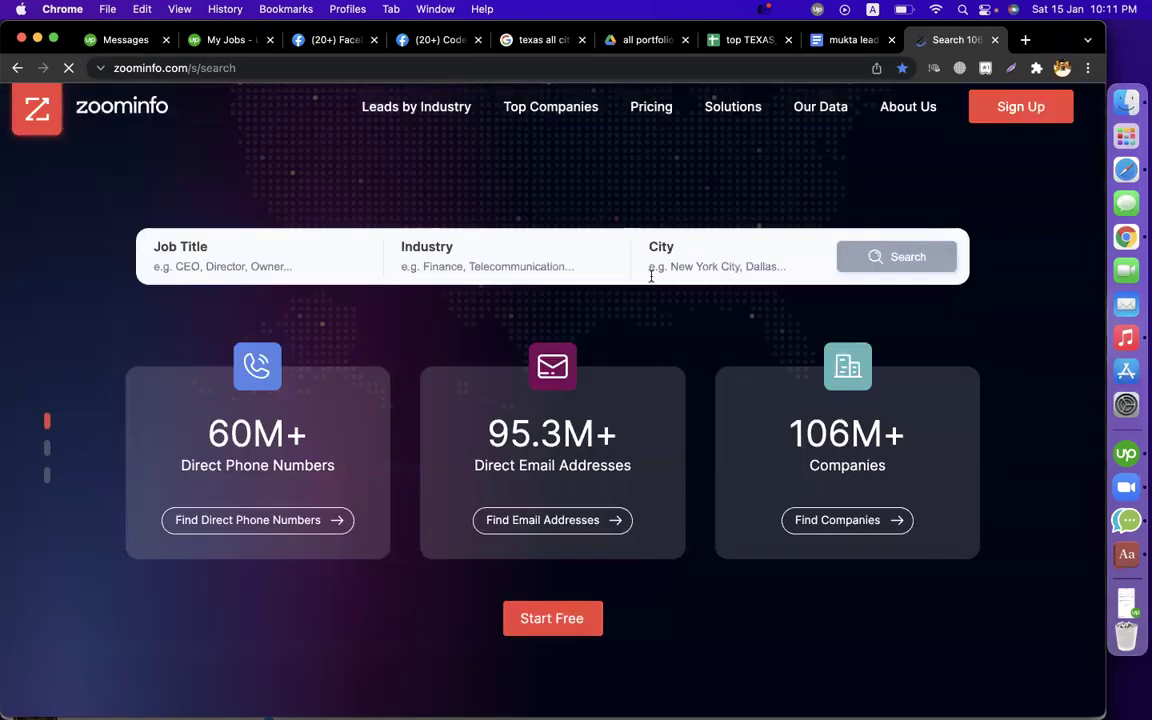
Step: Close the leftover lead document and return to the first lead row in the Texas finance spreadsheet
click(848, 40)
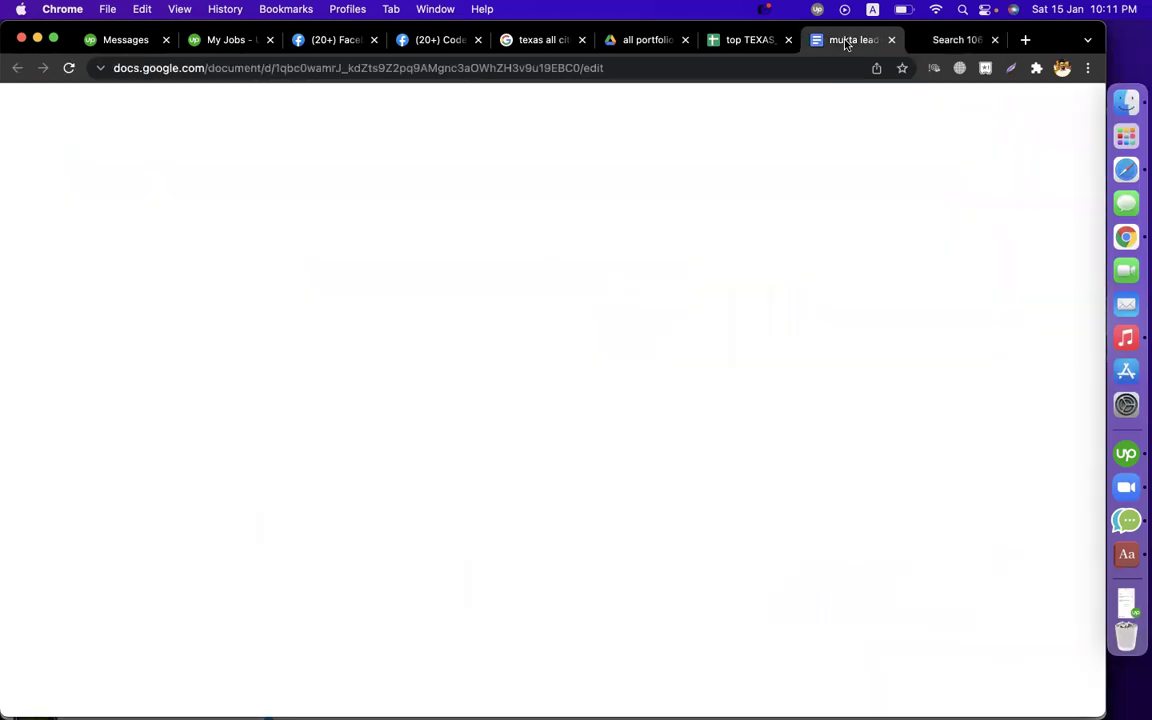
click(770, 44)
click(893, 40)
click(190, 228)
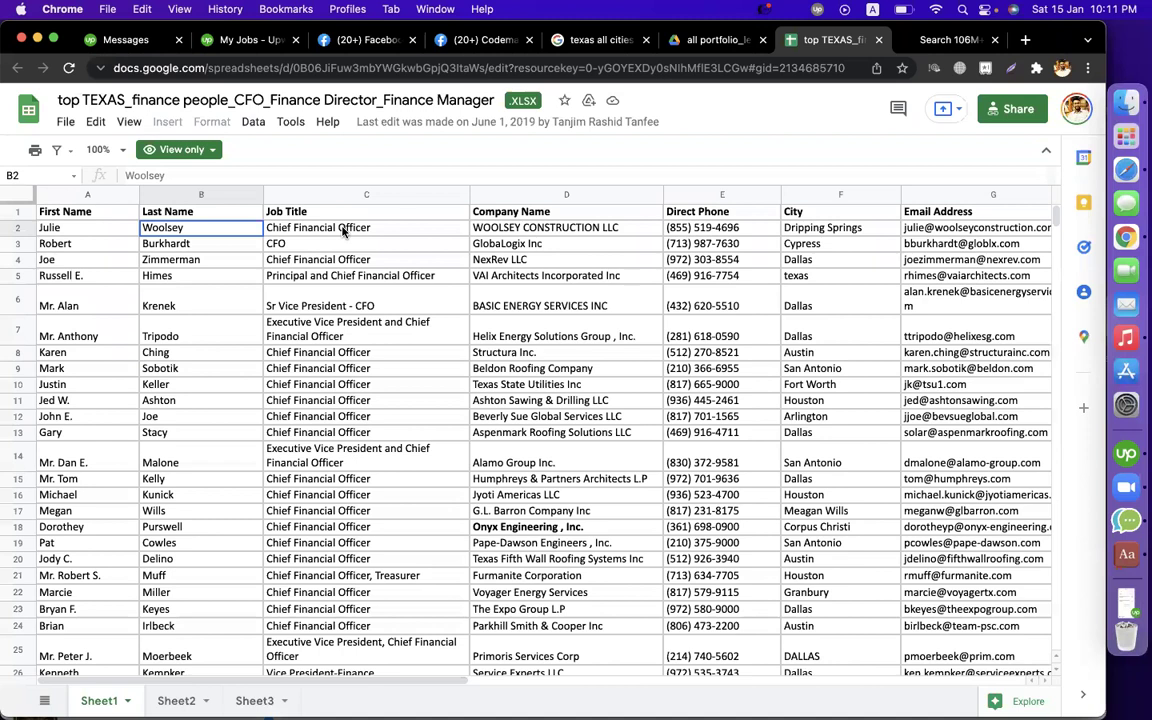
Step: In the ZoomInfo search form, set the job title to President and the industry to Business Services
click(930, 42)
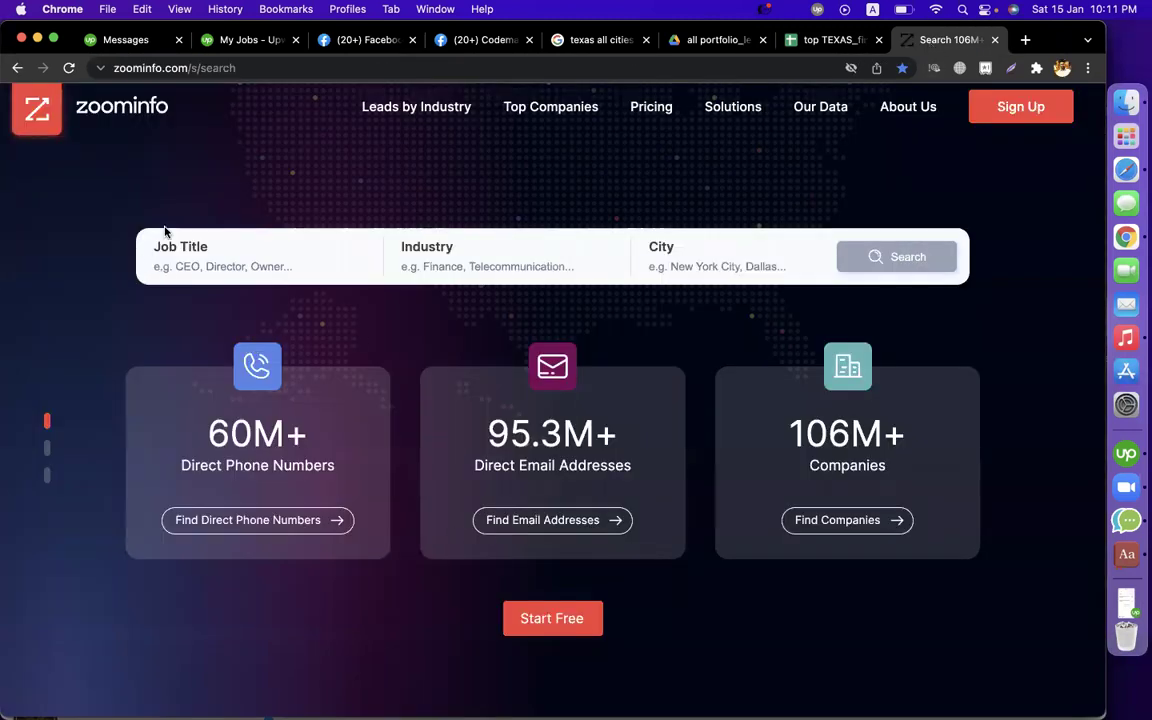
click(182, 258)
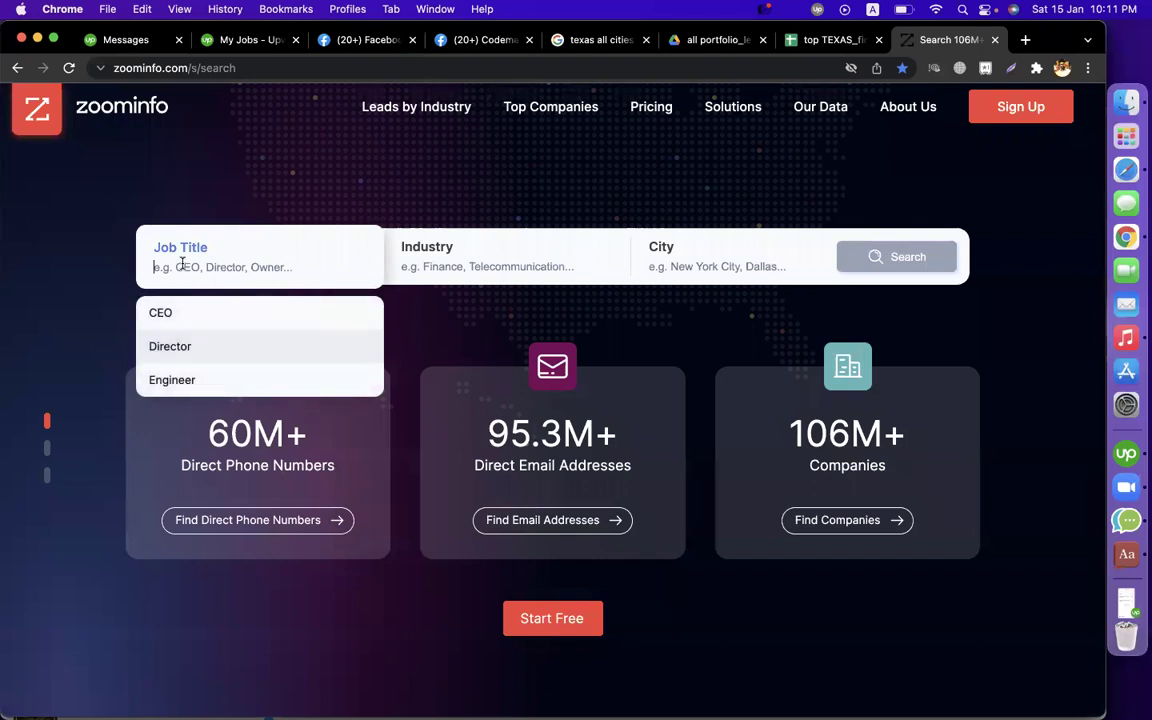
text(p)
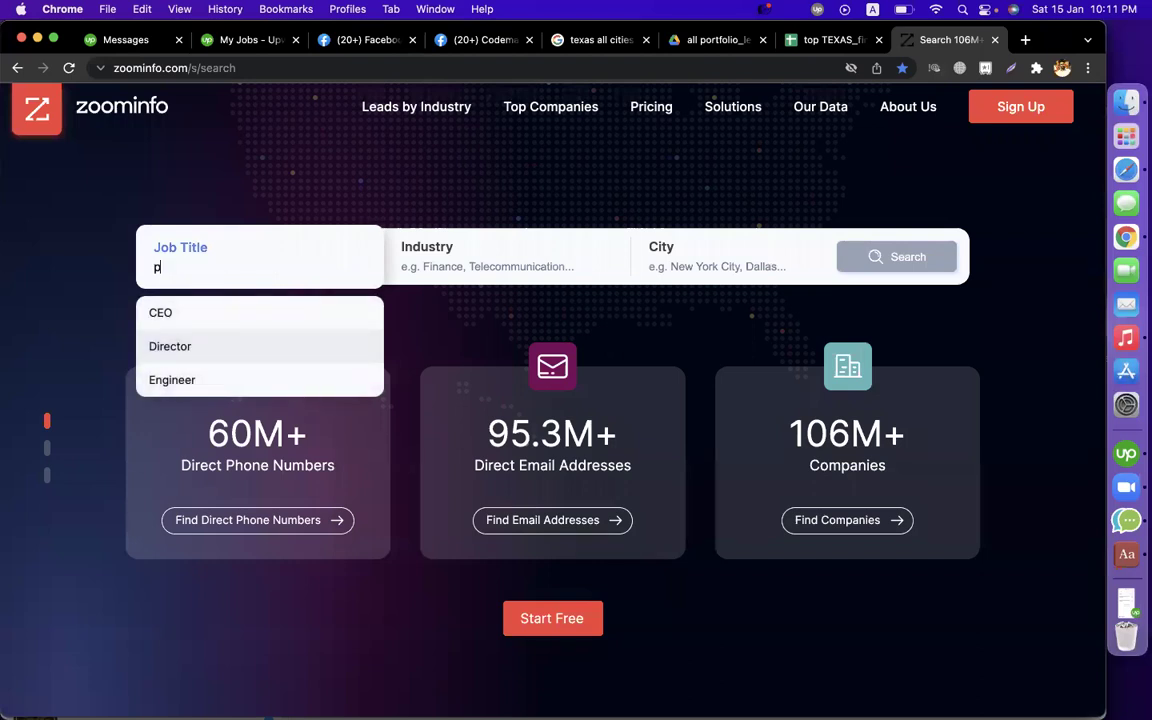
text(resident)
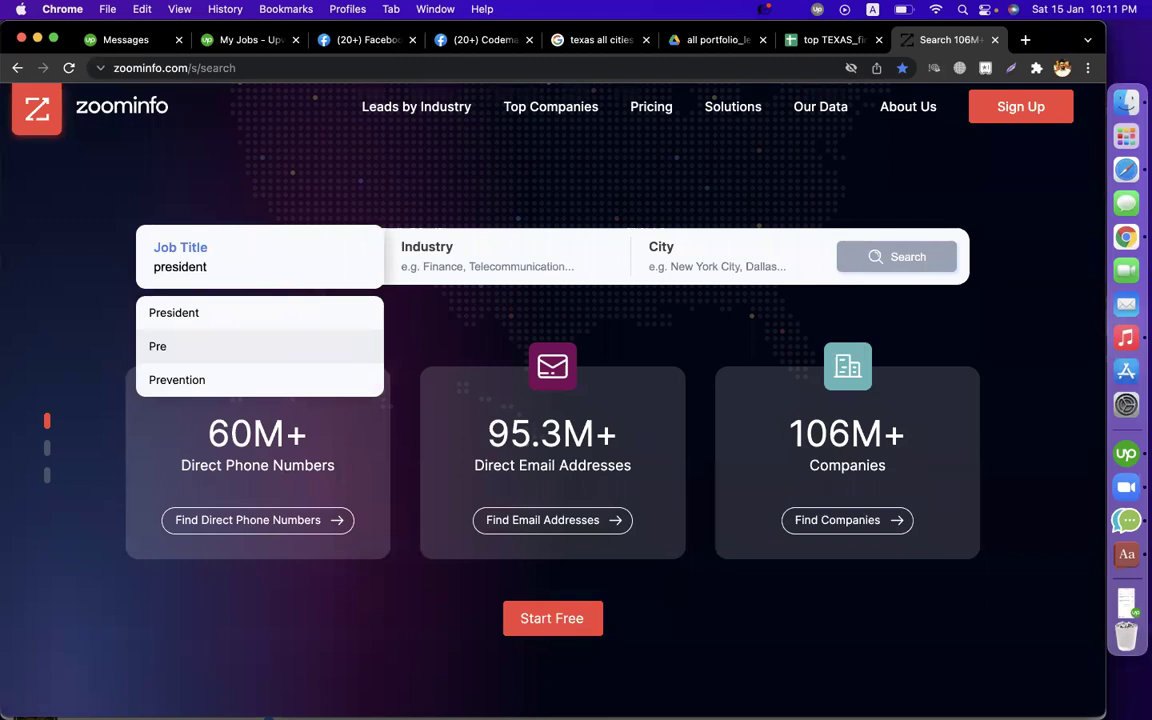
click(221, 314)
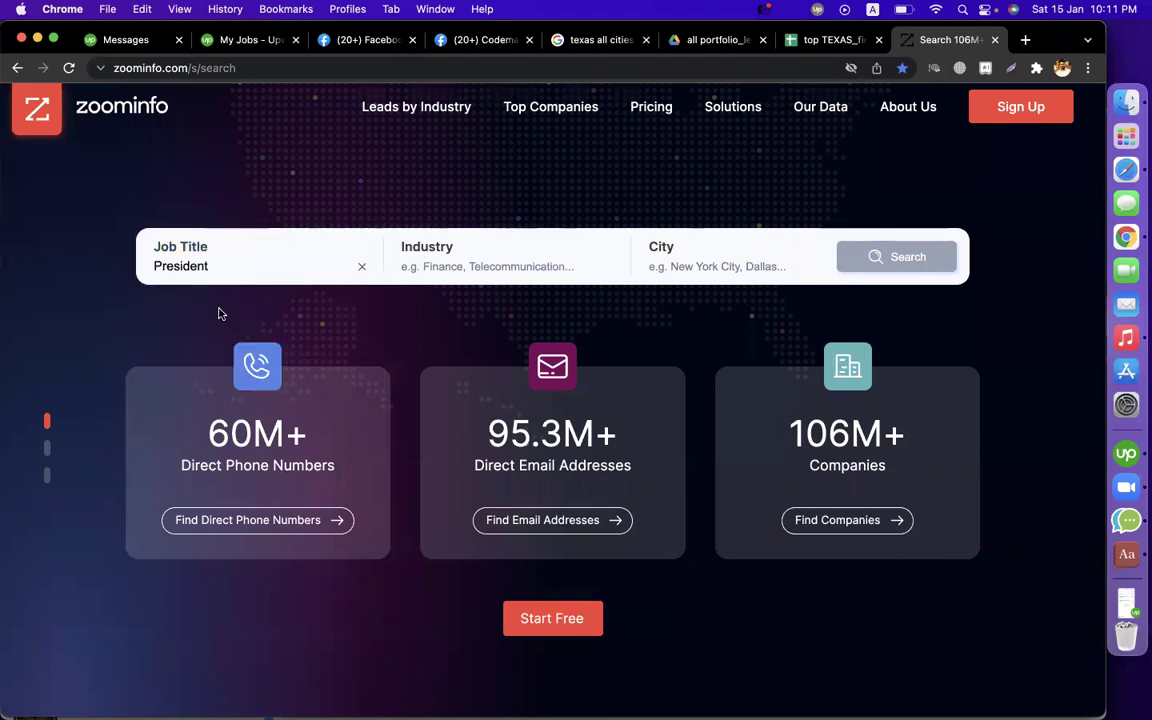
click(442, 266)
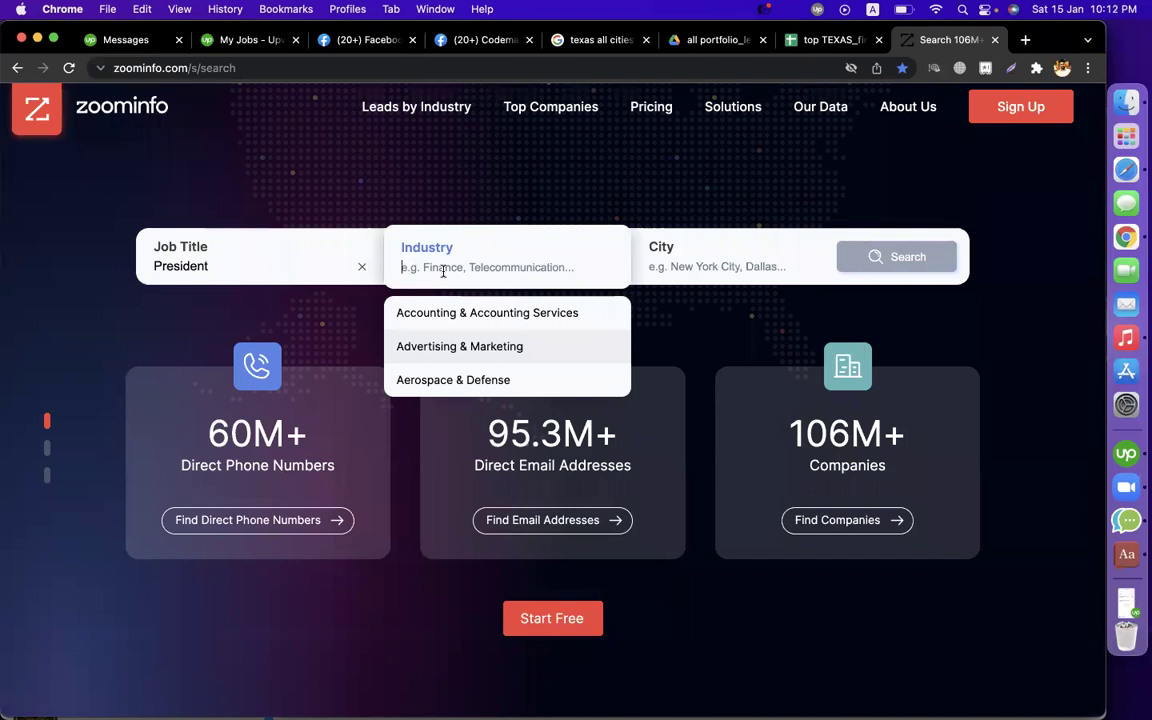
text(busines)
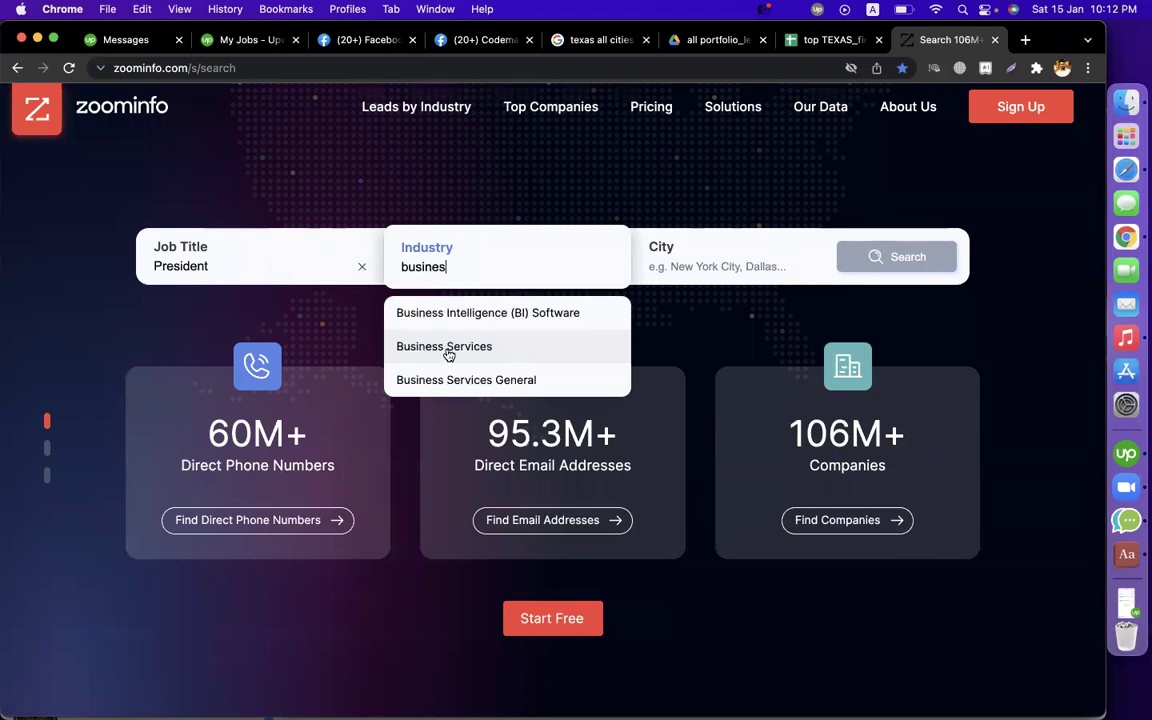
click(449, 349)
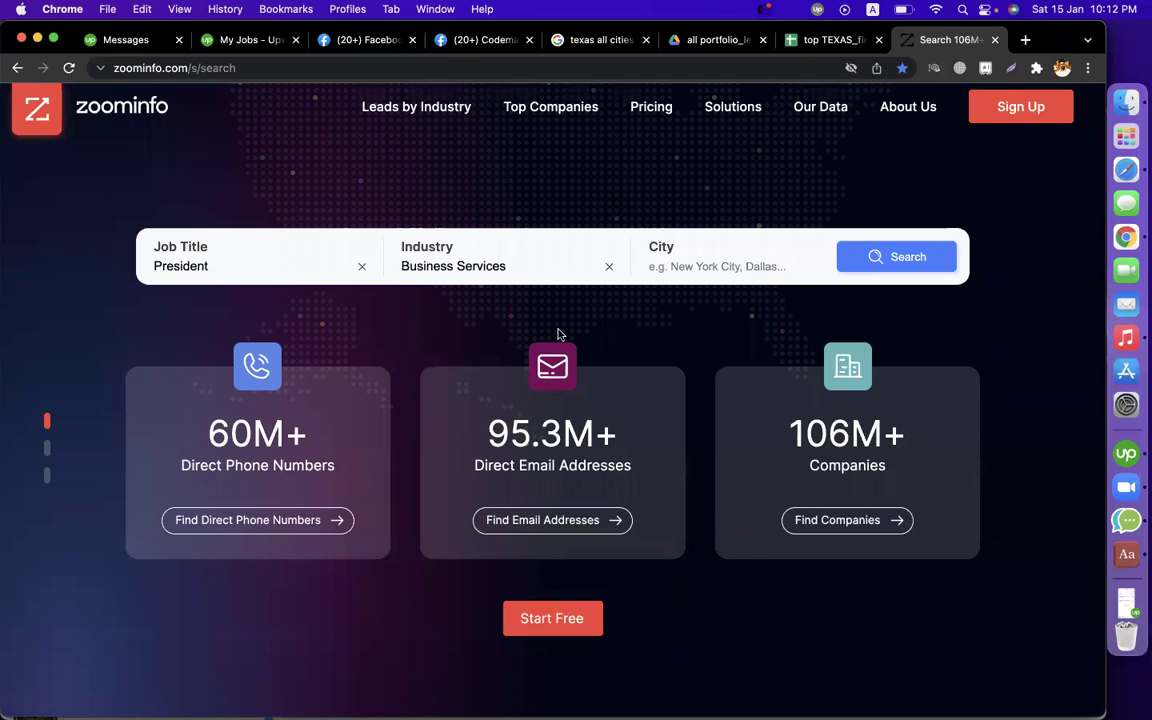
Step: Consult the Google list of Texas cities and set the ZoomInfo search city to Austin
click(672, 265)
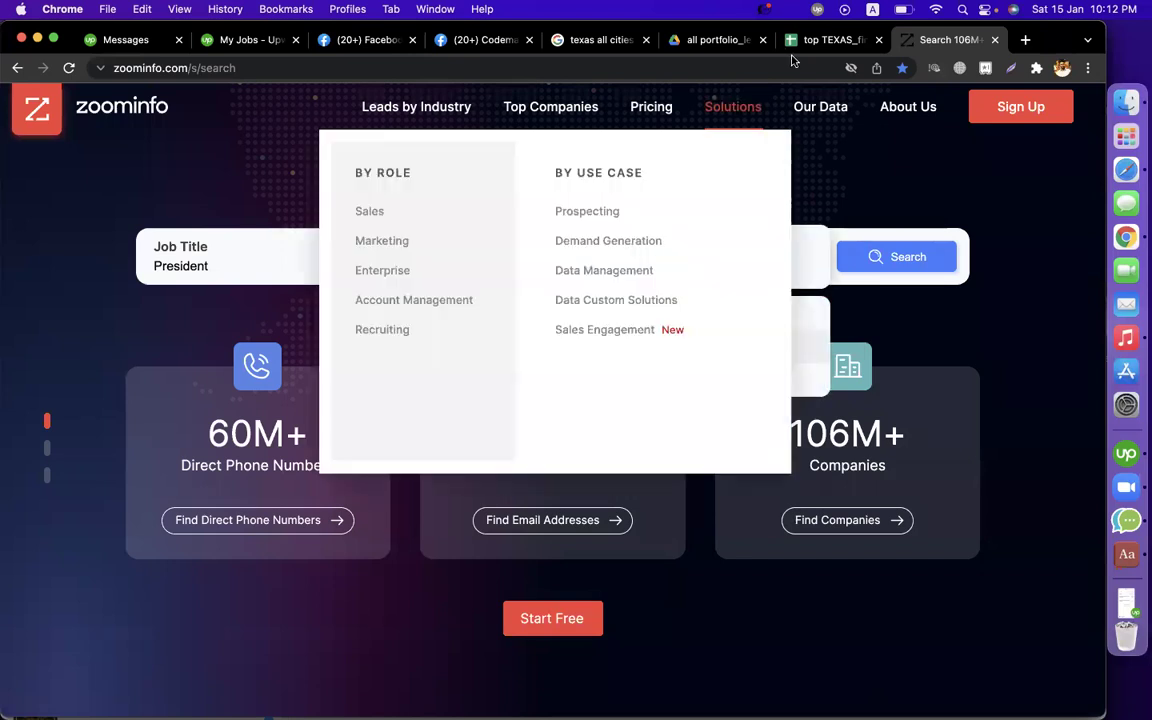
click(585, 40)
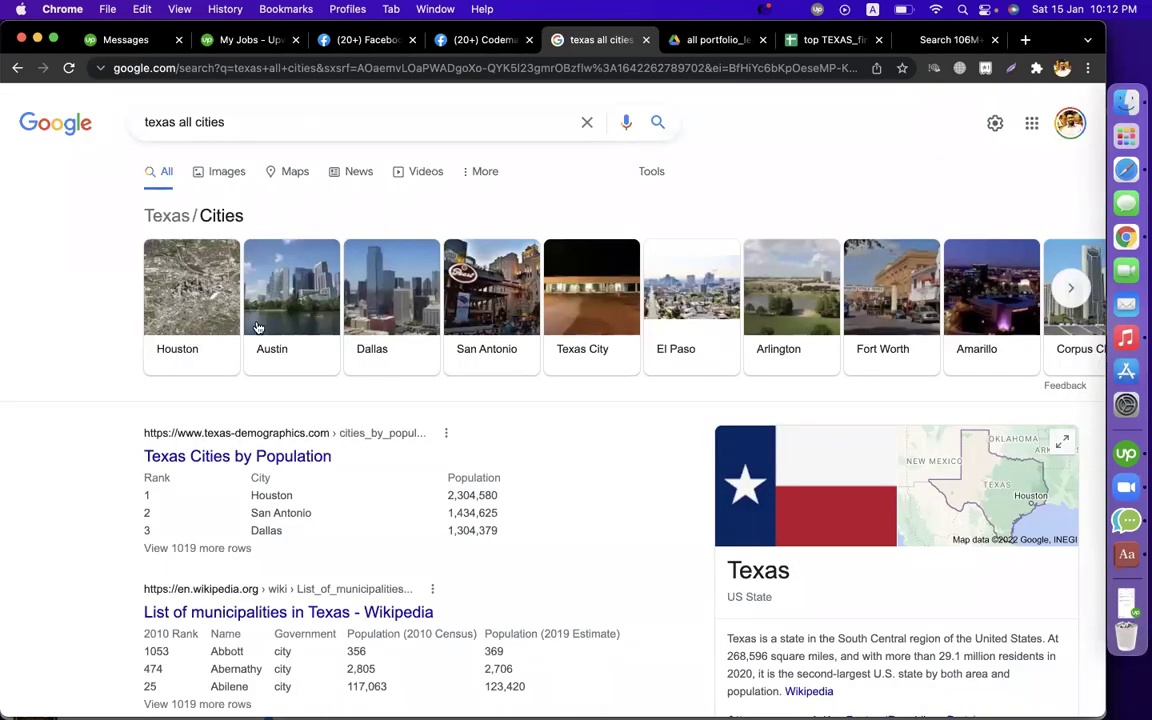
click(950, 40)
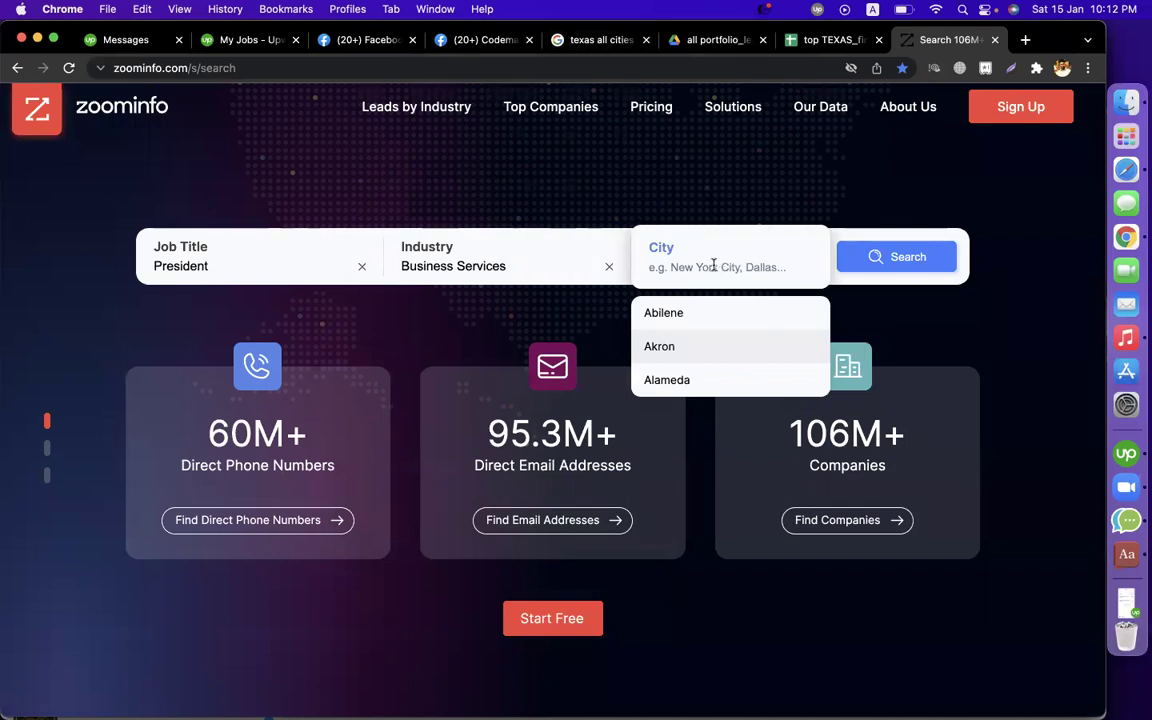
text(austin)
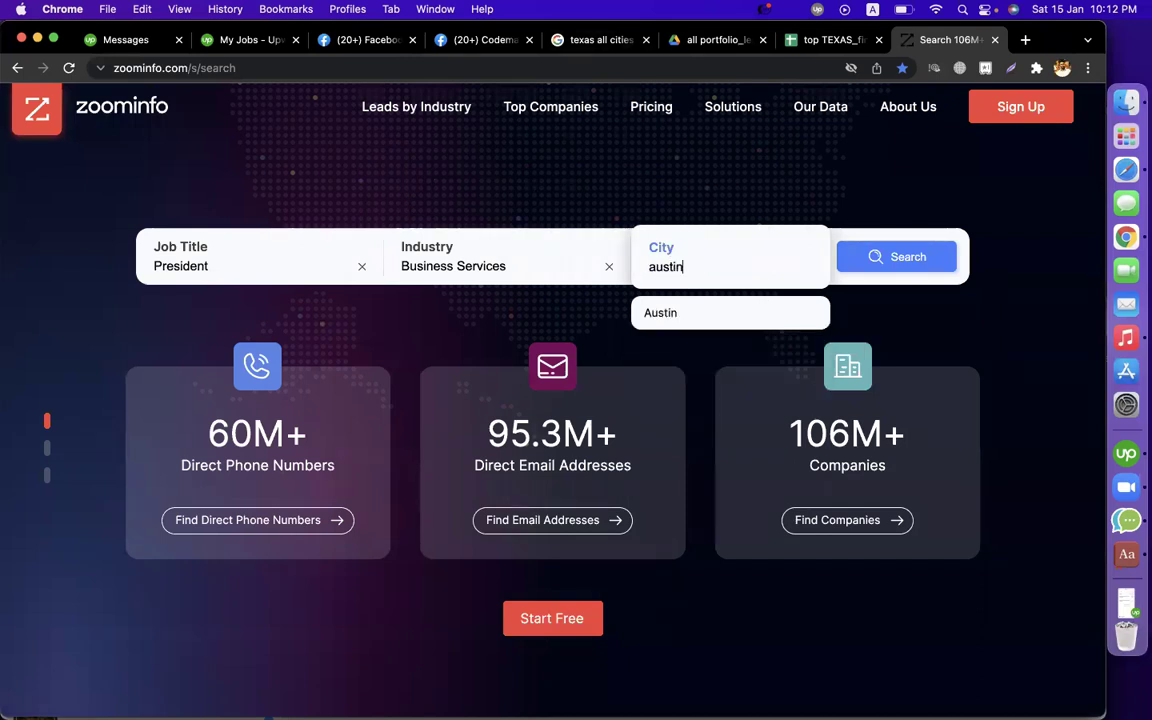
click(668, 311)
Step: Run the ZoomInfo search and show all of its results
click(917, 259)
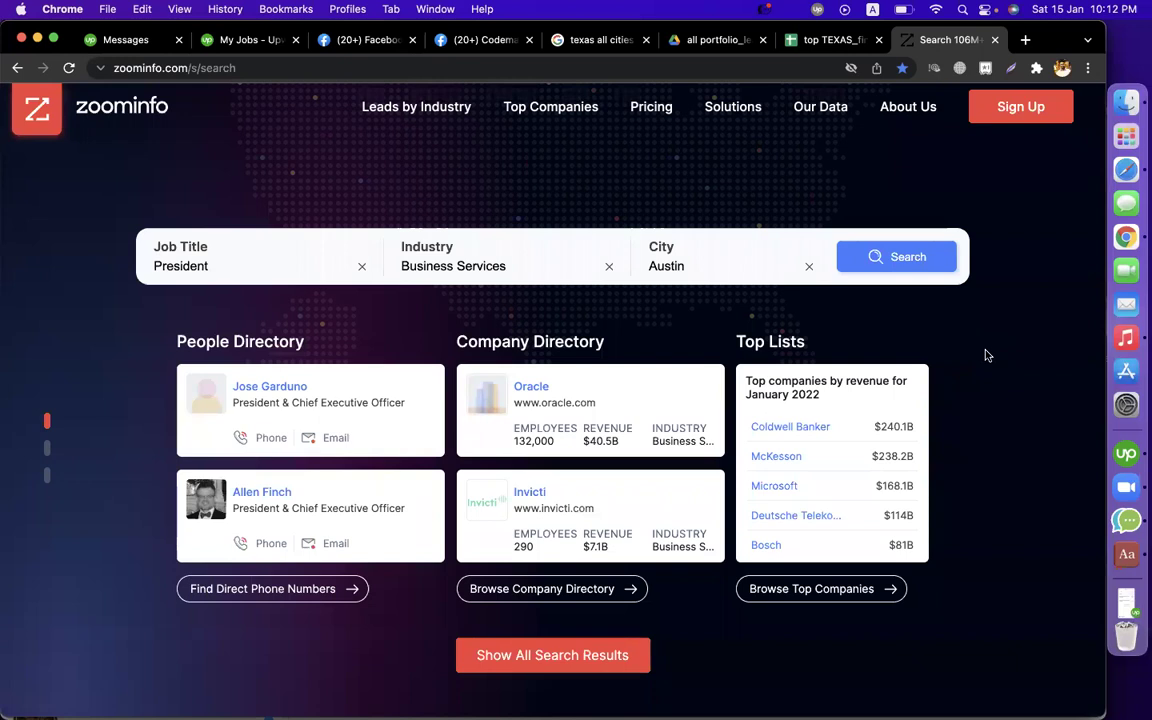
scroll(985, 355, down, 3)
click(560, 522)
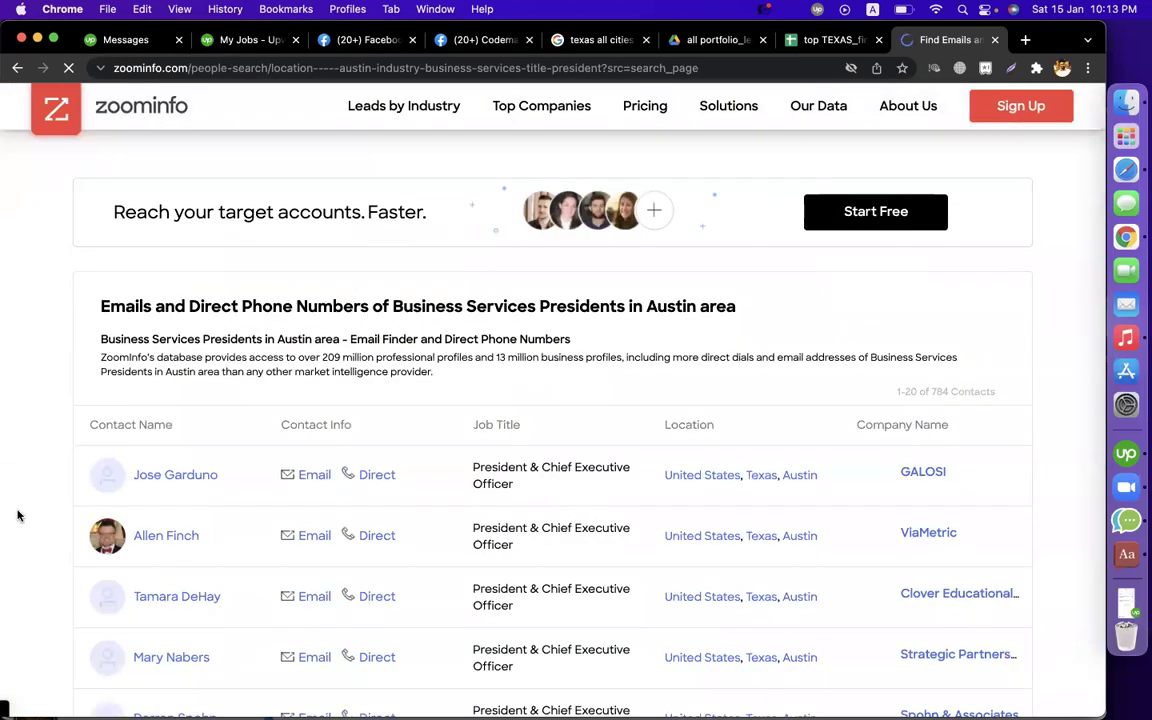
Step: Examine the contact list of Austin Business Services presidents, including job titles, contact info, locations and company names
scroll(18, 465, down, 3)
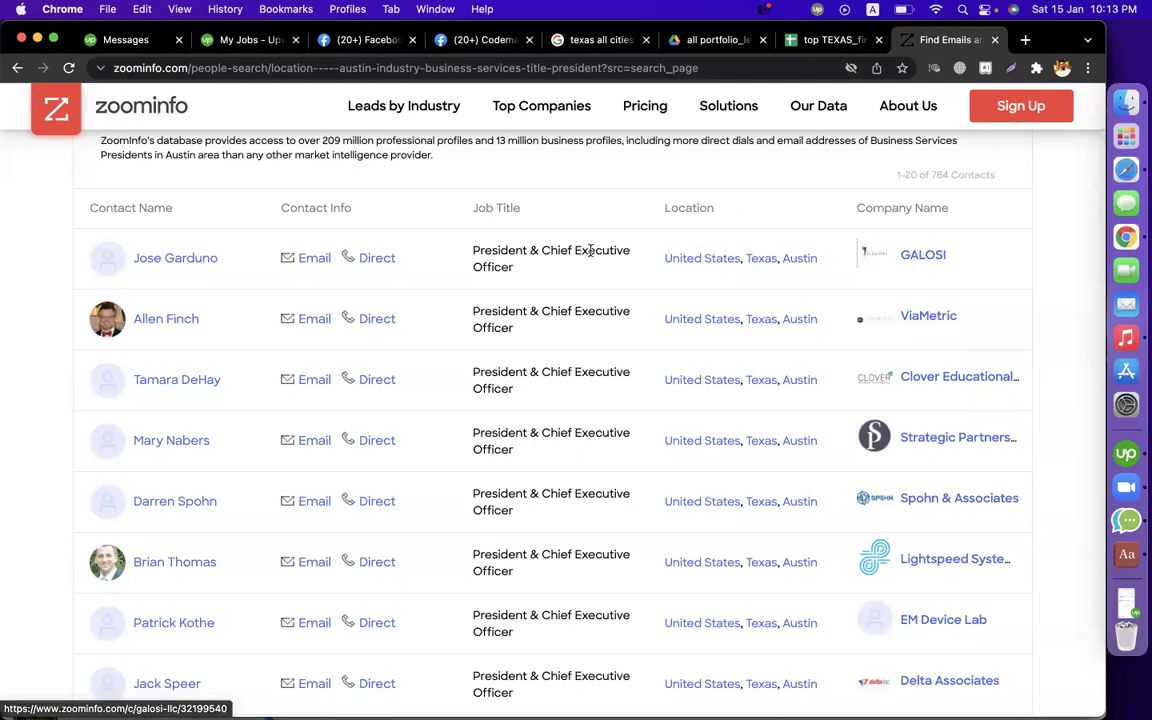
double_click(496, 250)
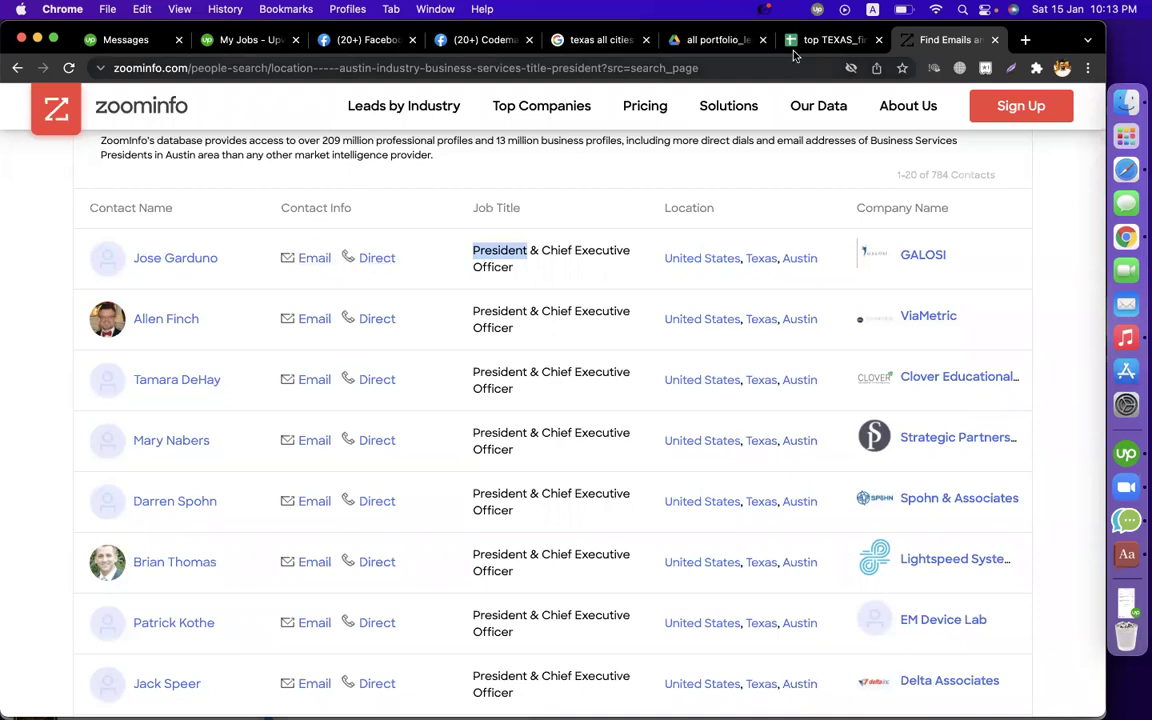
click(1062, 215)
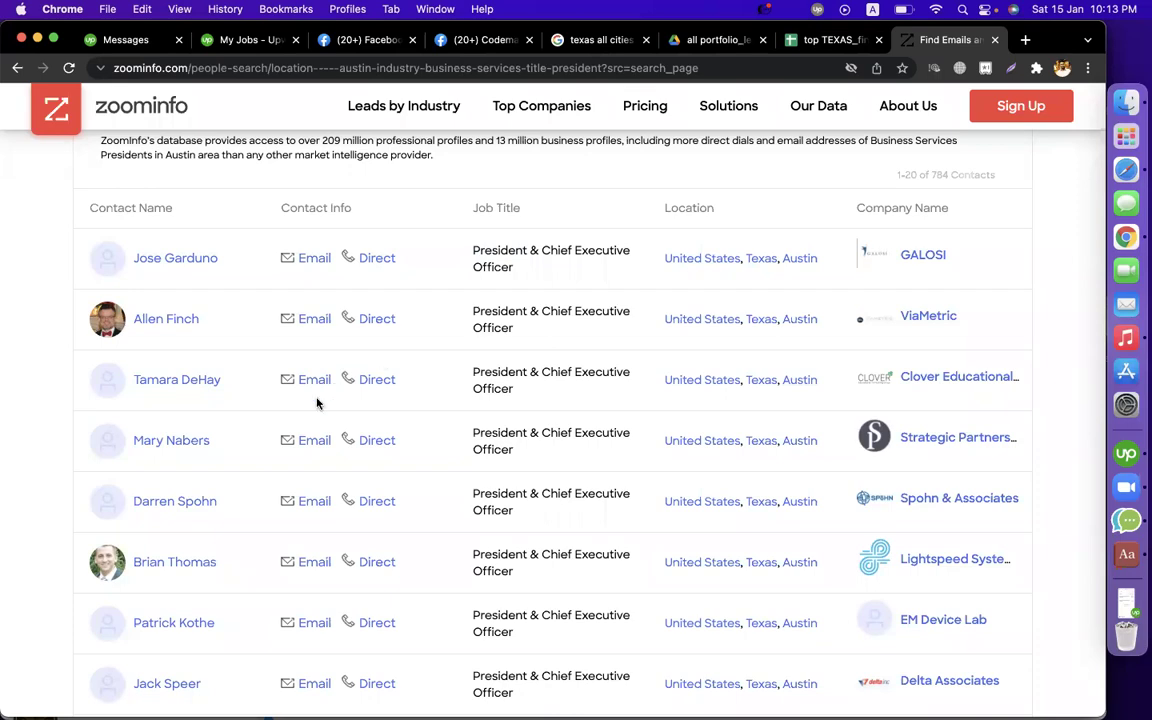
scroll(316, 402, down, 10)
scroll(316, 402, down, 2)
scroll(316, 402, up, 10)
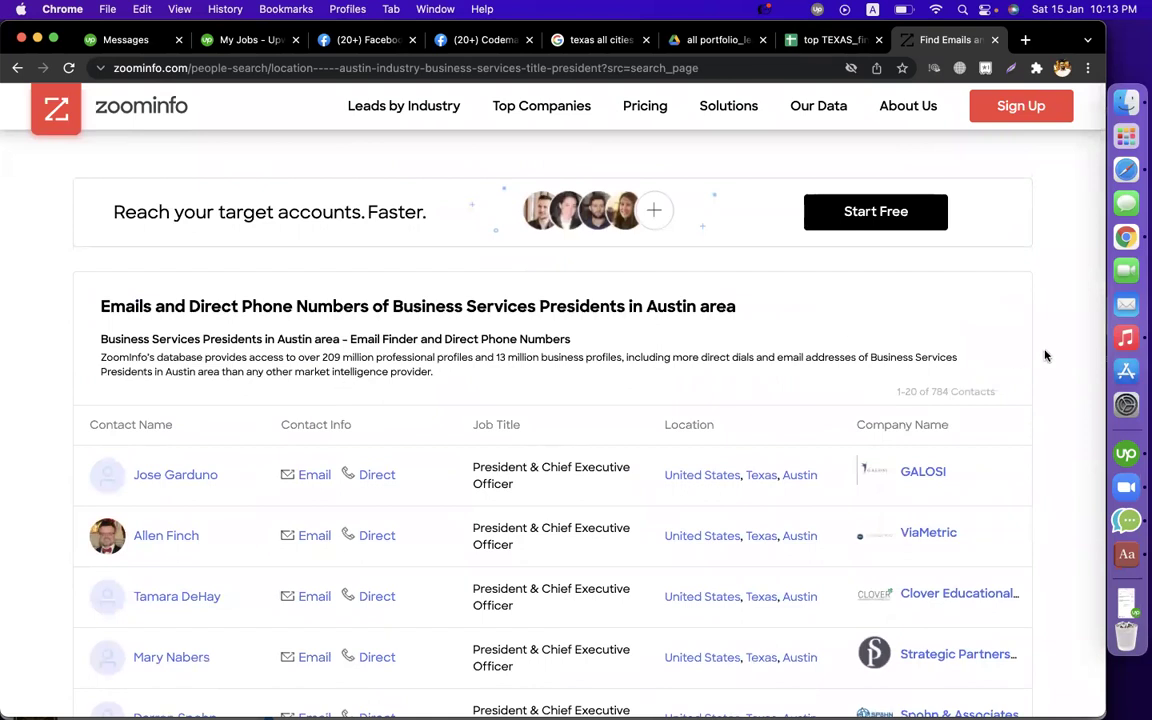
scroll(1045, 356, down, 3)
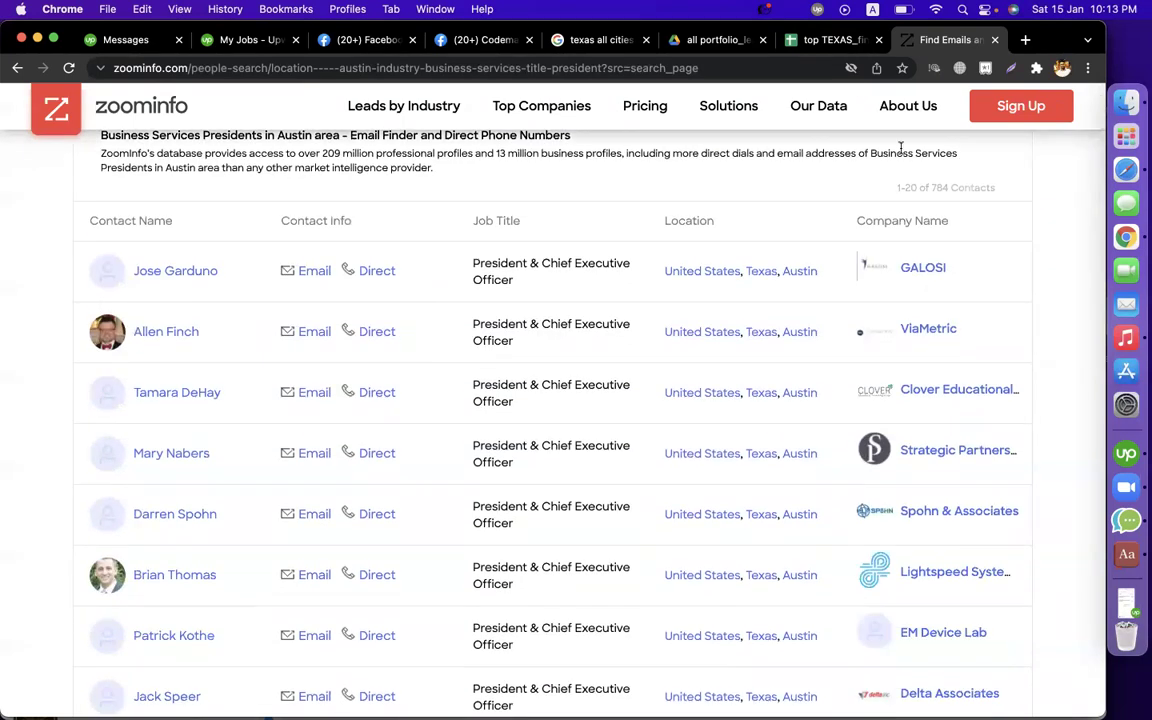
Step: Create a new blank spreadsheet from the Texas finance lead sheet in Google Sheets
click(830, 40)
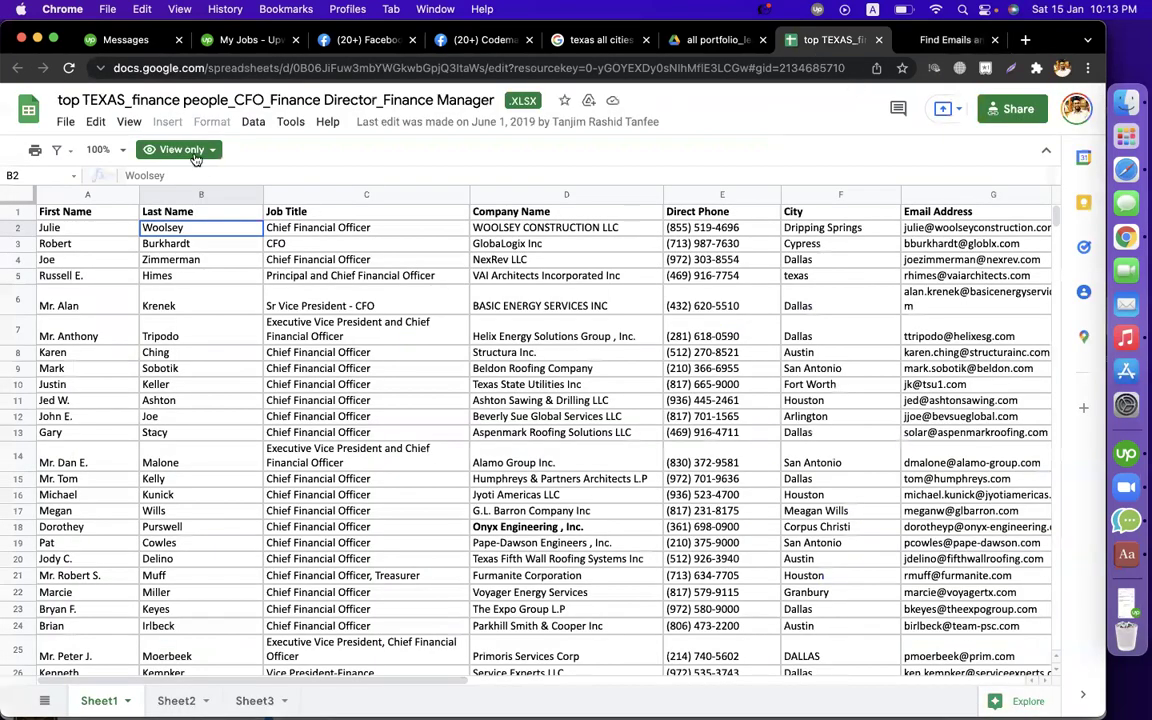
click(63, 123)
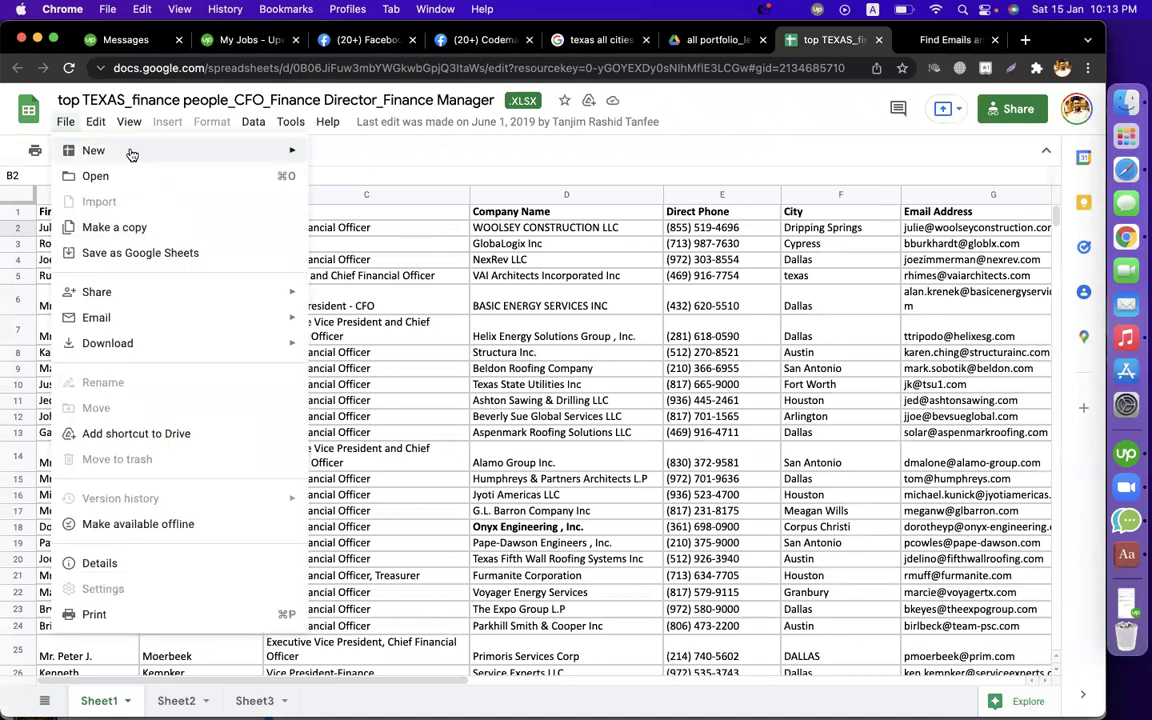
mouse_move(255, 162)
click(350, 157)
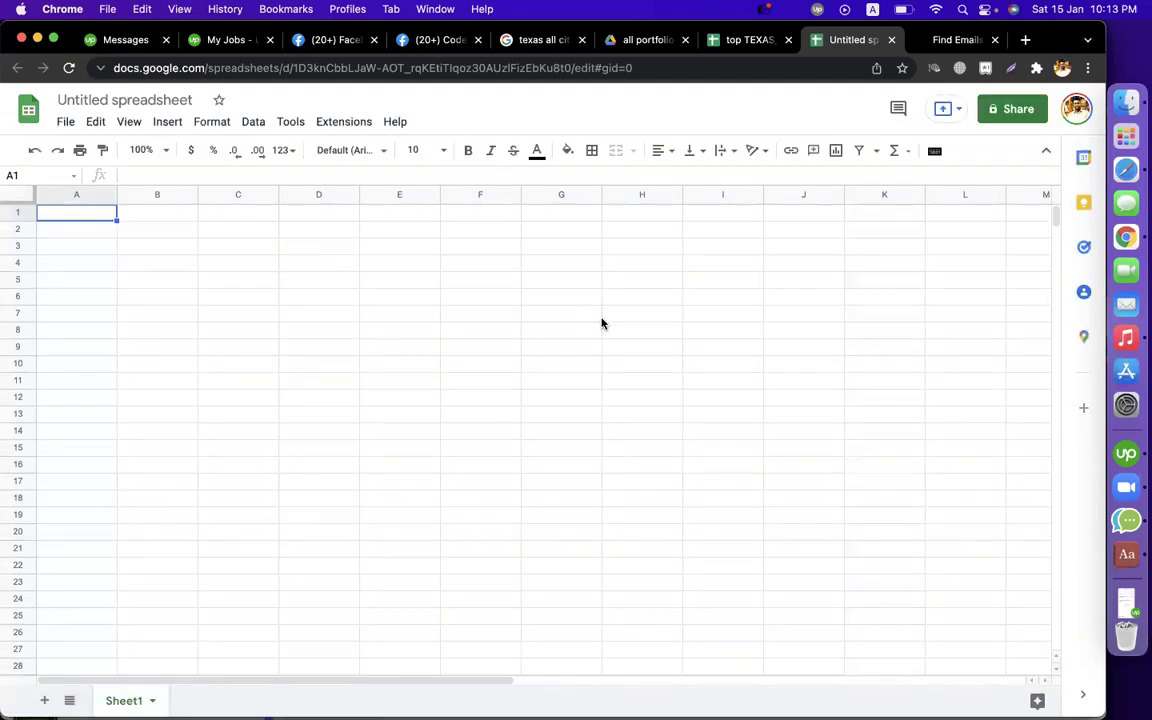
Step: Title the new spreadsheet "President - Business services - Austin, TX"
click(101, 97)
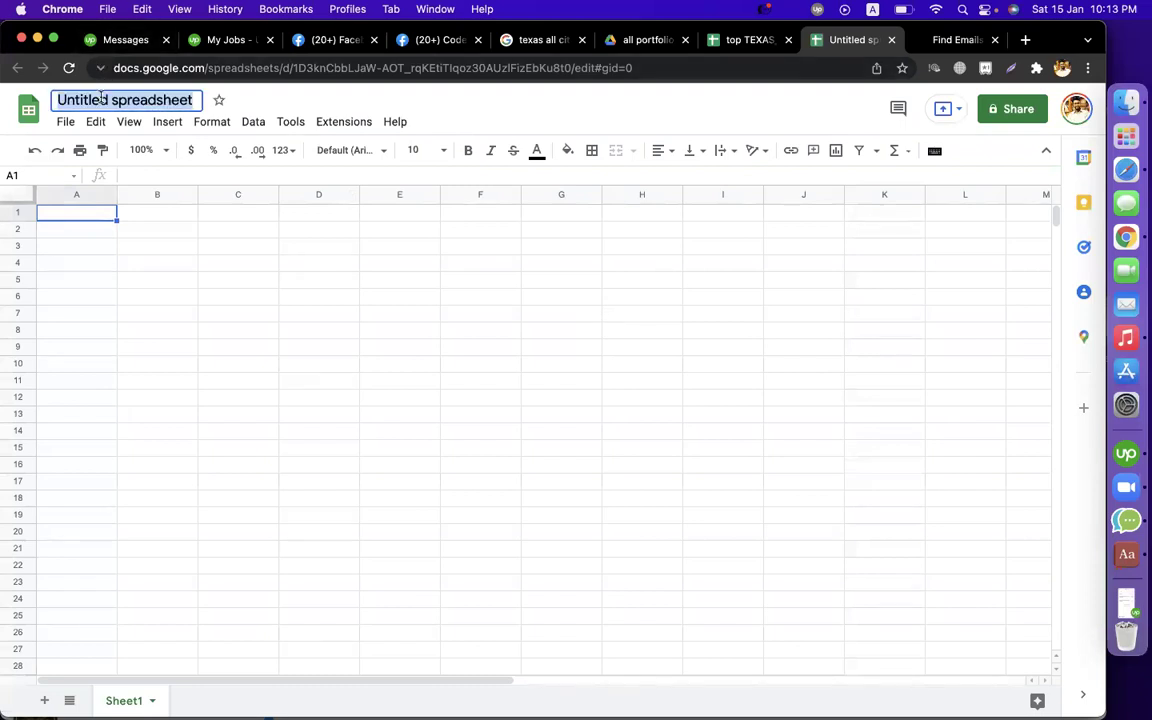
text(Pr)
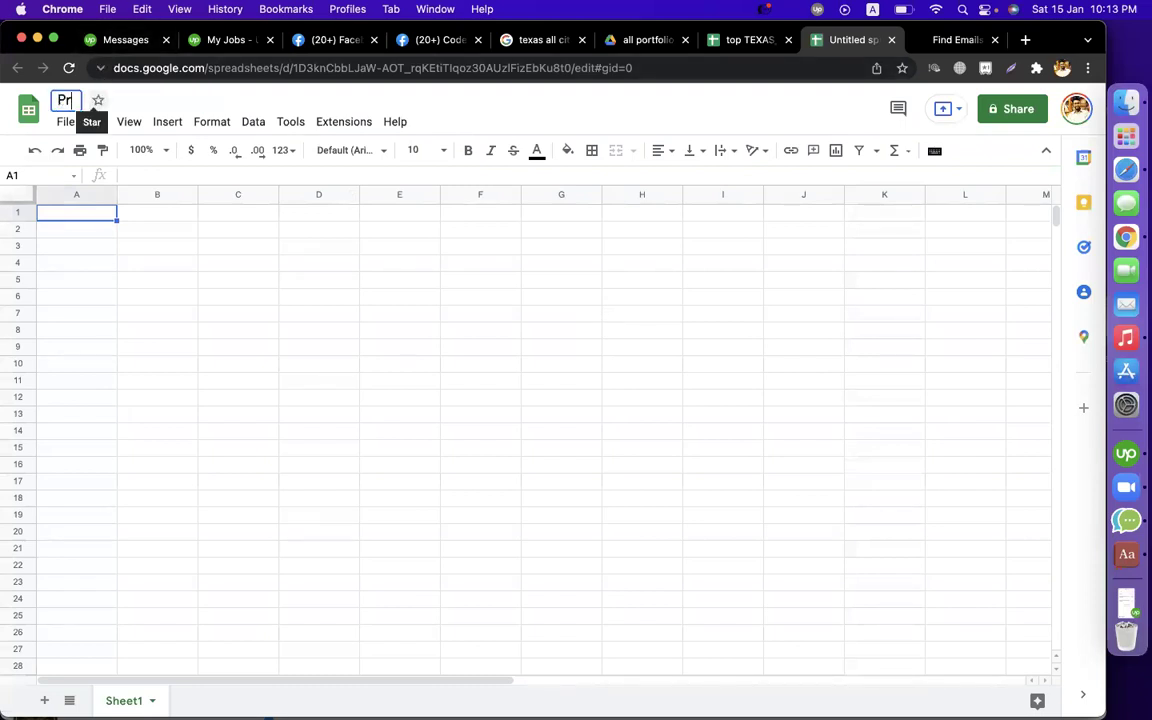
text(esident)
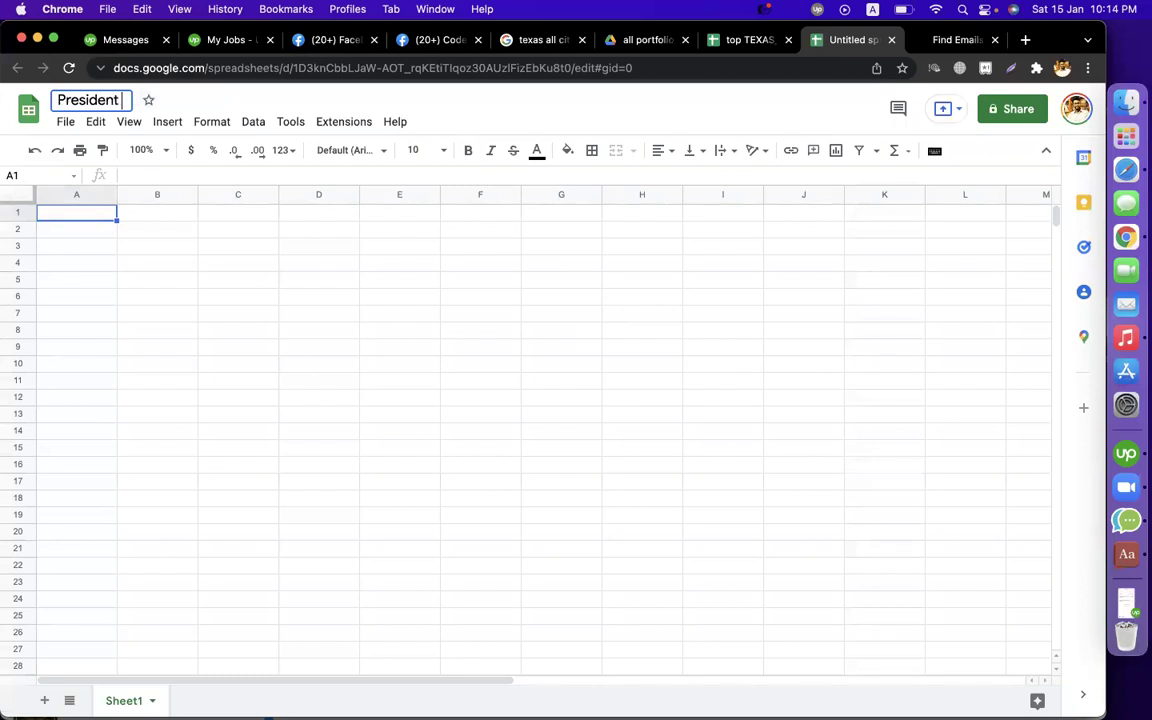
text( - Busines)
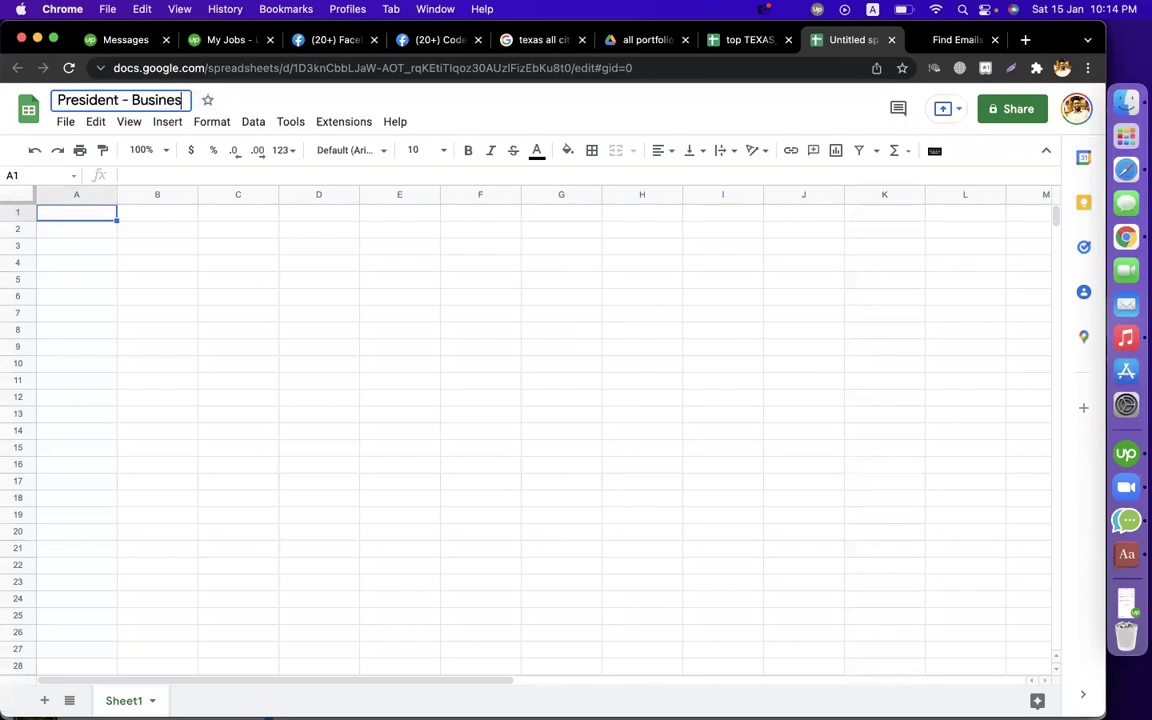
text(s servi)
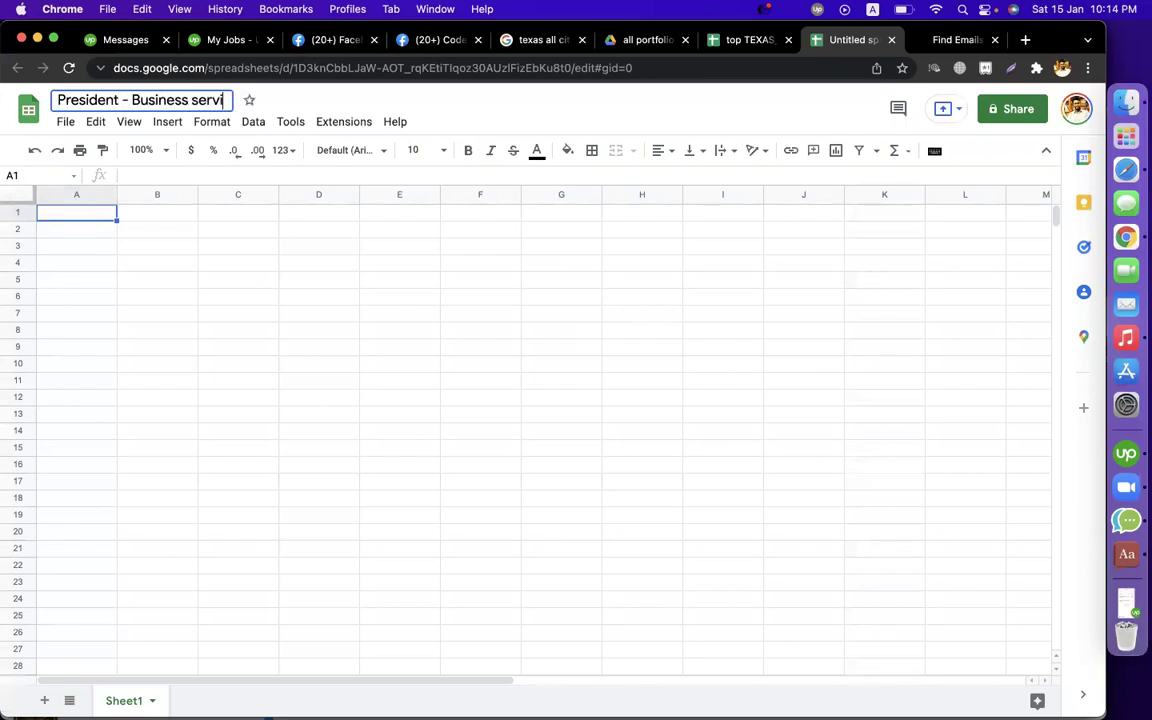
text(ces - A)
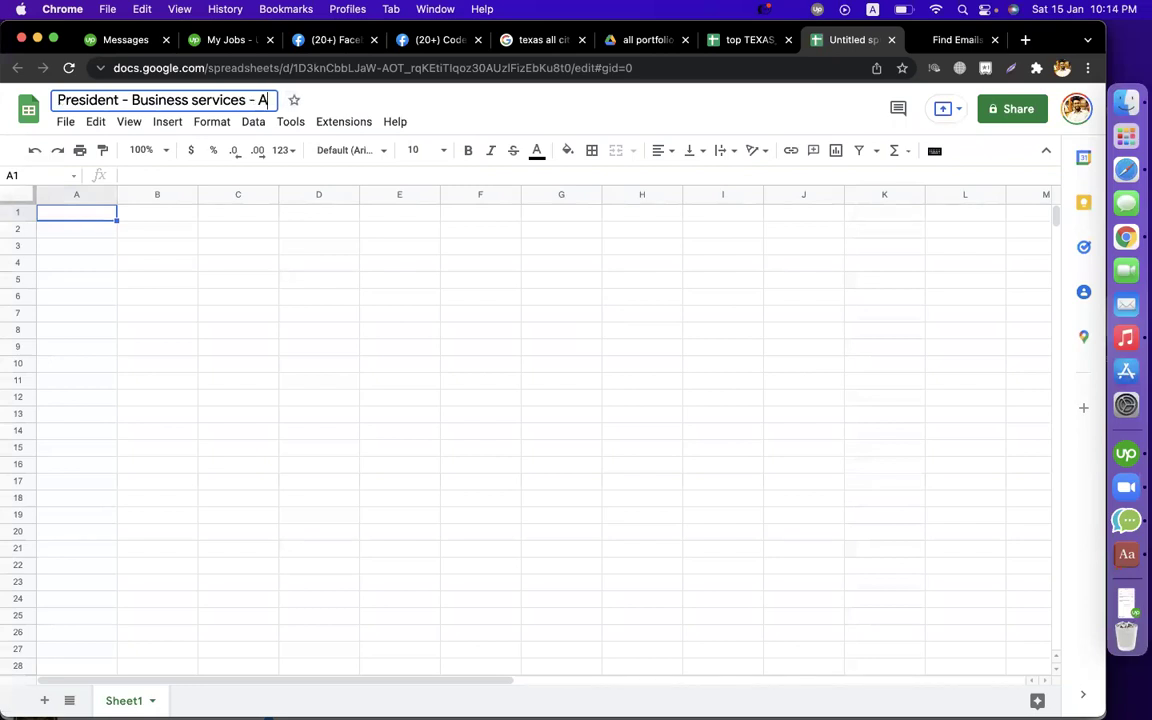
text(ustin, TX)
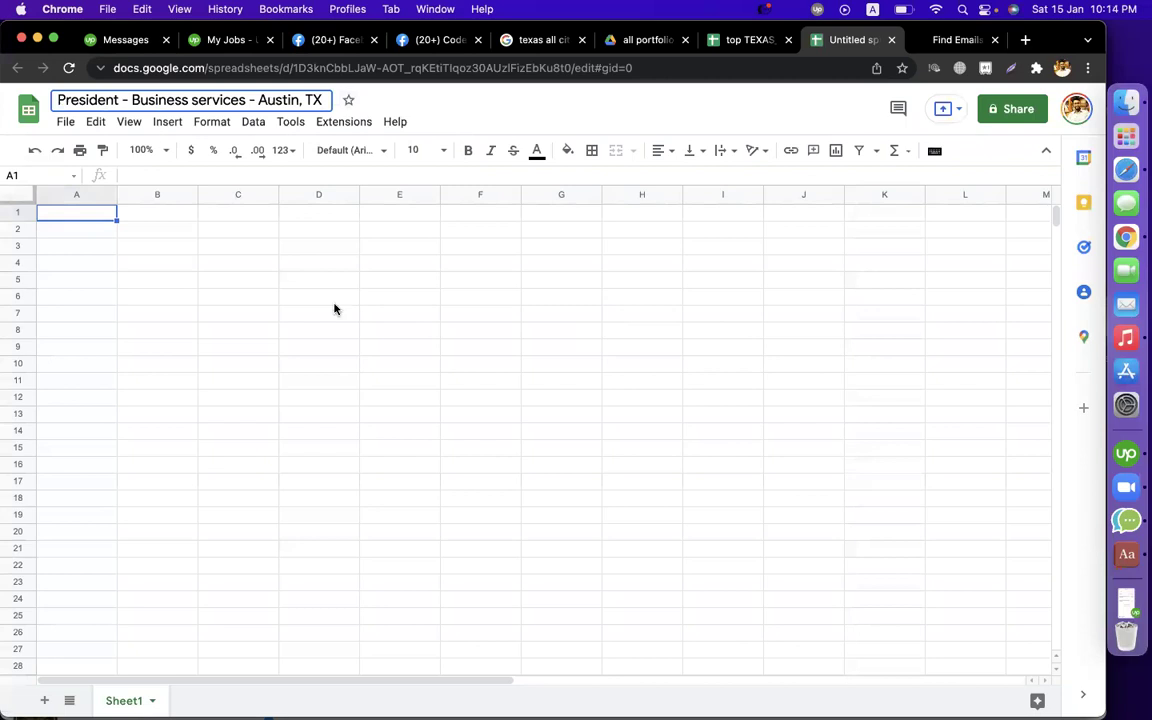
Step: Enter the column headers "First Name" and "Last Name" in cells A1 and B1
click(333, 305)
click(97, 227)
click(103, 213)
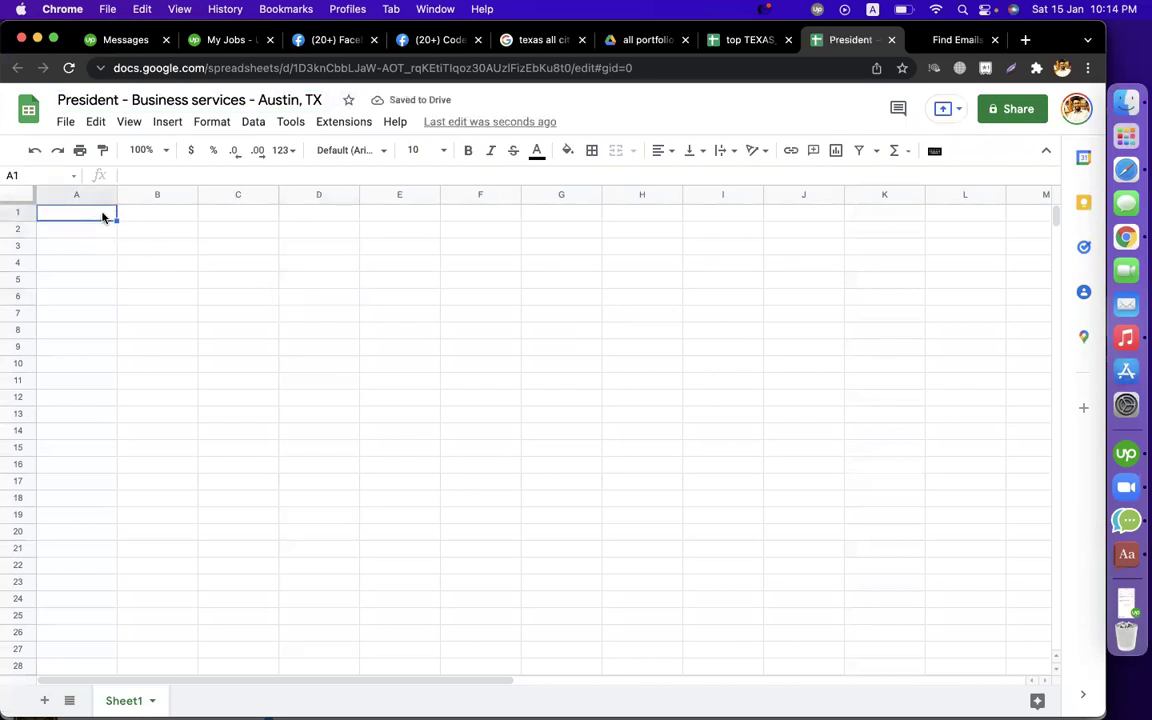
text(Fi)
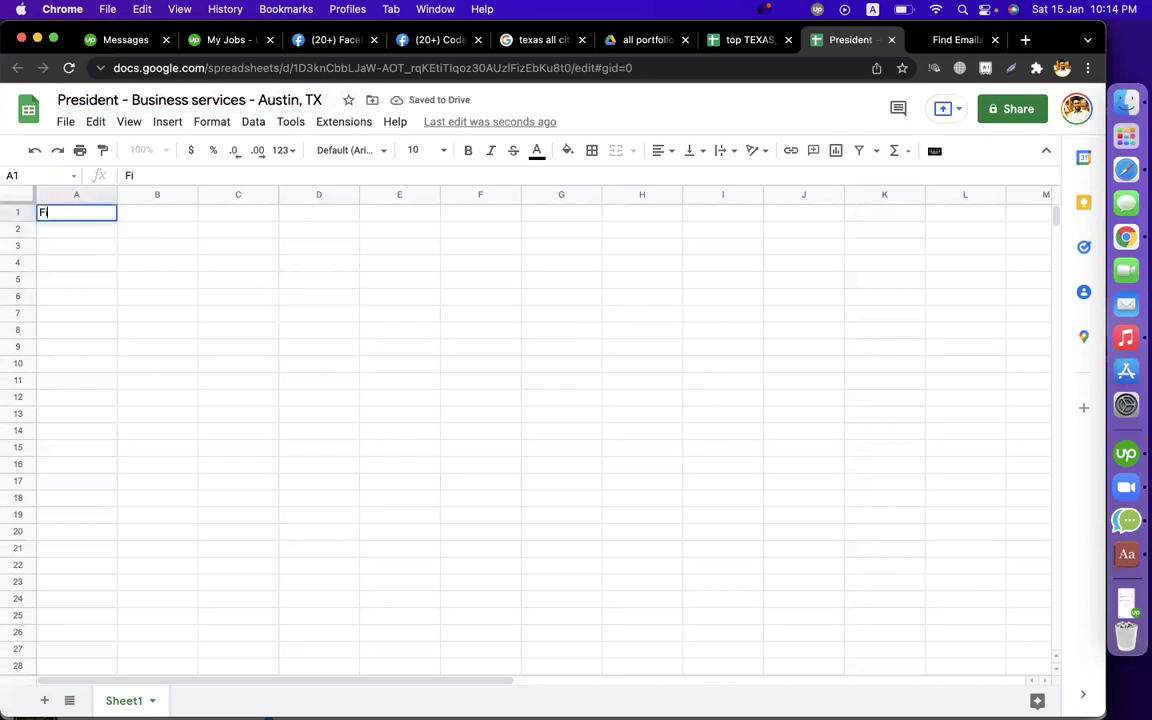
text(rst Name)
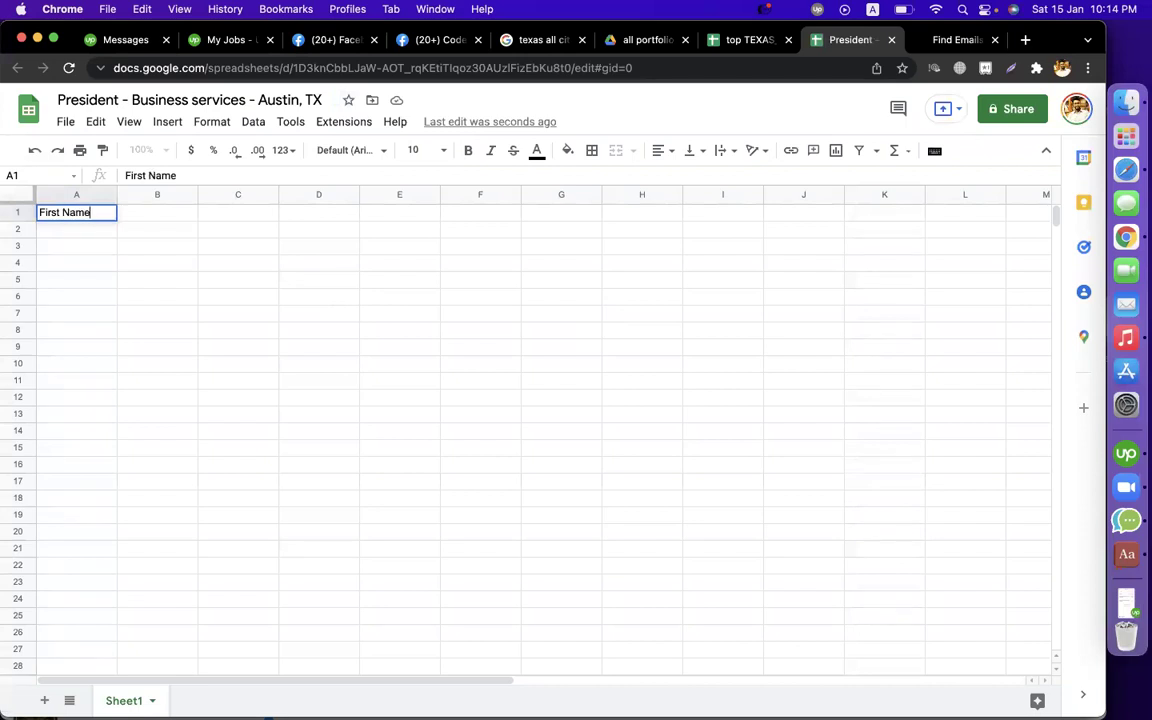
key(Tab)
text(last Name)
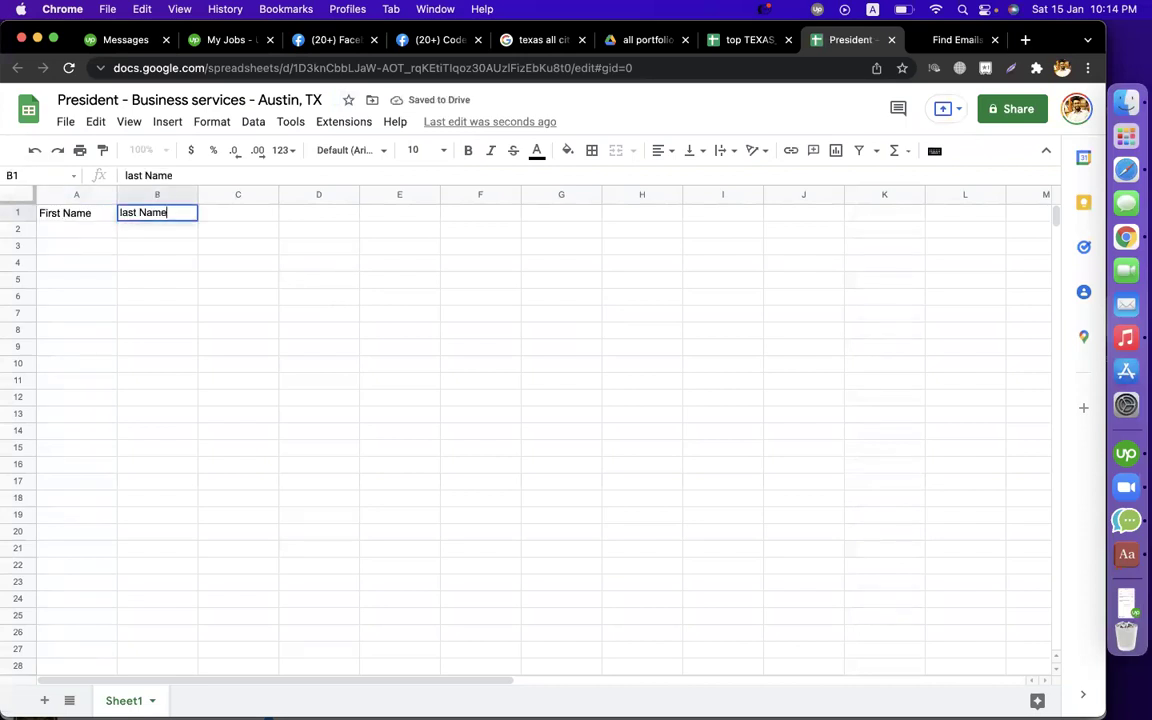
key(Tab)
double_click(120, 214)
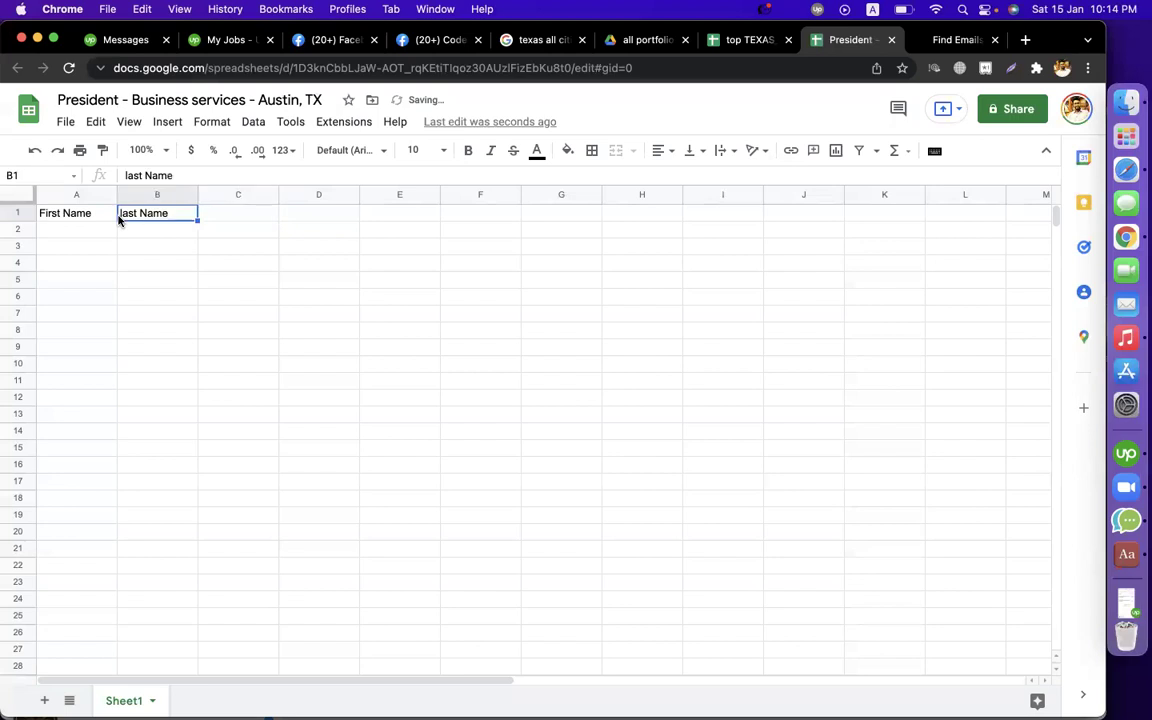
key(Home)
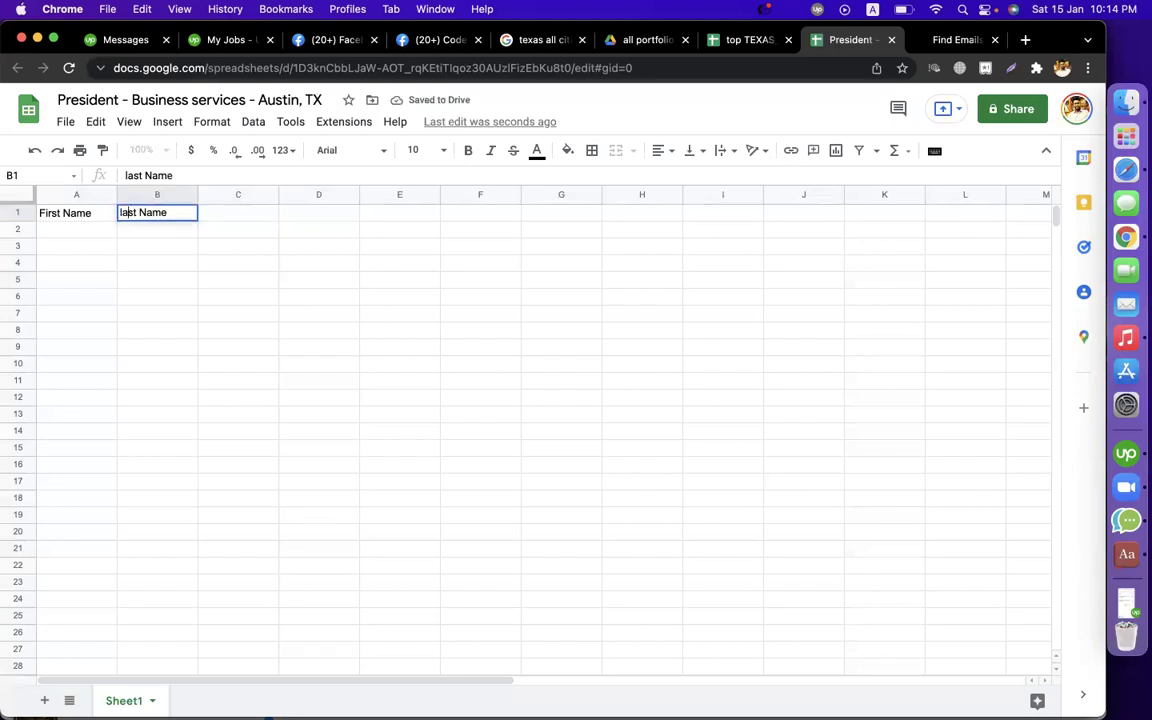
key(Delete)
text(L)
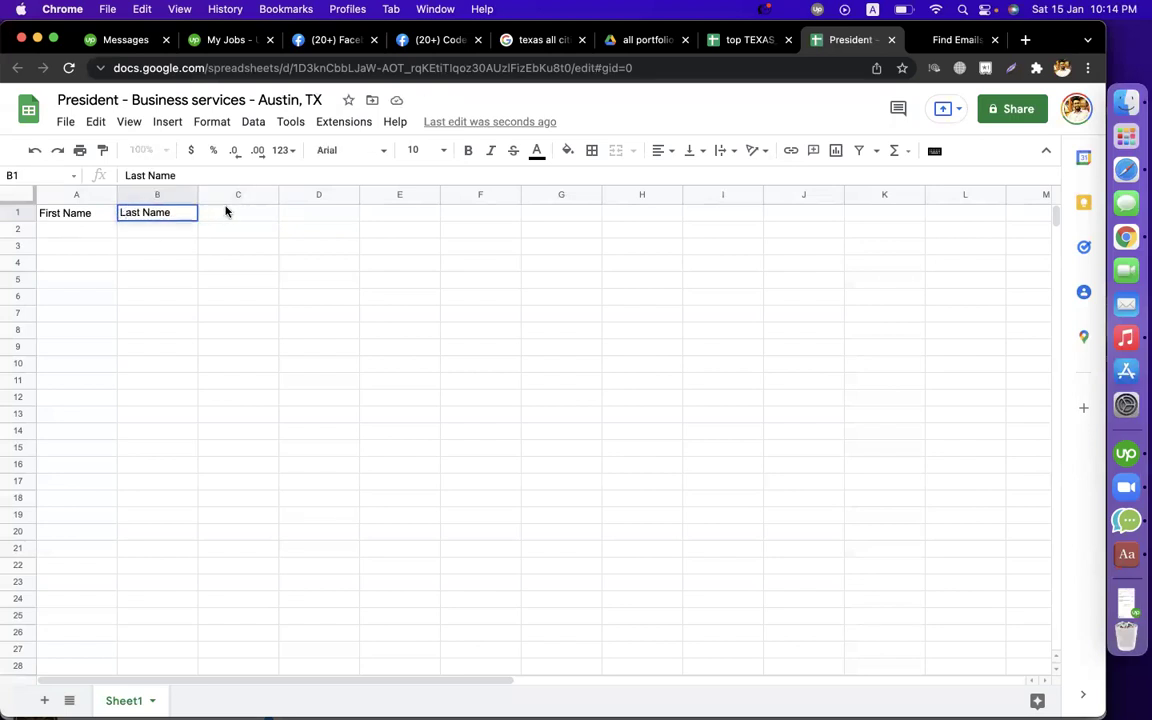
Step: Add the headers "Title", "Company Name" and "Address" in C1 to E1 and widen the Company Name column
click(226, 213)
text(le)
key(Tab)
key(Tab)
key(shift+Tab)
text(Company Name)
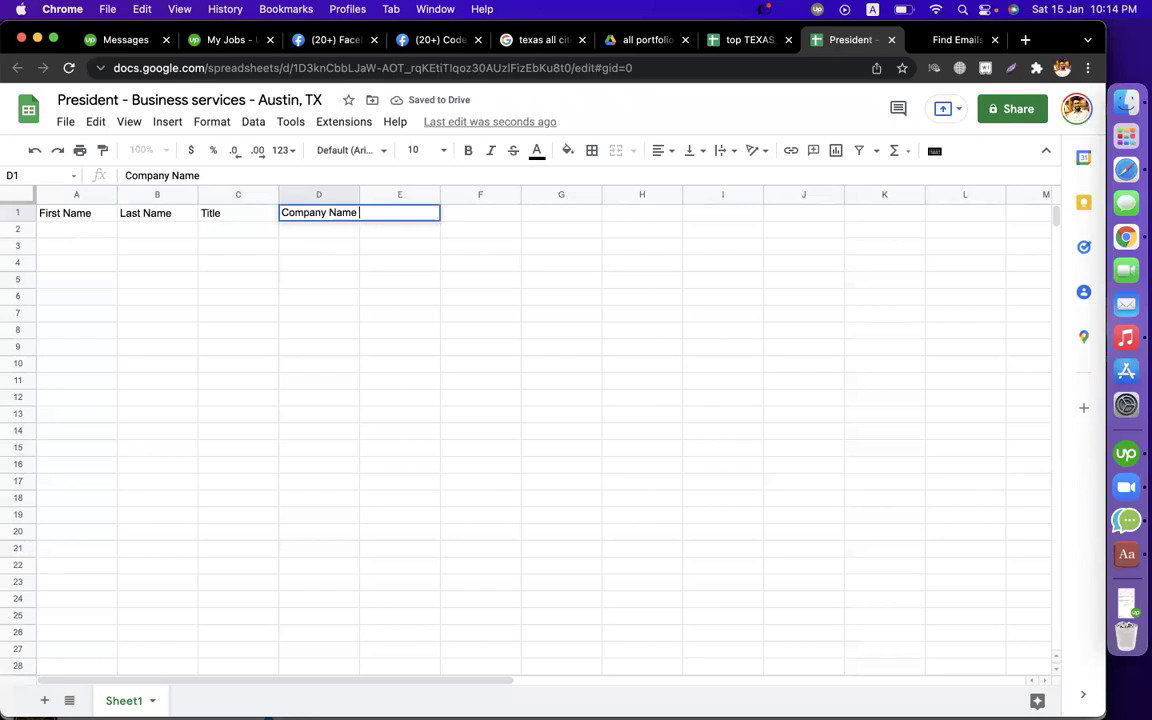
key(Tab)
text(Address)
key(Return)
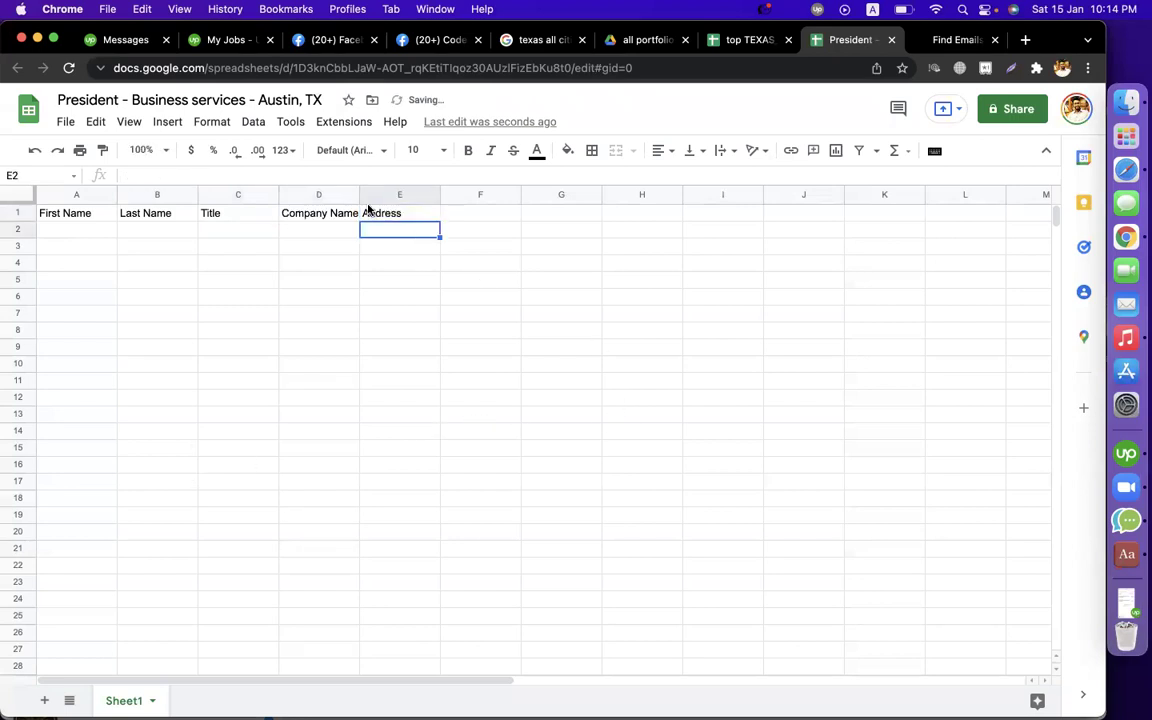
drag(359, 194, 406, 195)
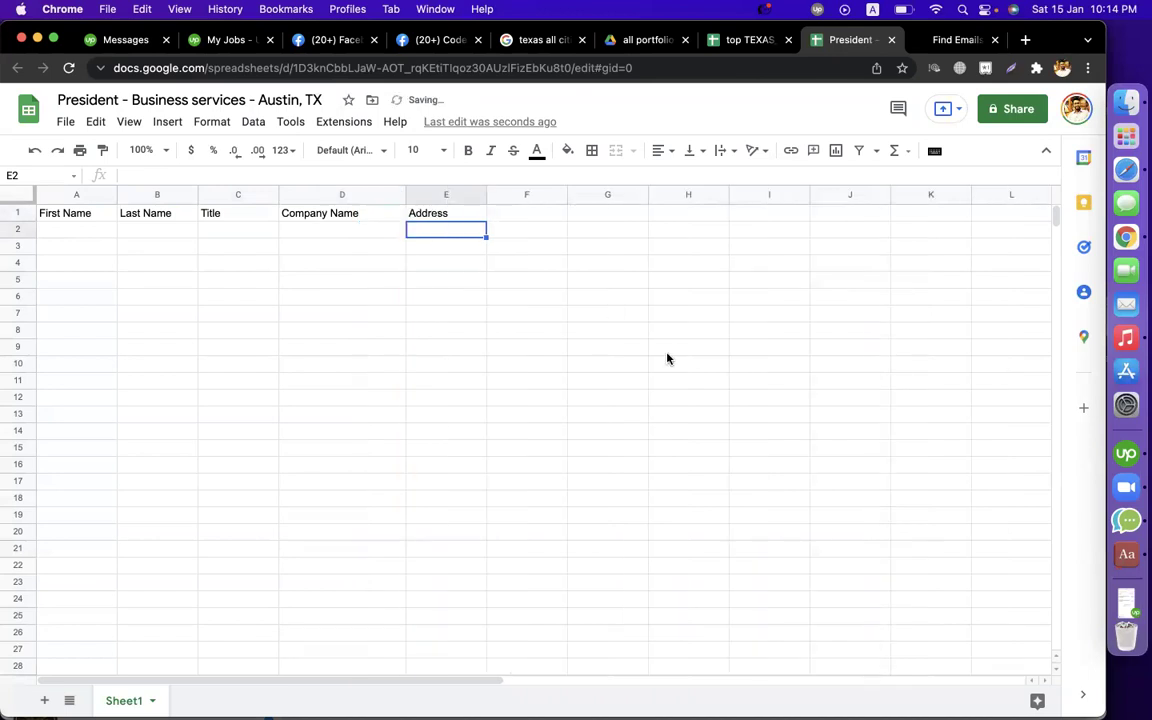
click(667, 358)
Step: Copy the first contact's name from the ZoomInfo list and split it into first name in A2 and last name in B2
click(85, 233)
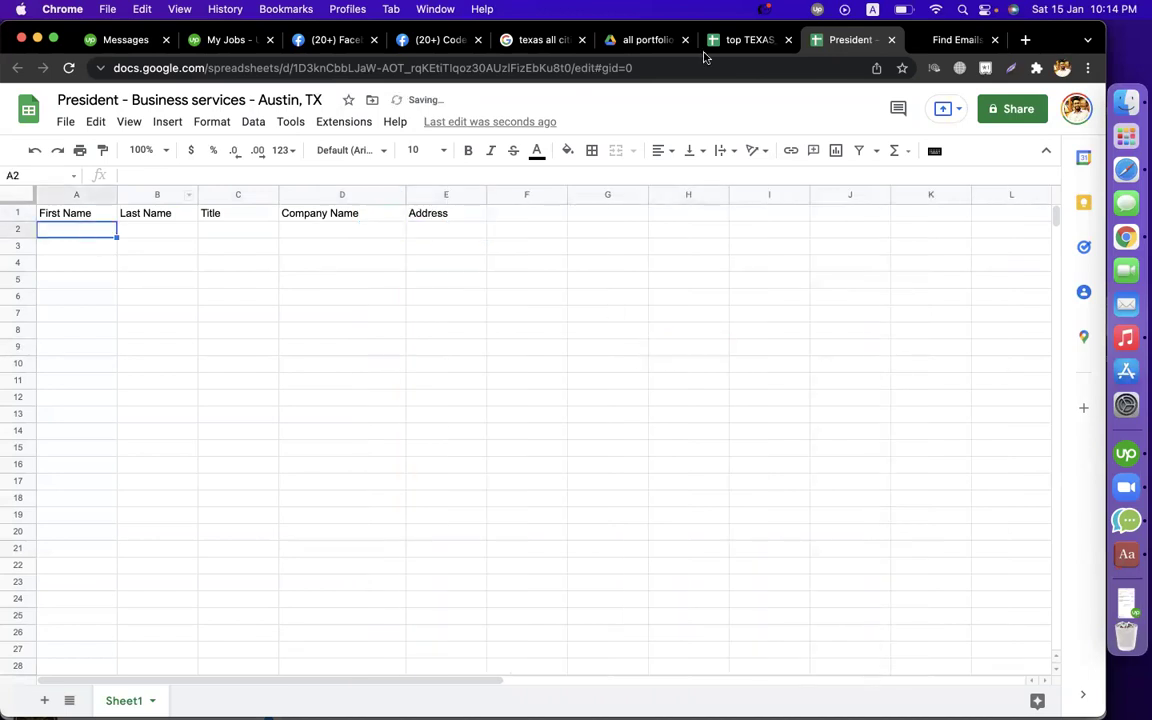
click(955, 40)
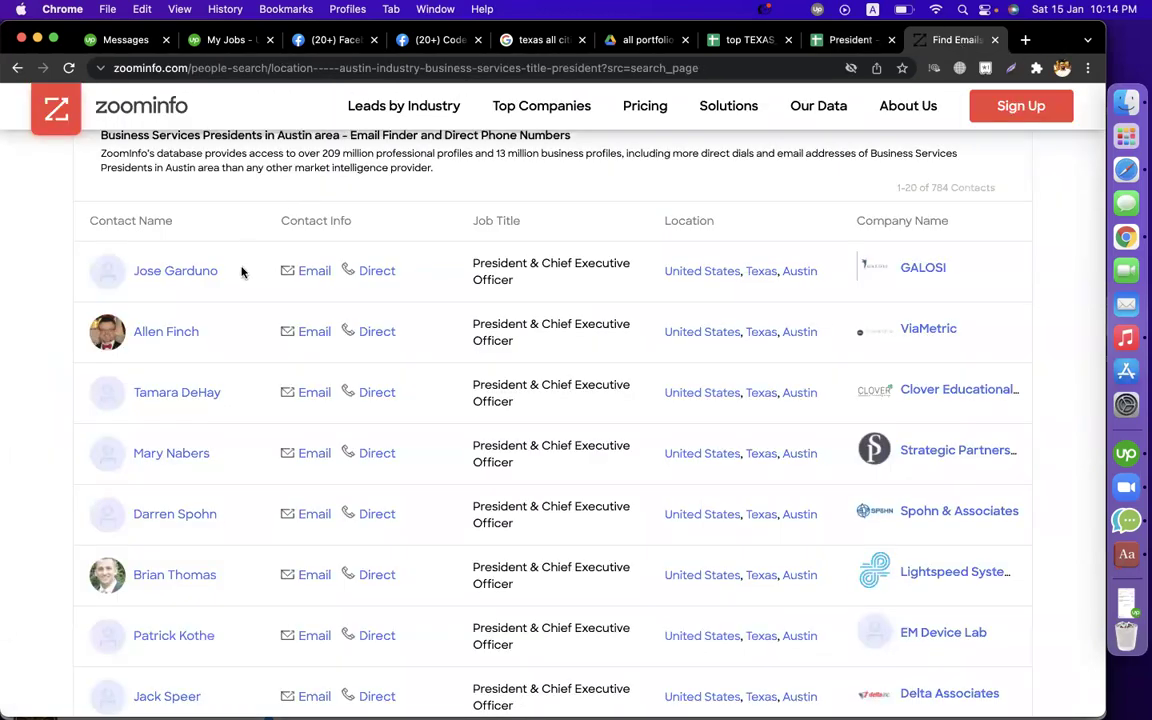
drag(218, 270, 135, 271)
key(super+c)
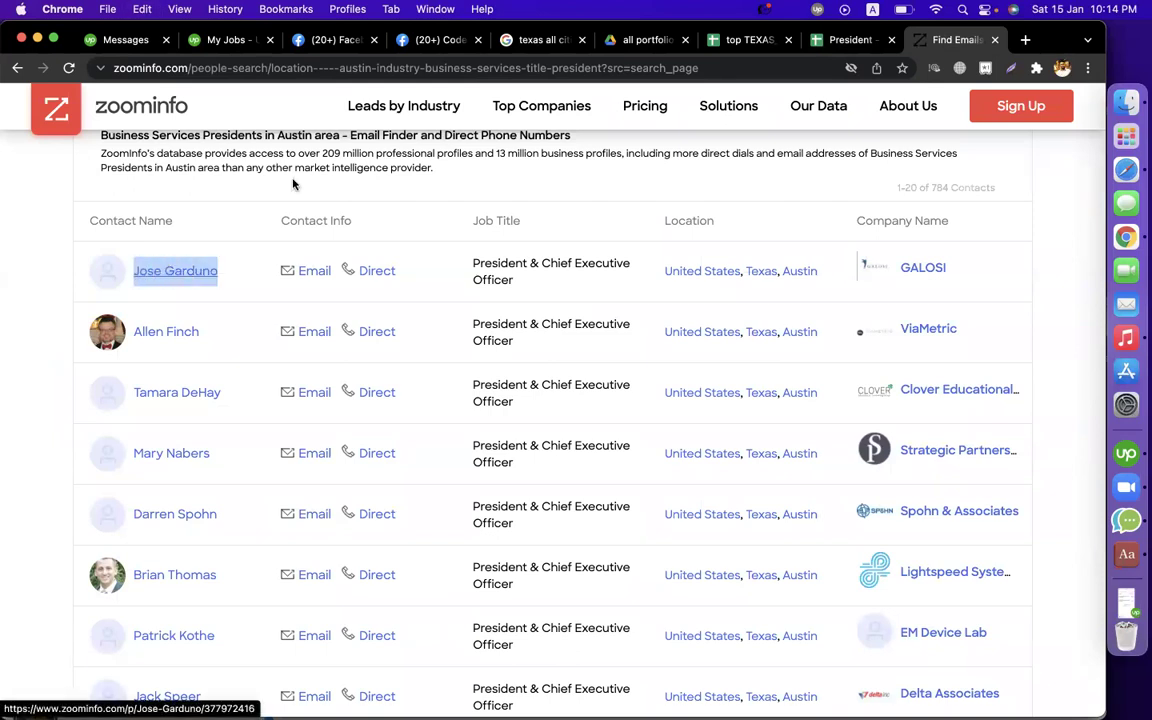
click(845, 40)
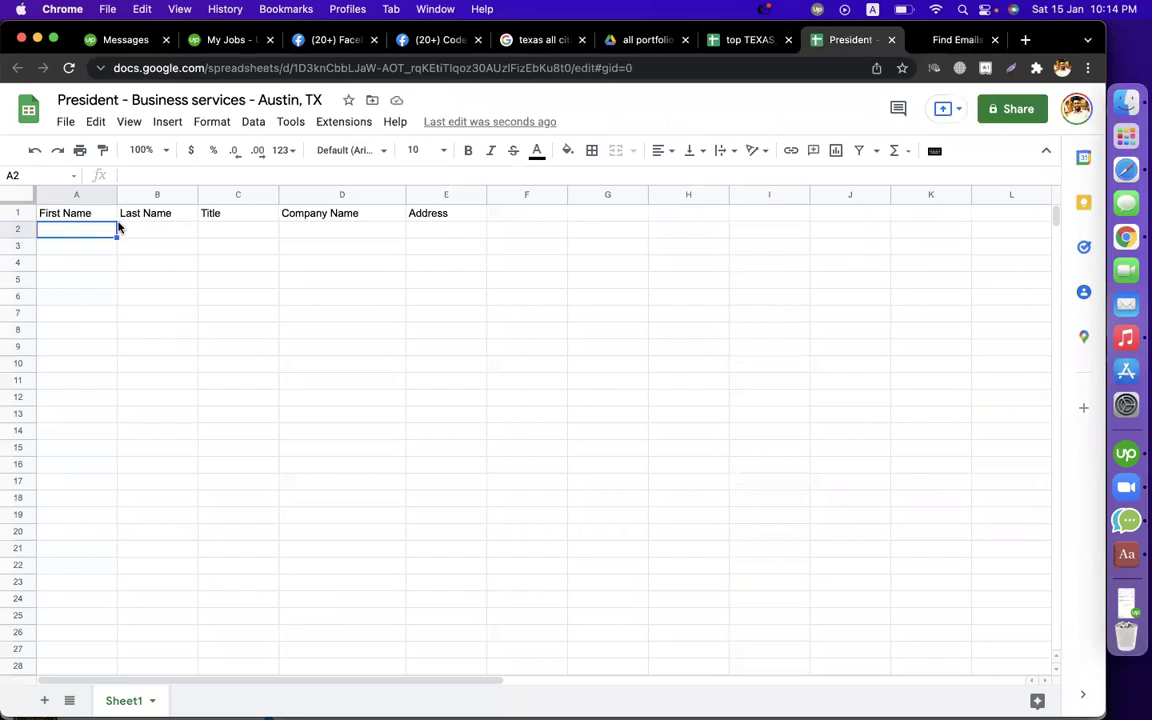
double_click(98, 229)
key(super+v)
double_click(98, 229)
key(super+x)
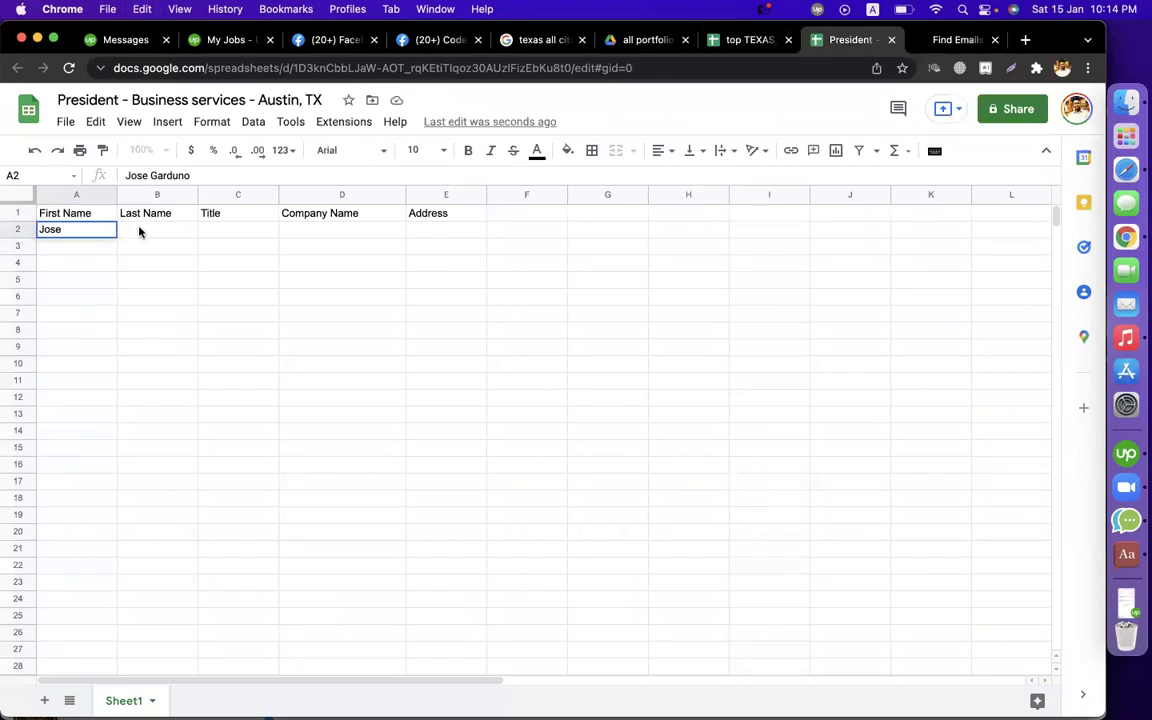
double_click(139, 229)
key(super+v)
click(216, 234)
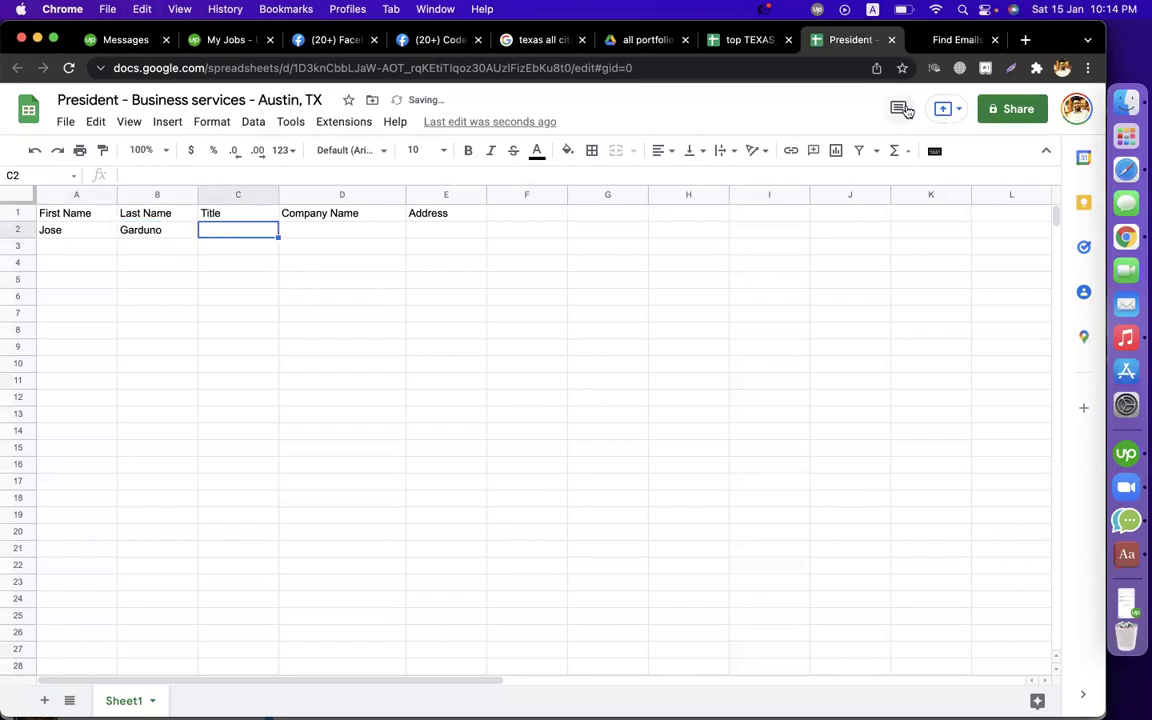
Step: Copy the first contact's job title, "President & Chief Executive Officer", from ZoomInfo into C2 and widen the Title column
click(955, 40)
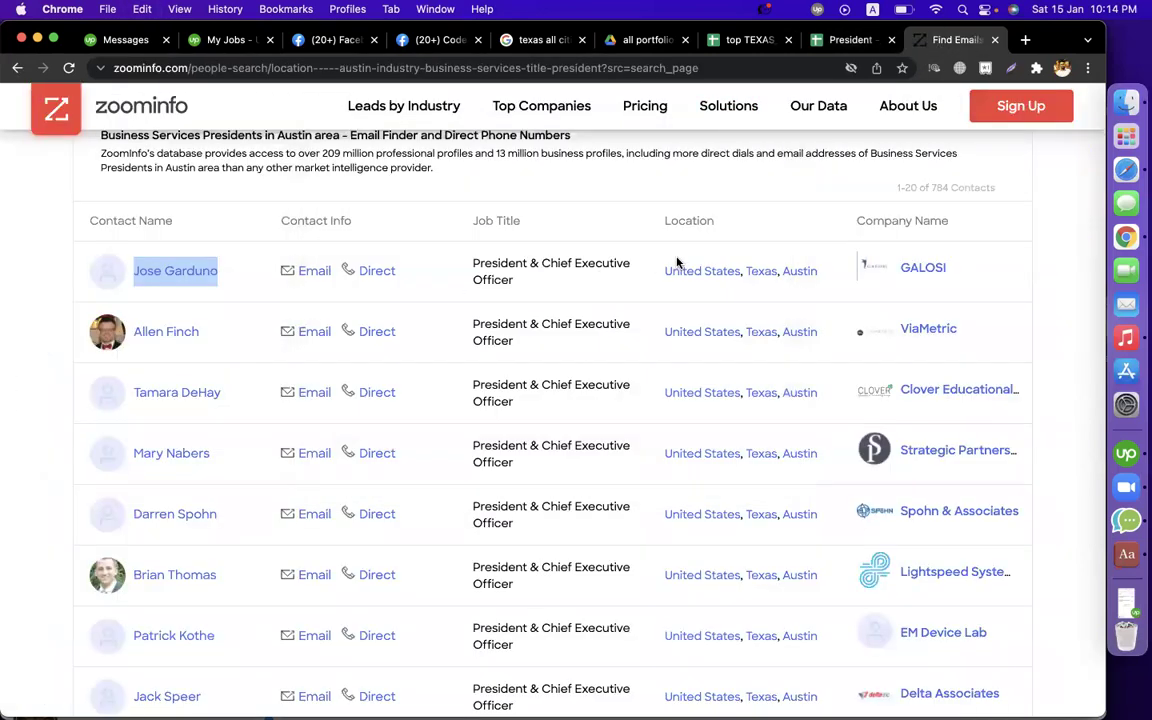
click(490, 266)
drag(498, 271, 474, 261)
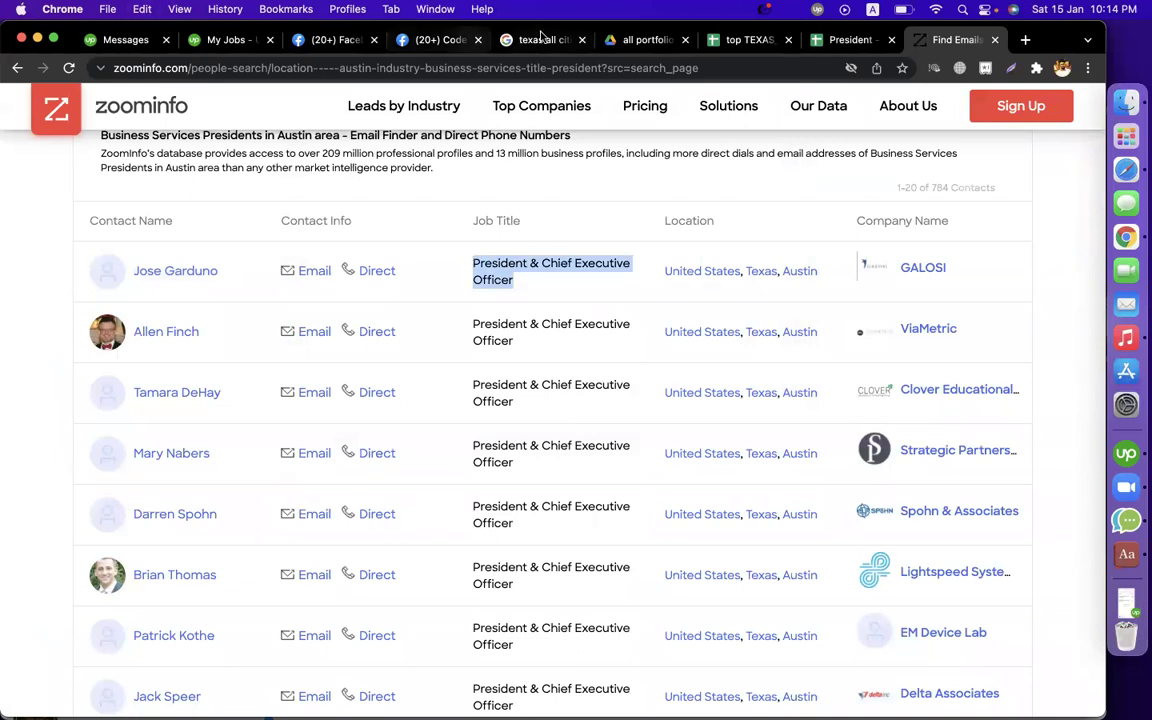
click(845, 40)
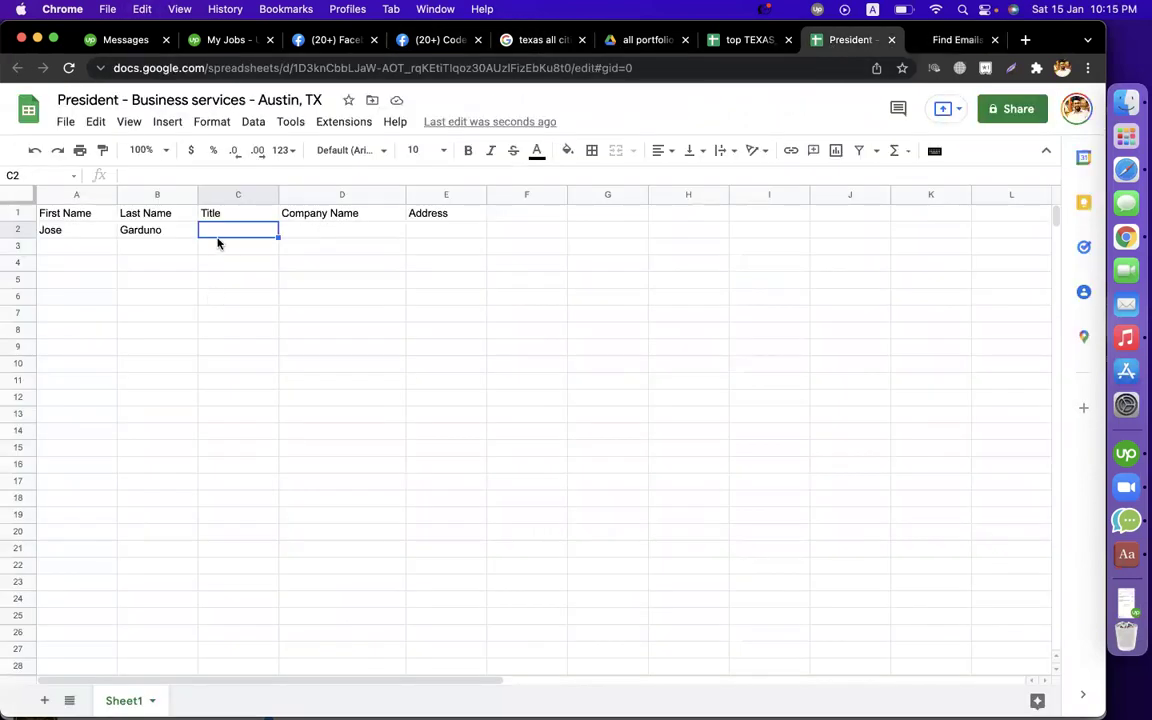
double_click(236, 230)
key(super+v)
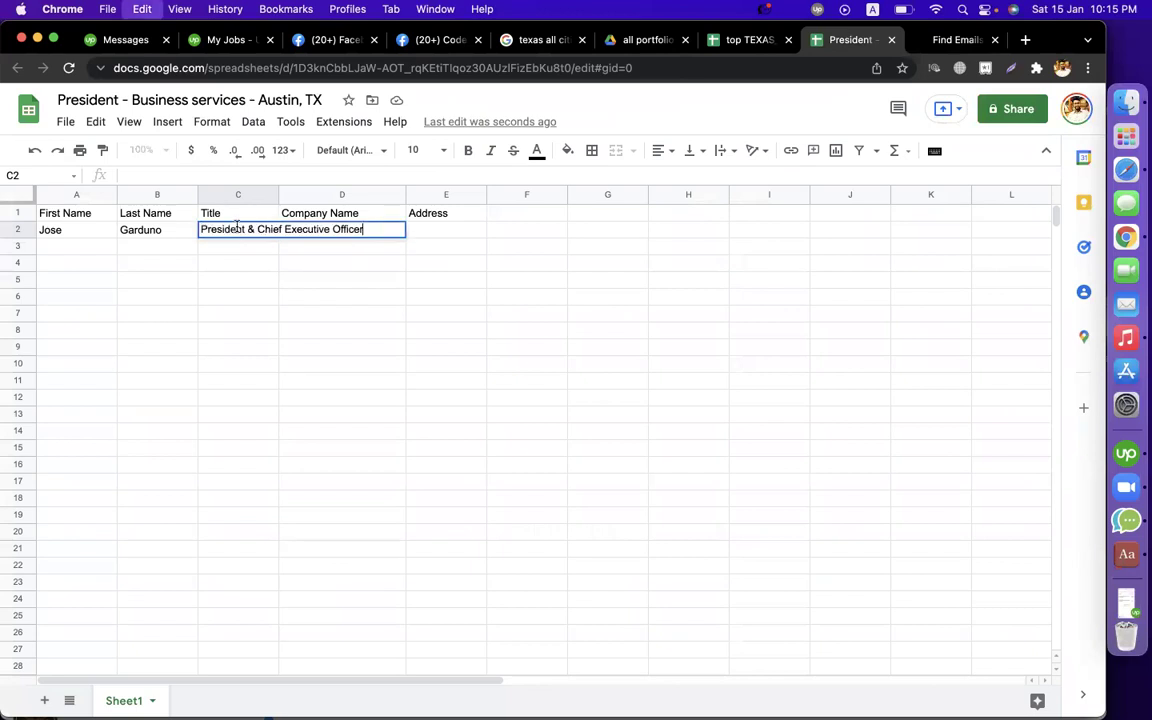
click(368, 352)
drag(279, 193, 397, 190)
Step: Copy the first contact's company name, GALOSI, from the ZoomInfo list into D2 of the spreadsheet
click(956, 40)
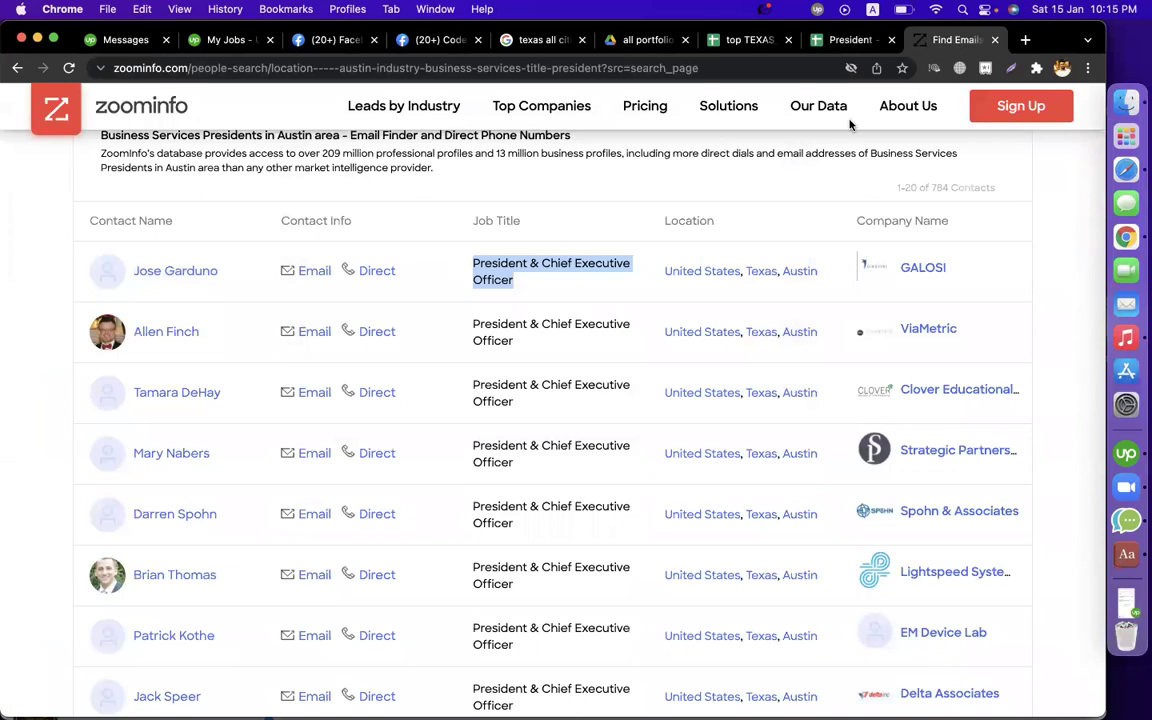
drag(955, 270, 903, 268)
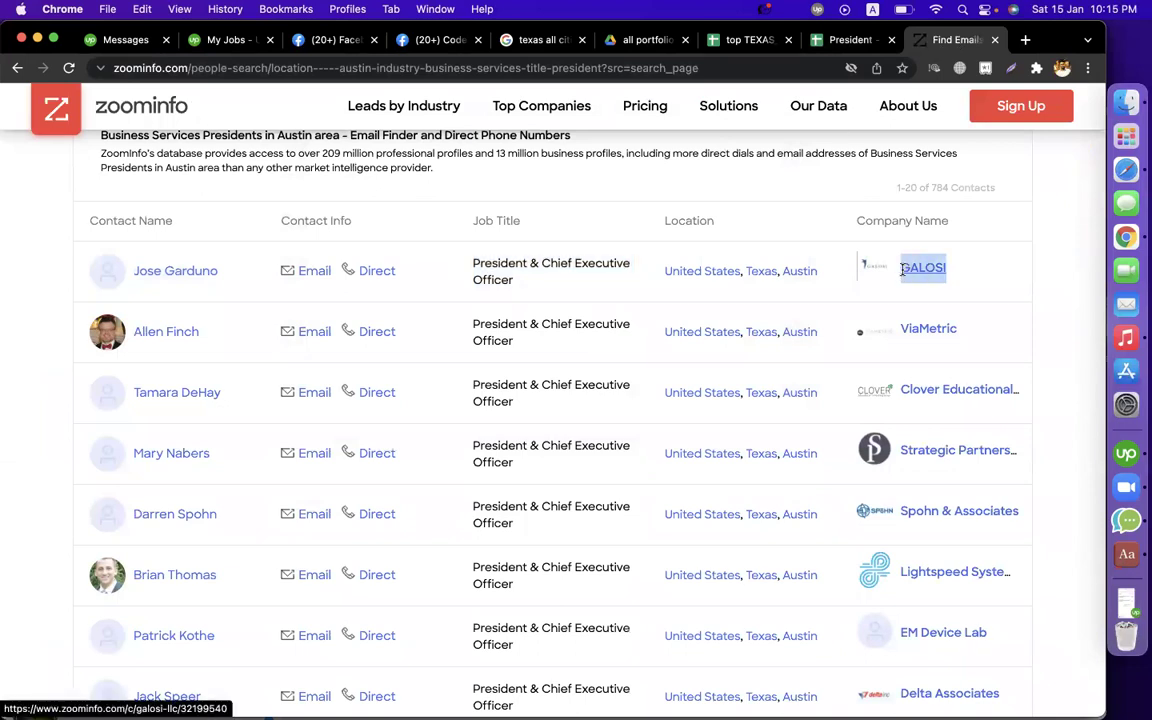
click(850, 40)
double_click(430, 229)
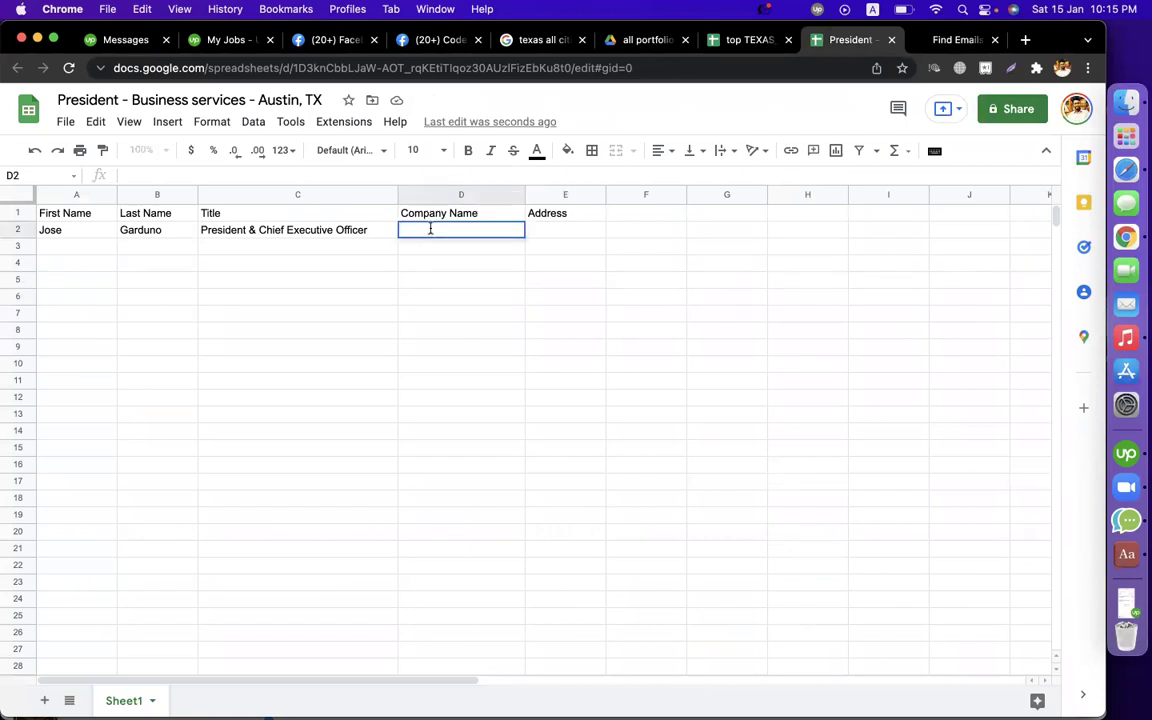
key(super+v)
click(568, 314)
Step: Copy the first contact's location, United States, Texas, Austin, from ZoomInfo into the Address cell E2
click(566, 230)
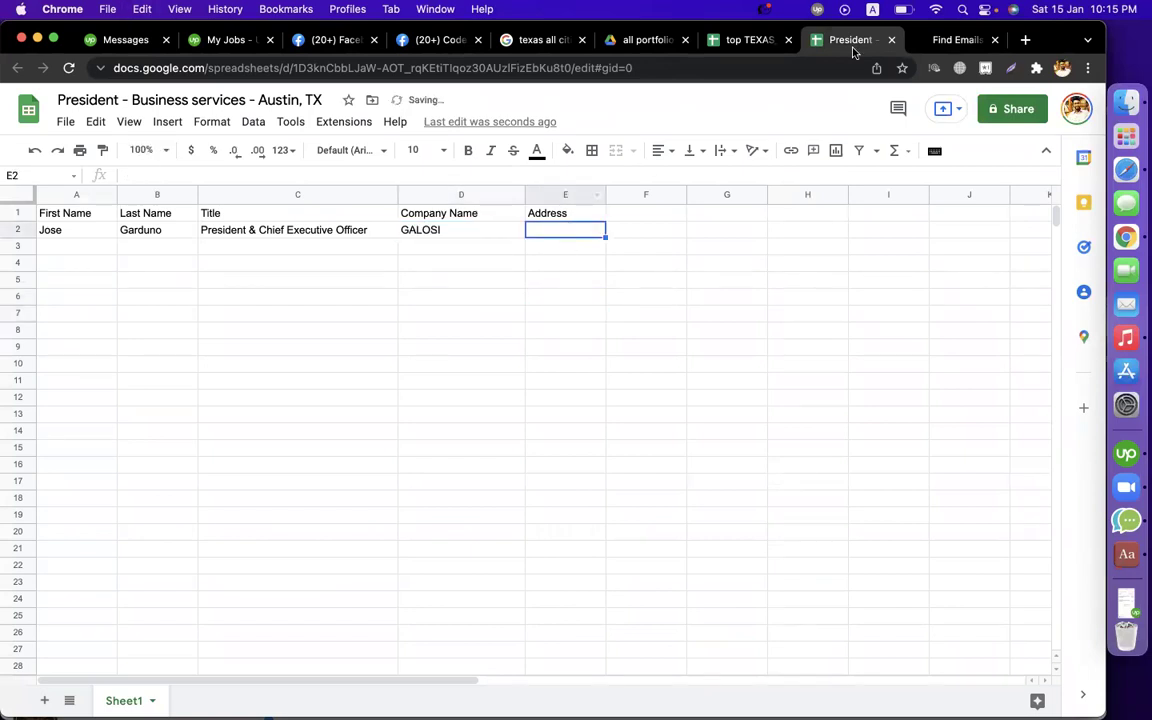
click(955, 40)
drag(820, 272, 665, 274)
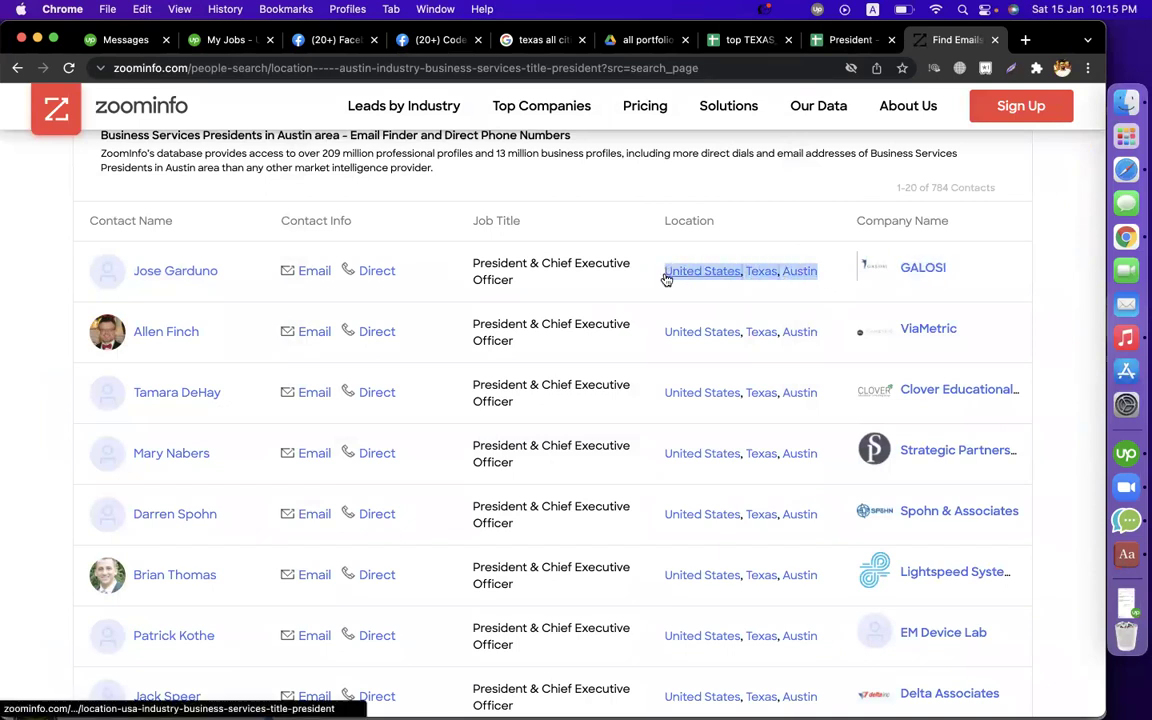
click(850, 40)
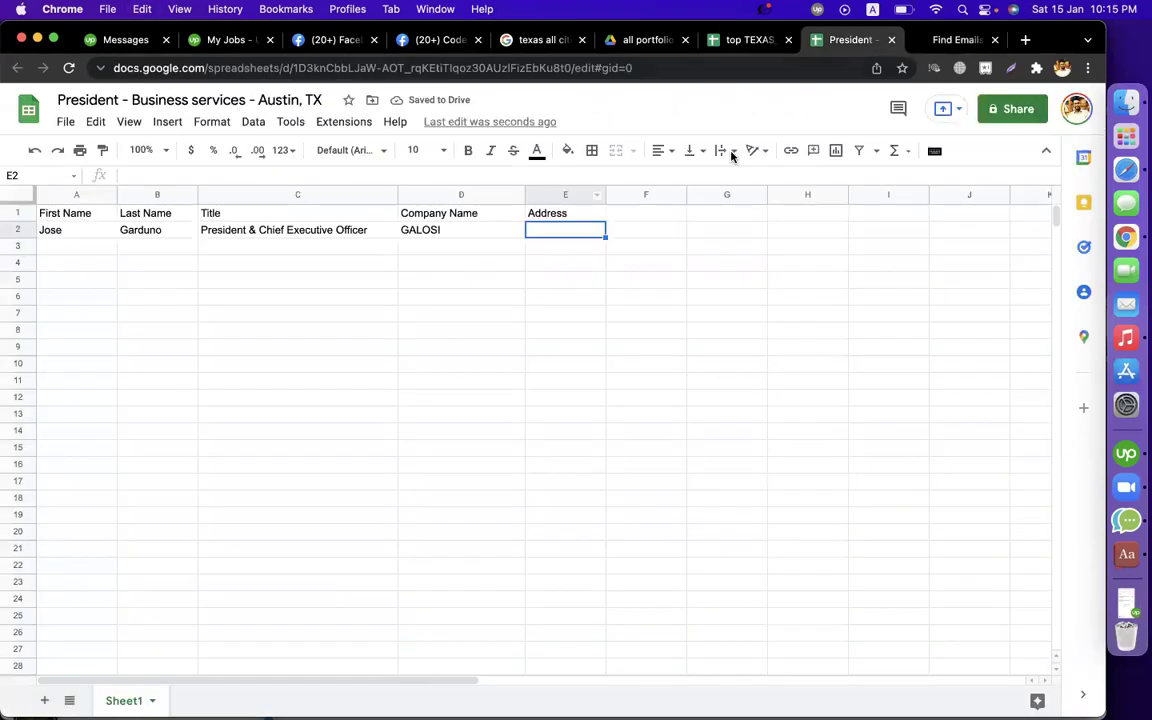
double_click(560, 232)
key(super+v)
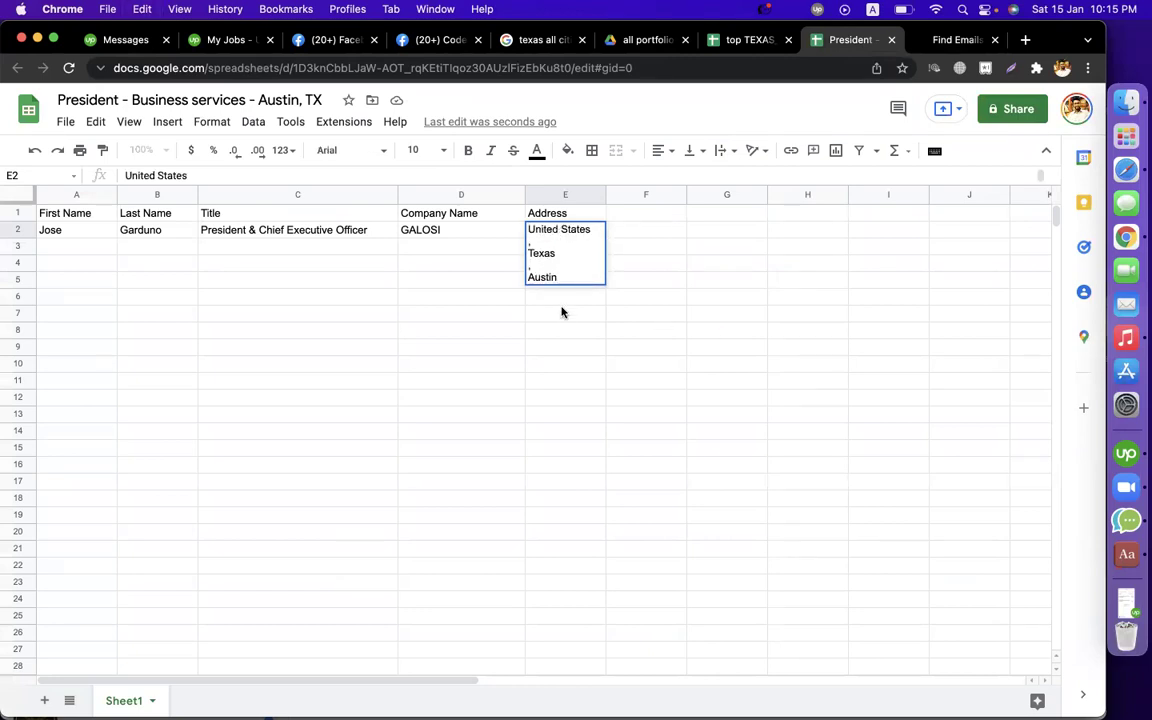
Step: Remove the line breaks around Texas and Austin in E2 so they read ", Texas, Austin" on one line
key(BackSpace)
key(BackSpace)
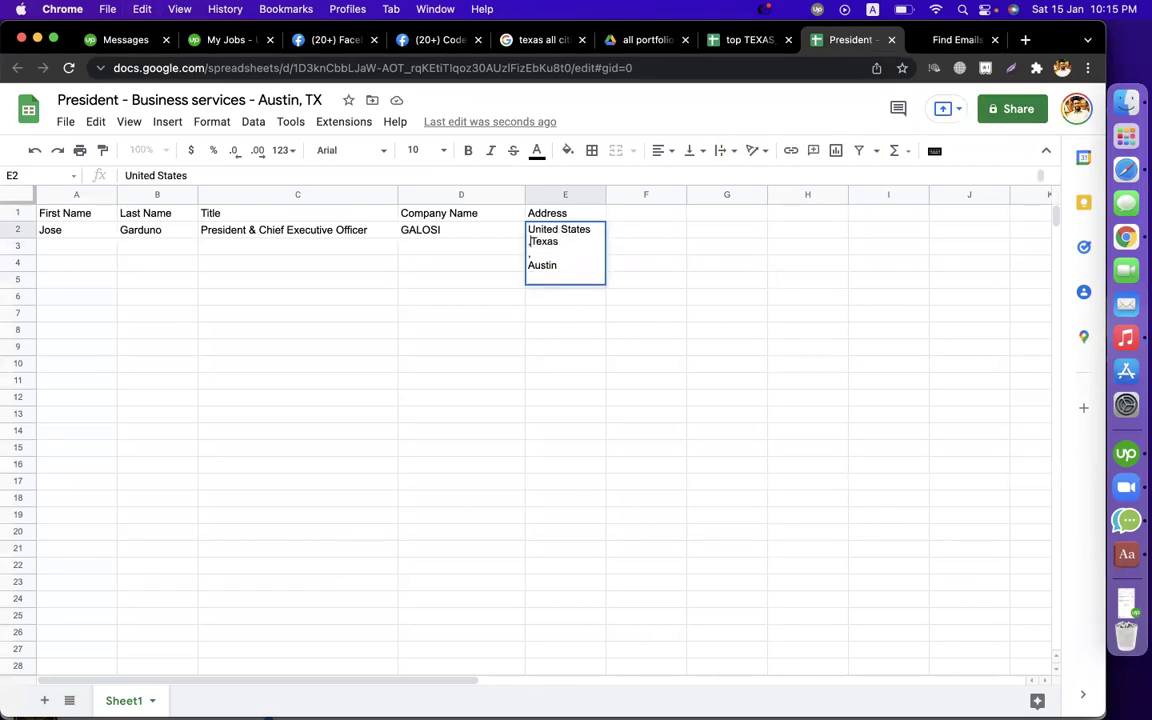
key(BackSpace)
text(,)
key(BackSpace)
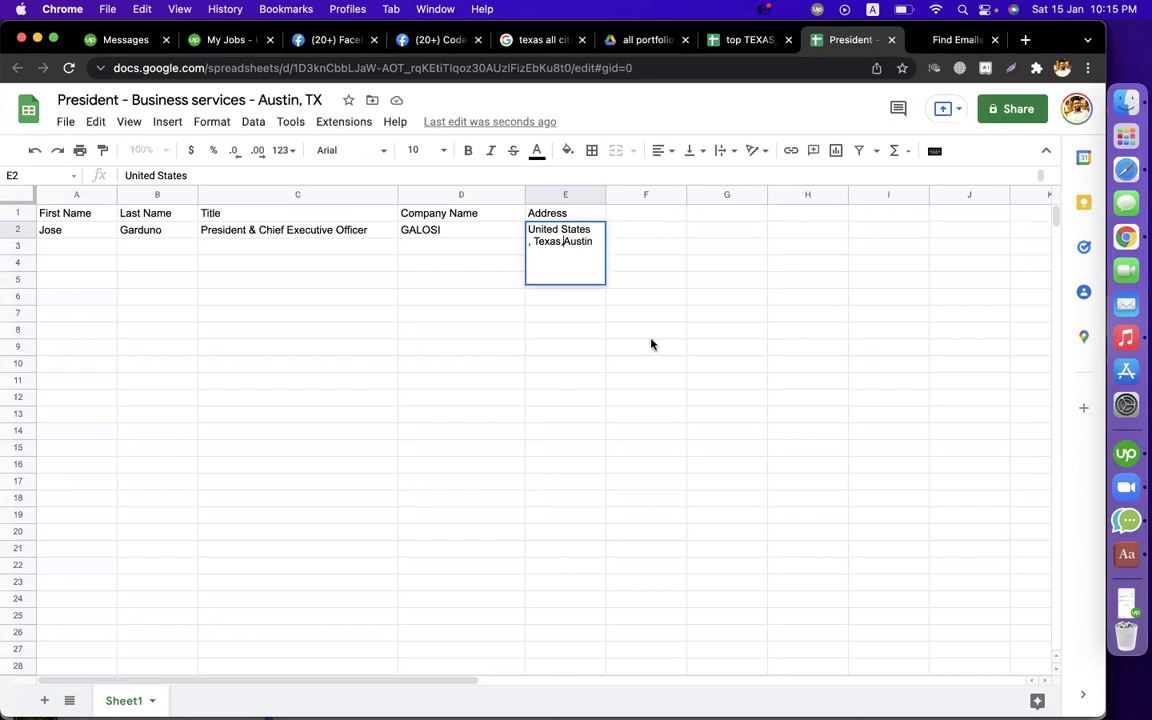
click(660, 378)
double_click(575, 240)
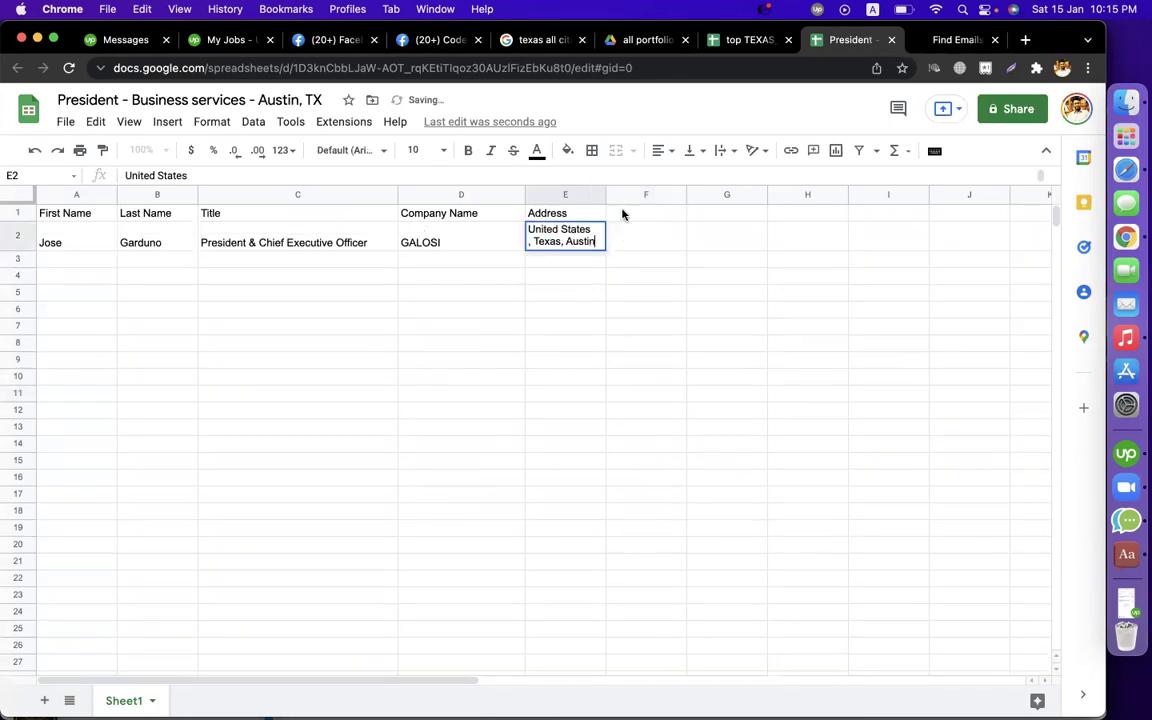
Step: Join the address in E2 into the single line "United States, Texas, Austin" and resize the Address column to fit
drag(606, 194, 742, 195)
click(687, 311)
double_click(618, 240)
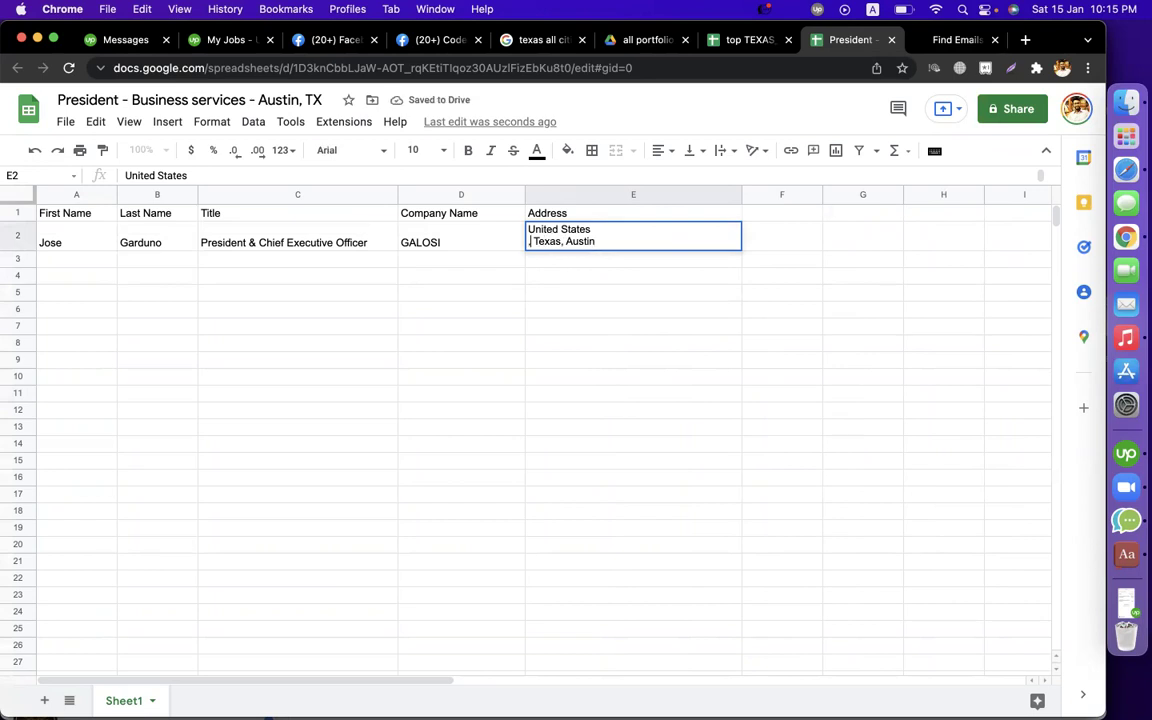
key(BackSpace)
click(792, 359)
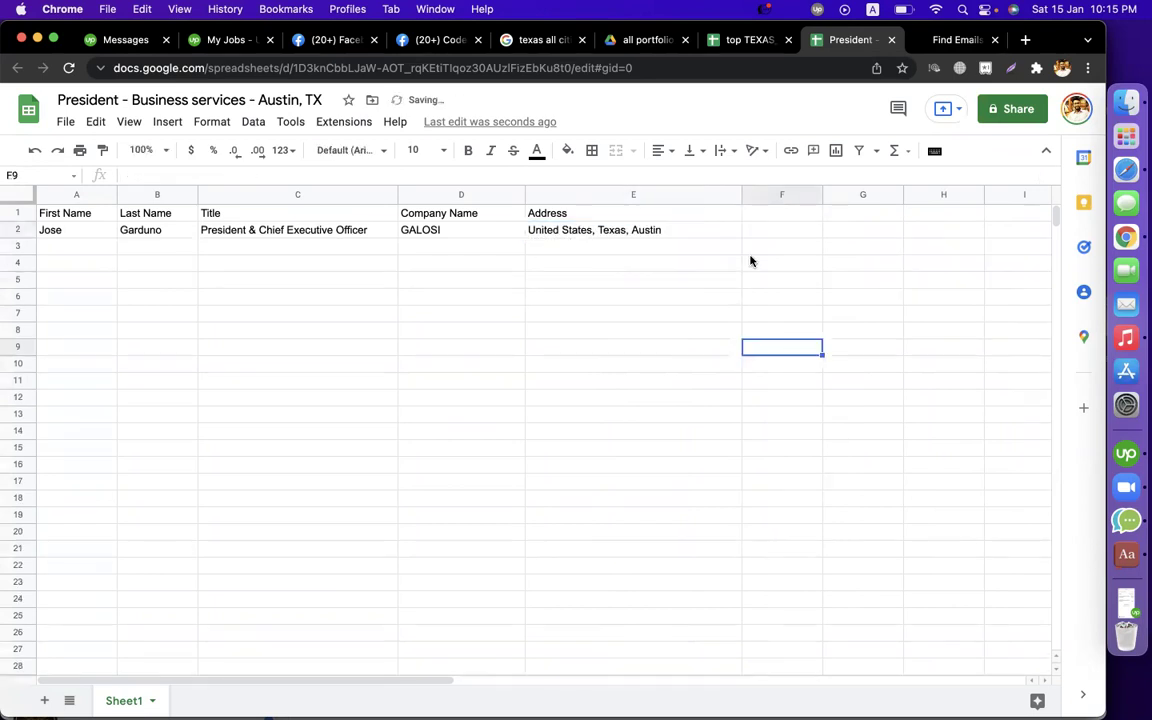
drag(731, 197, 691, 197)
click(728, 231)
drag(771, 197, 868, 197)
Step: Open the GALOSI company profile from the ZoomInfo contact list in a new browser tab
click(957, 42)
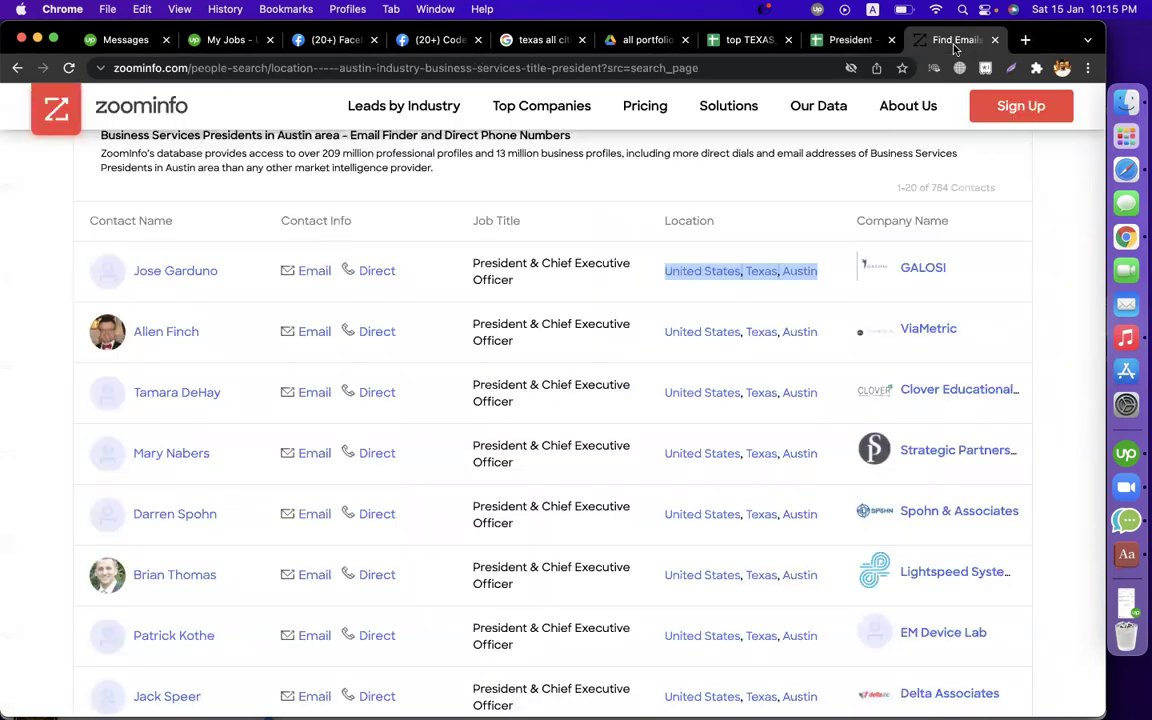
click(1056, 203)
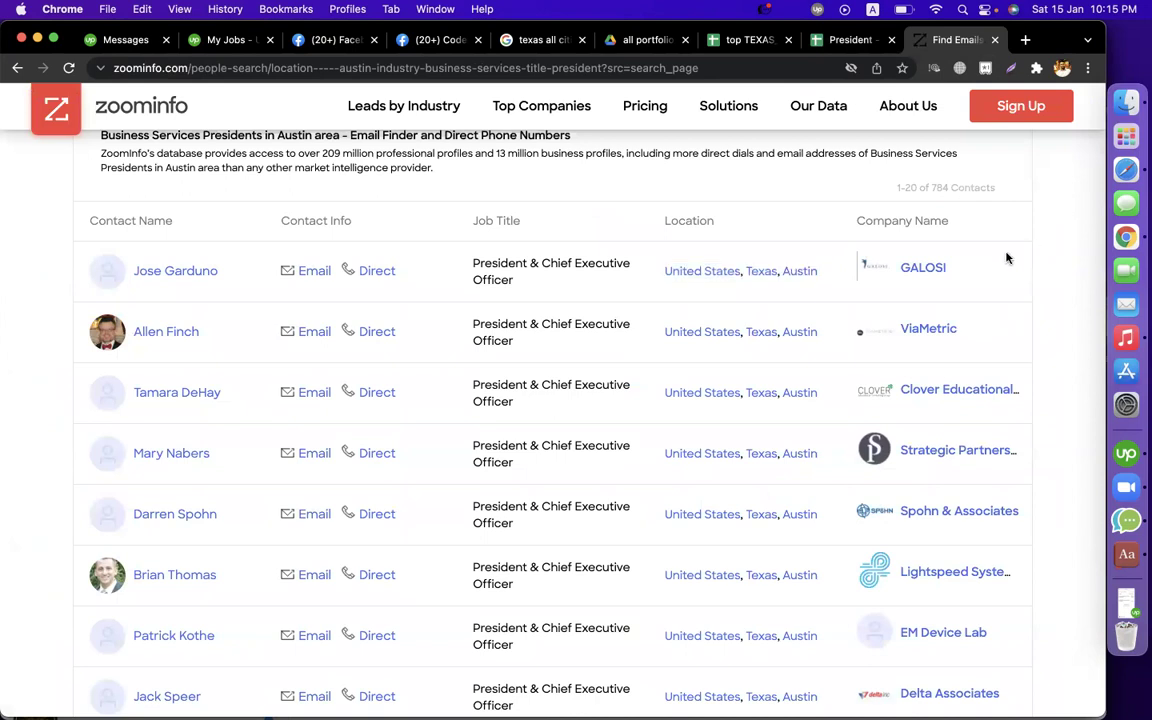
right_click(922, 268)
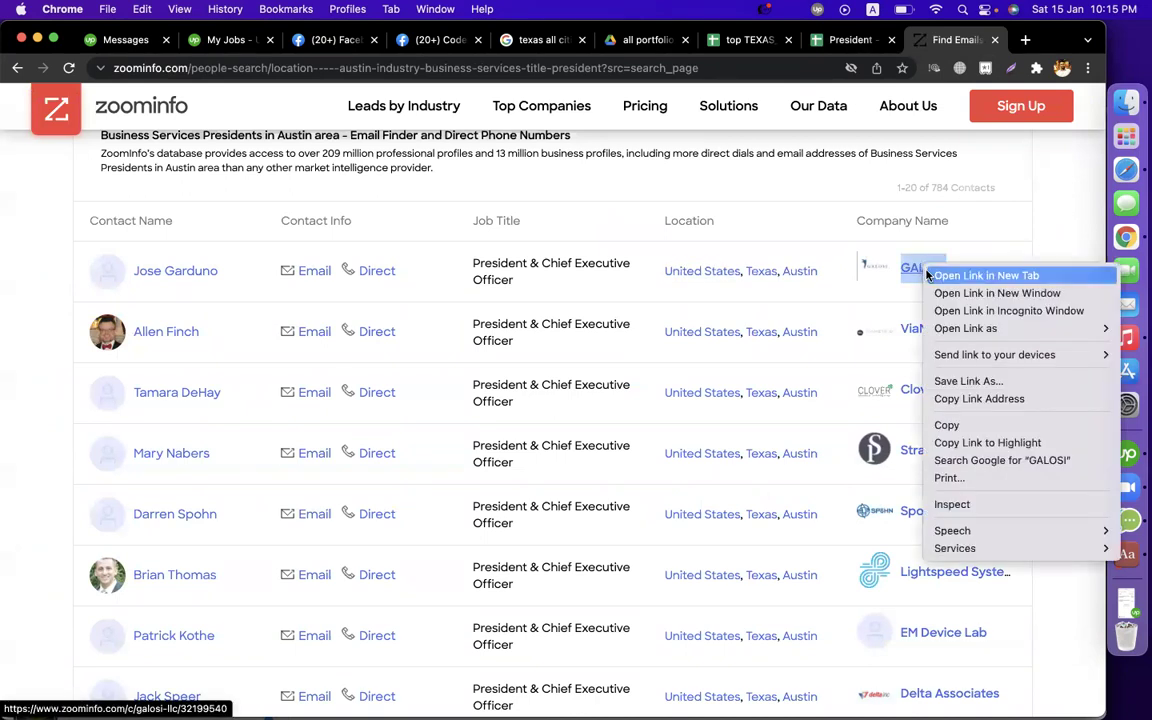
click(960, 275)
click(968, 40)
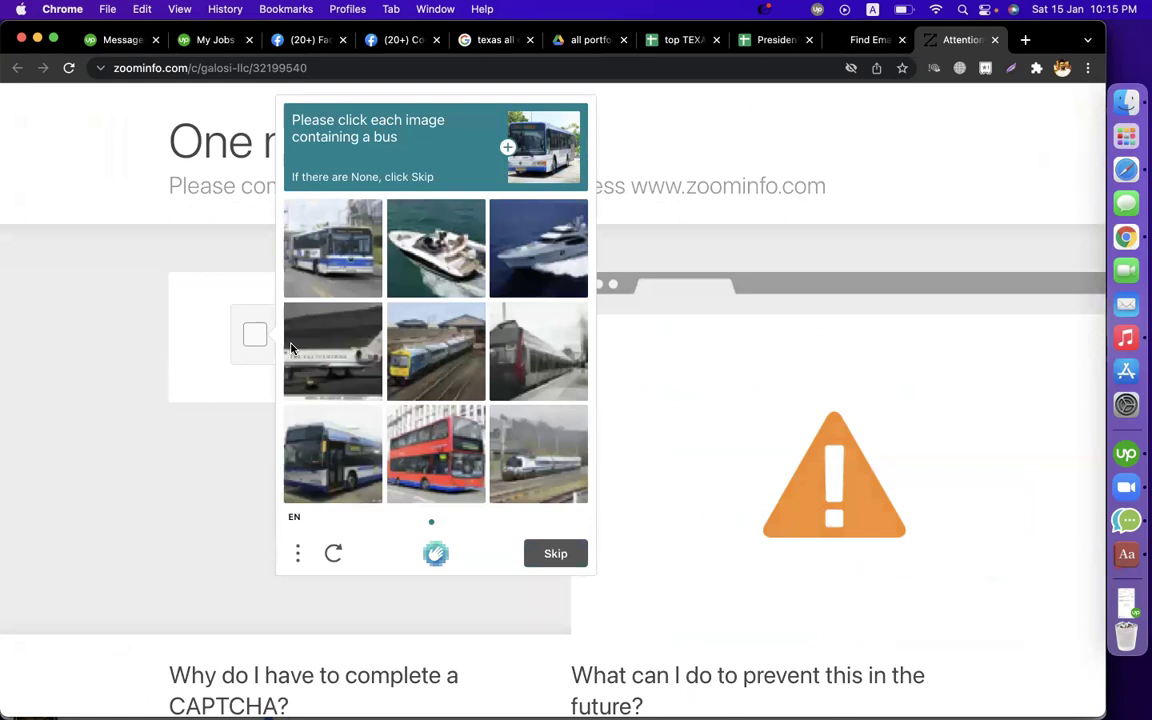
Step: Complete the ZoomInfo security check by selecting every image that contains a bus and verifying
click(334, 283)
click(323, 460)
click(427, 457)
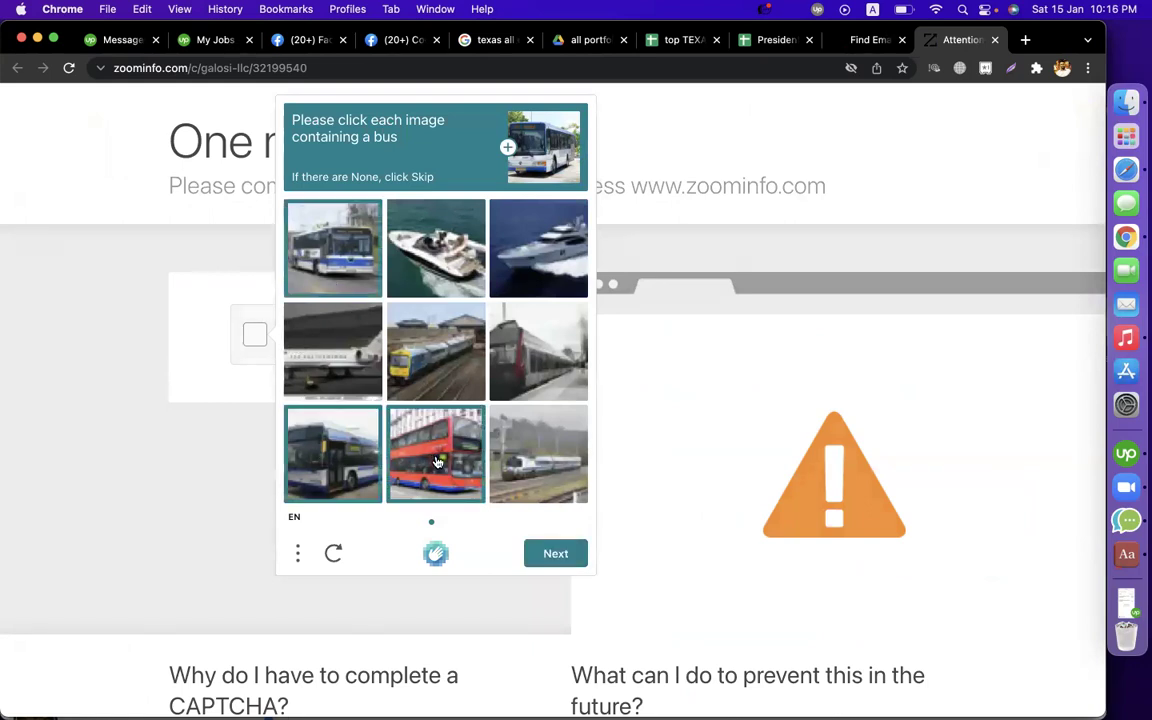
click(553, 556)
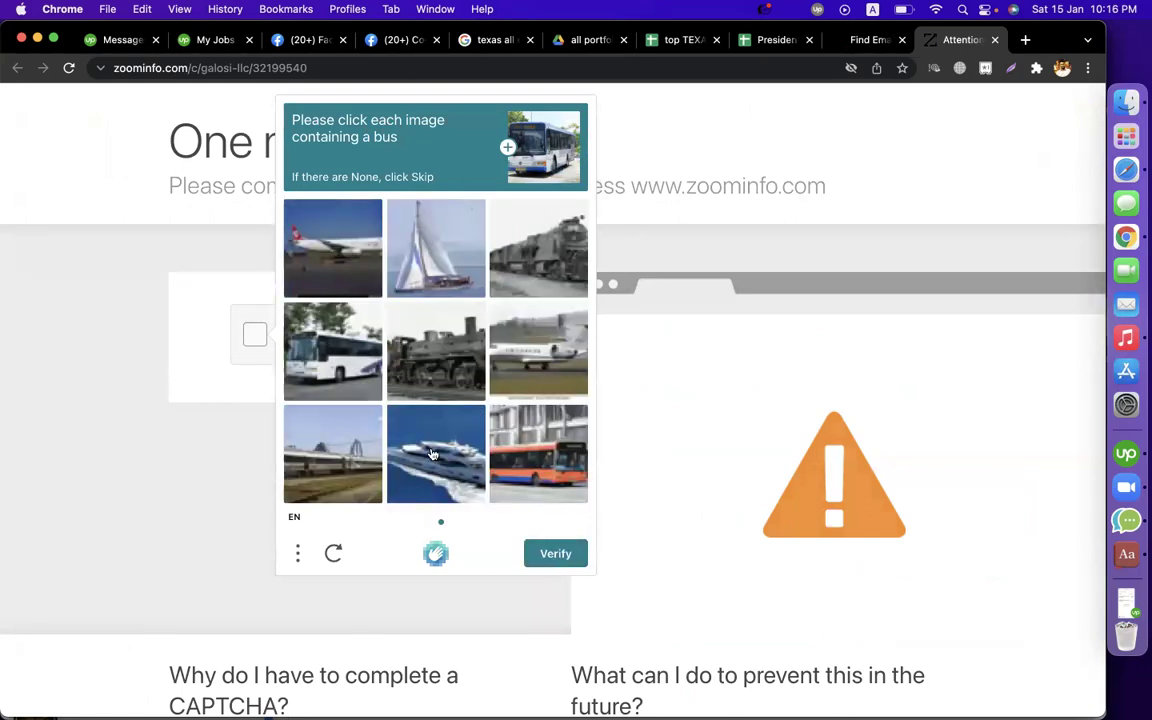
click(490, 412)
click(353, 353)
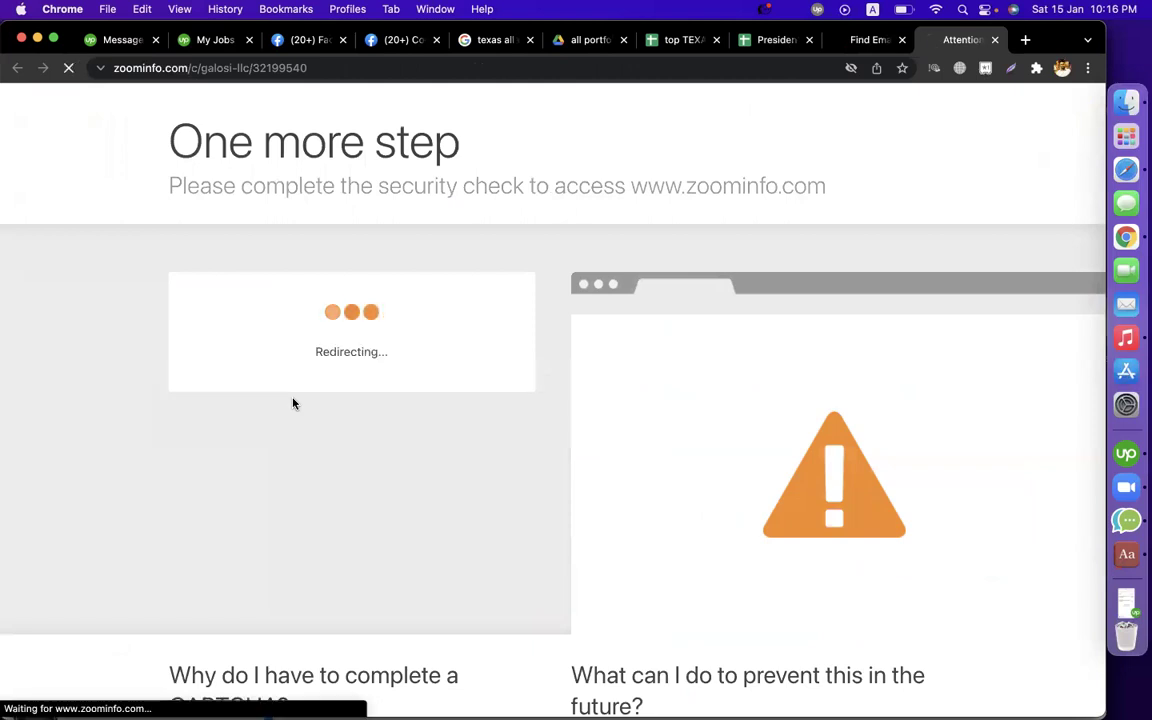
Step: Replace the address in E2 of the spreadsheet with the full headquarters address copied from GALOSI's ZoomInfo profile
scroll(300, 405, down, 3)
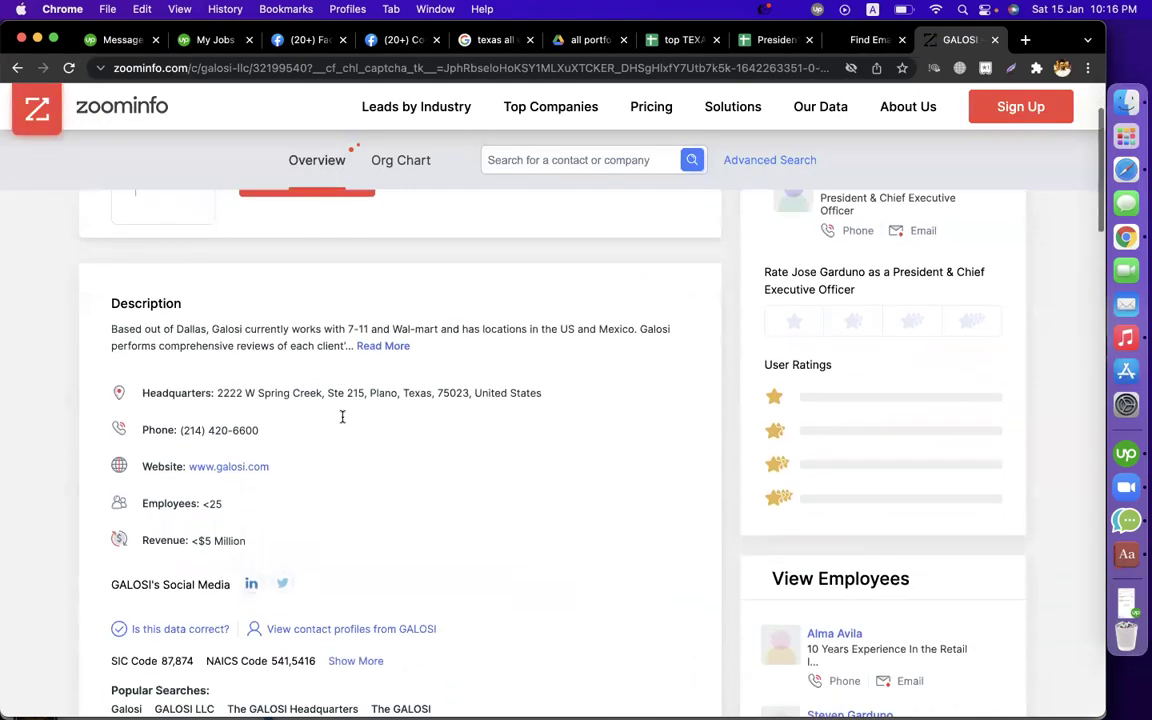
drag(217, 365, 617, 368)
key(super+c)
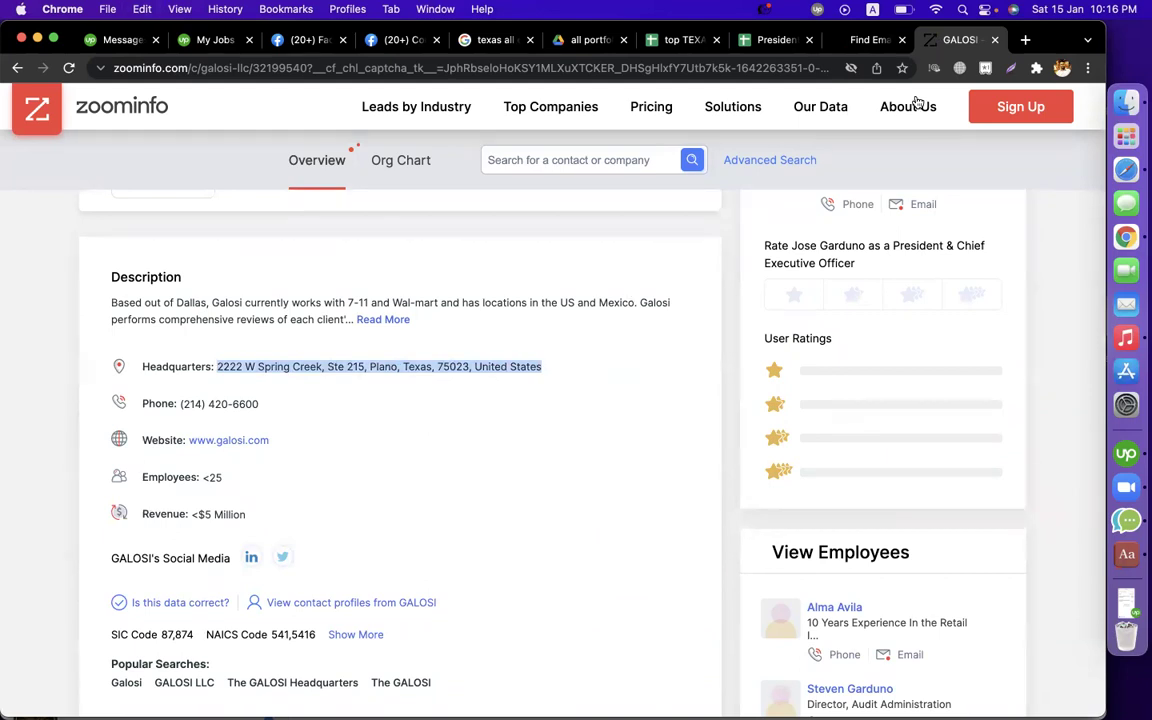
click(868, 40)
click(770, 40)
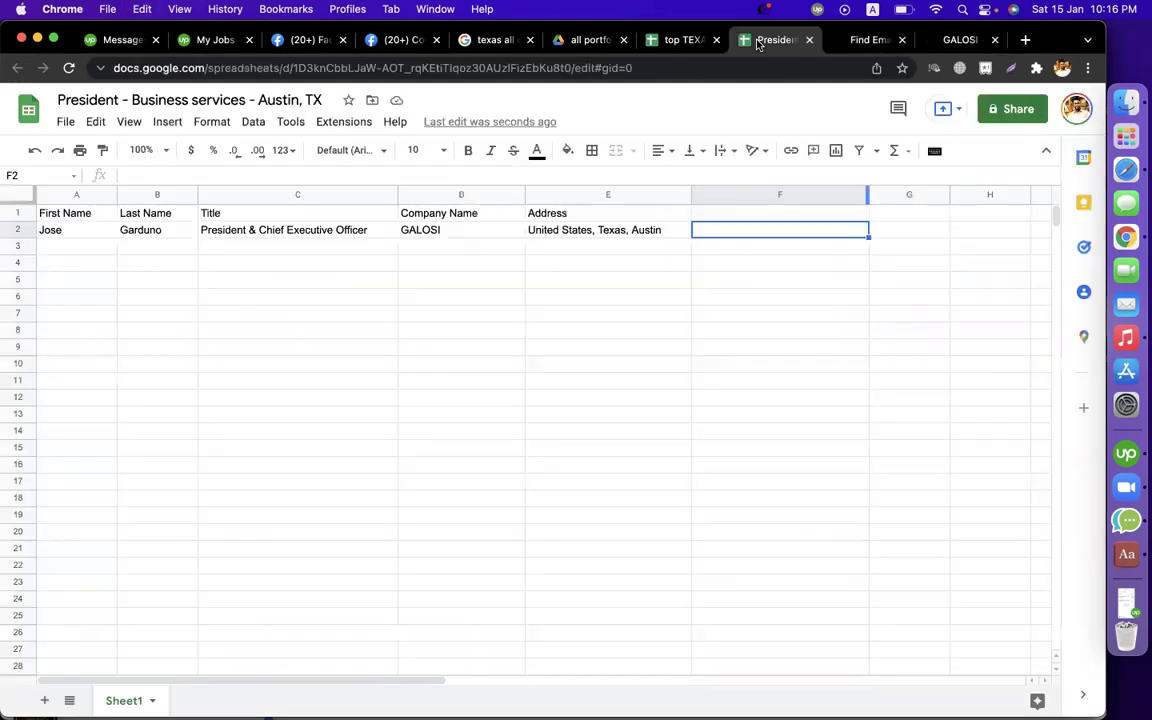
click(613, 234)
double_click(643, 230)
key(super+a)
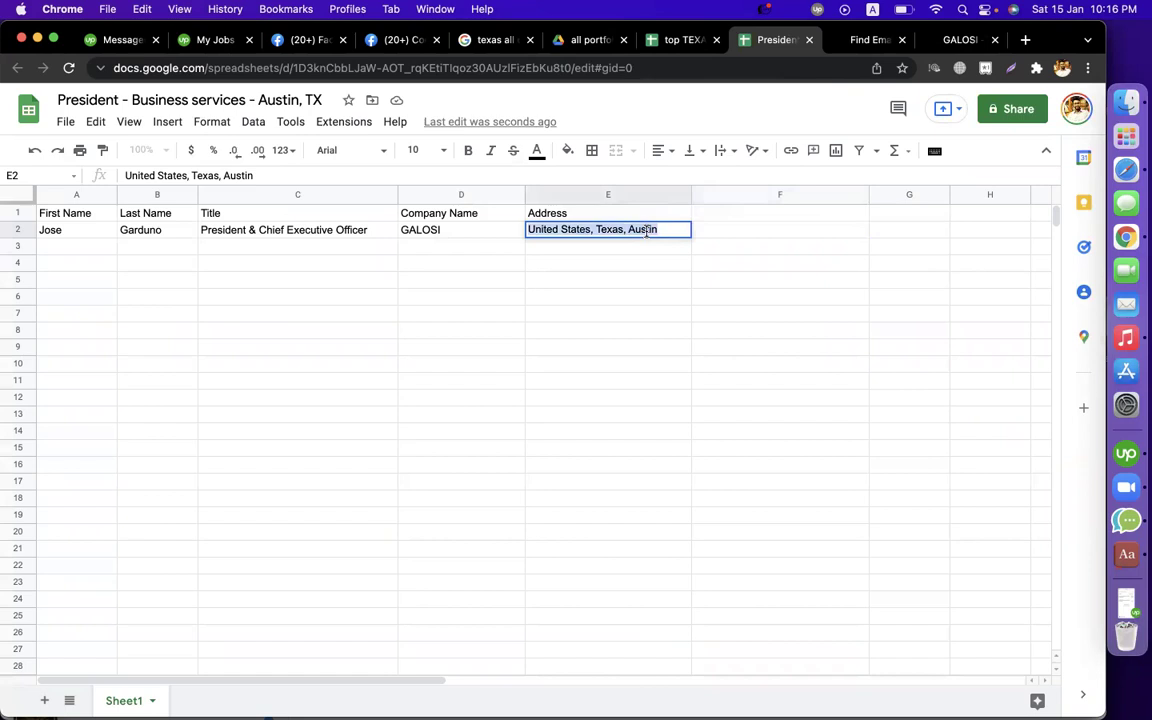
key(super+v)
click(754, 360)
click(627, 232)
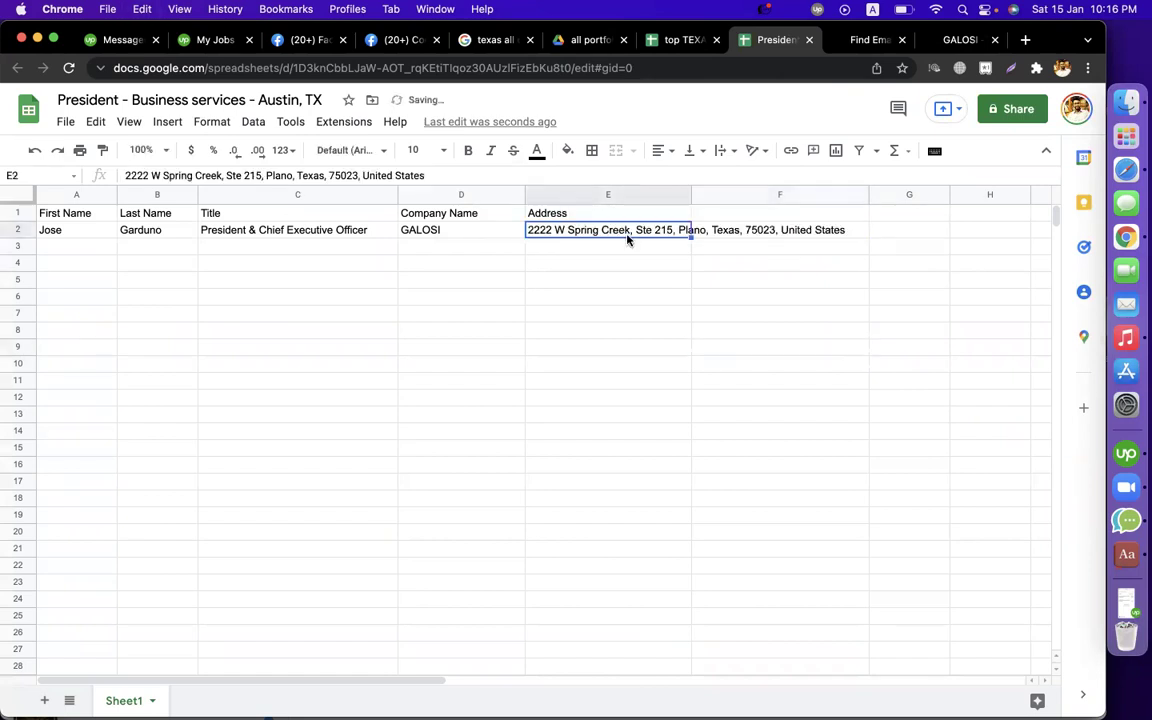
click(948, 42)
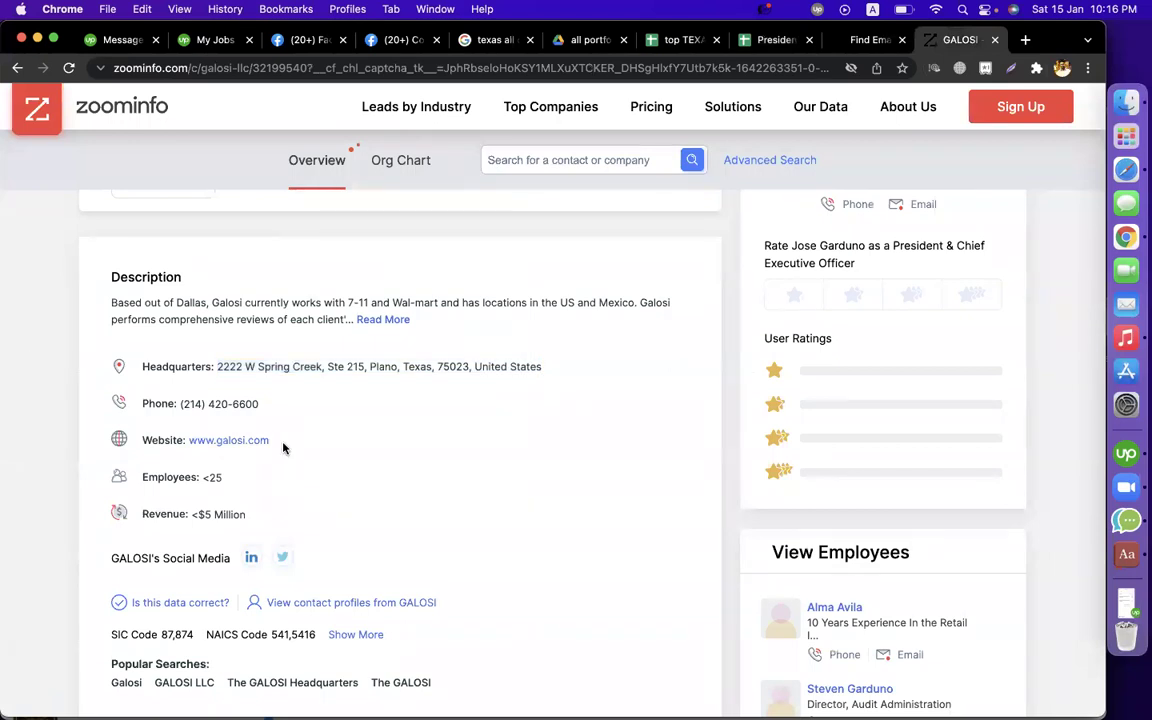
drag(272, 441, 193, 443)
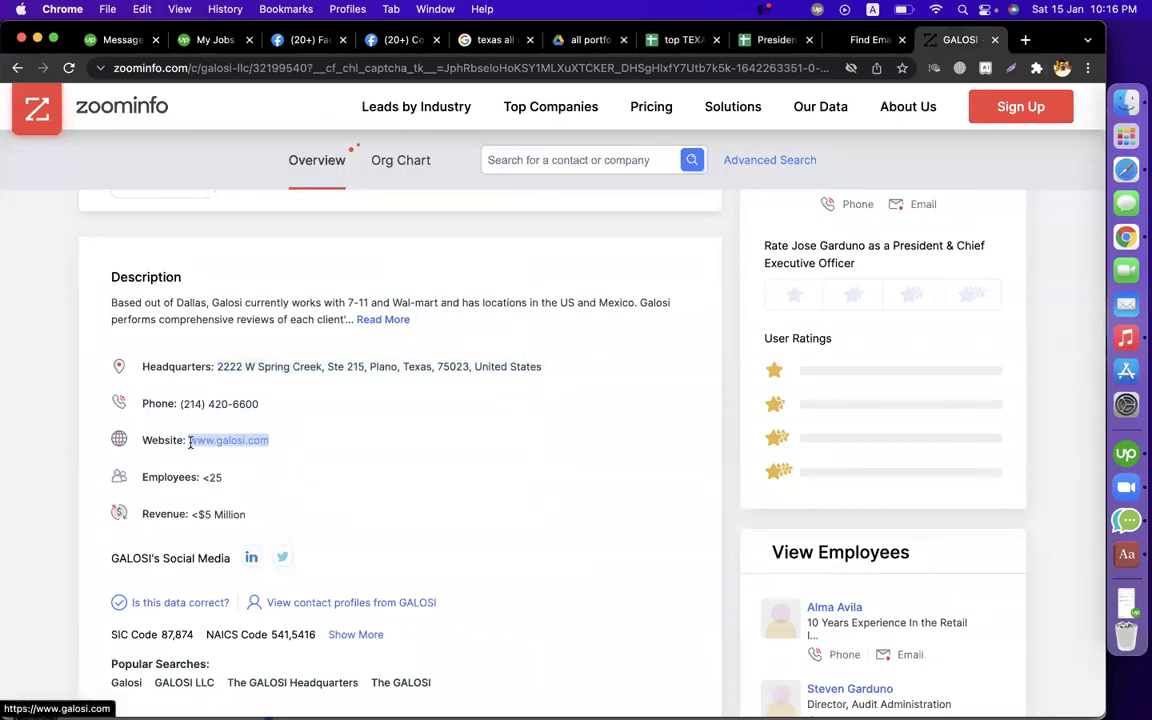
click(762, 40)
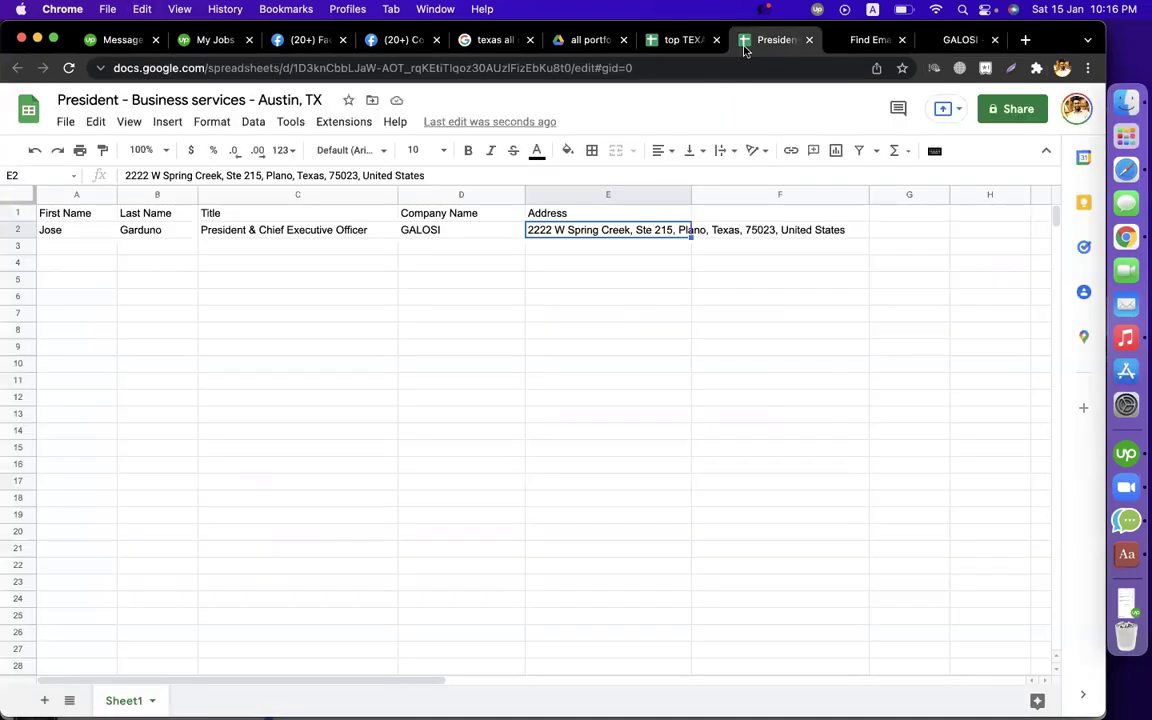
click(725, 213)
text(websi)
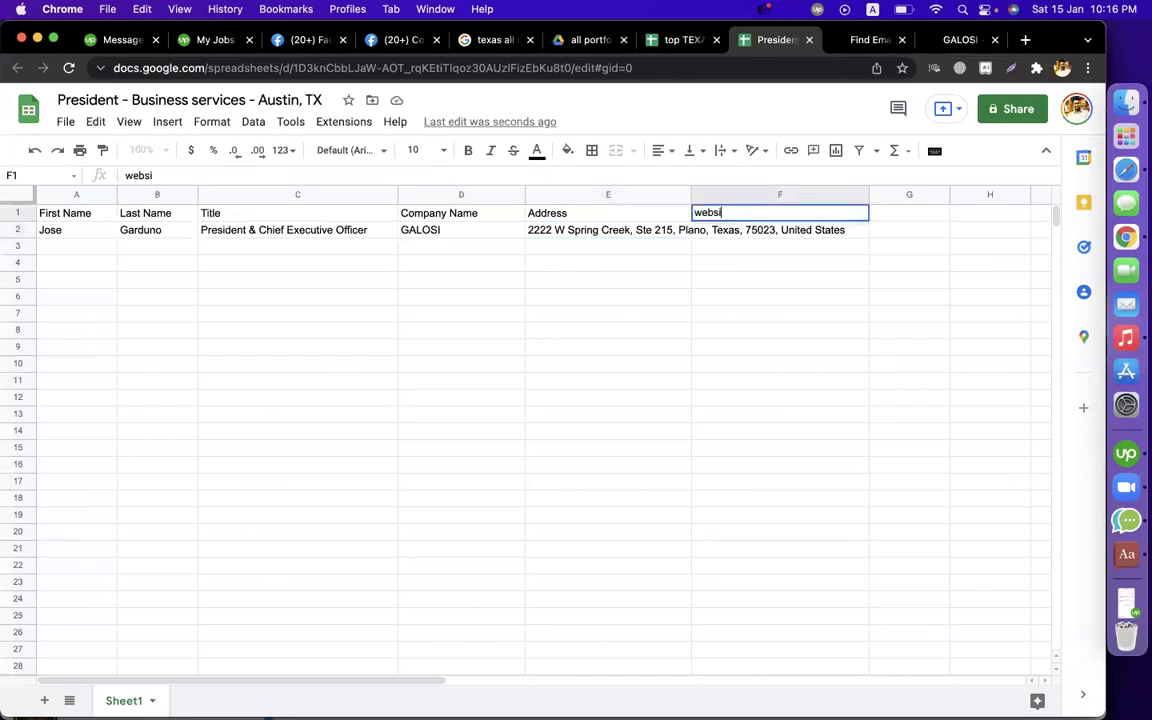
text(te)
key(Return)
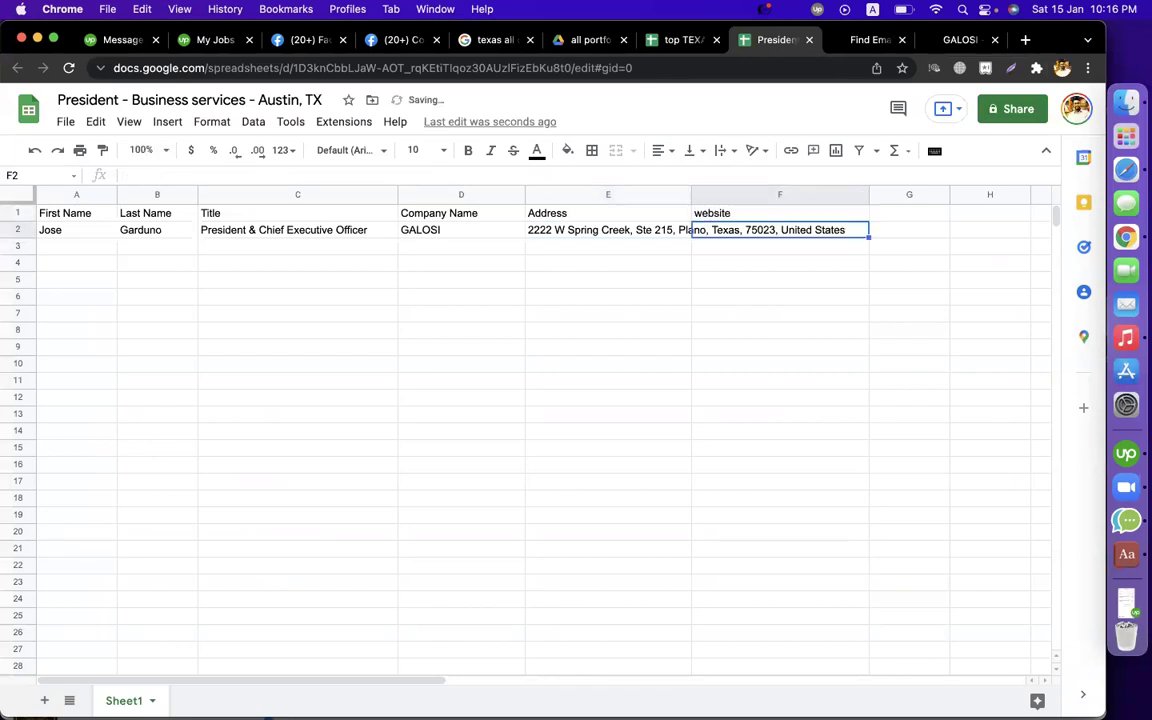
double_click(752, 230)
key(cmd+v)
click(784, 297)
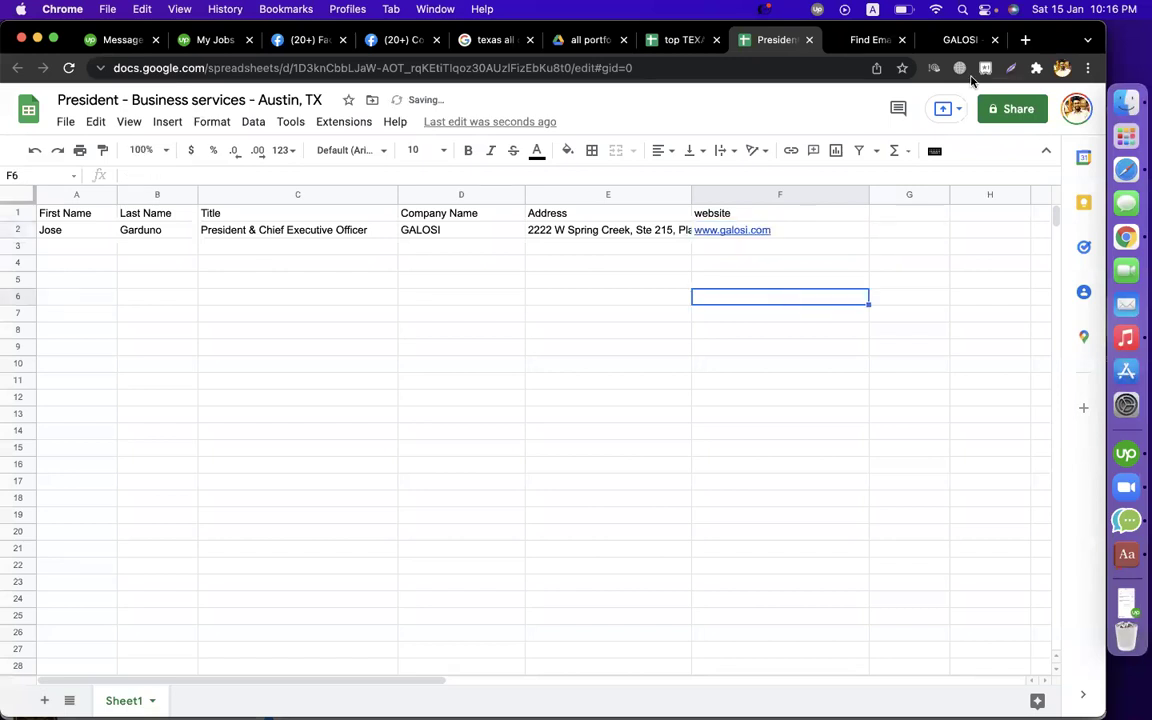
Step: Copy GALOSI's employee count, <25, from the ZoomInfo profile into G2 of the spreadsheet
click(957, 40)
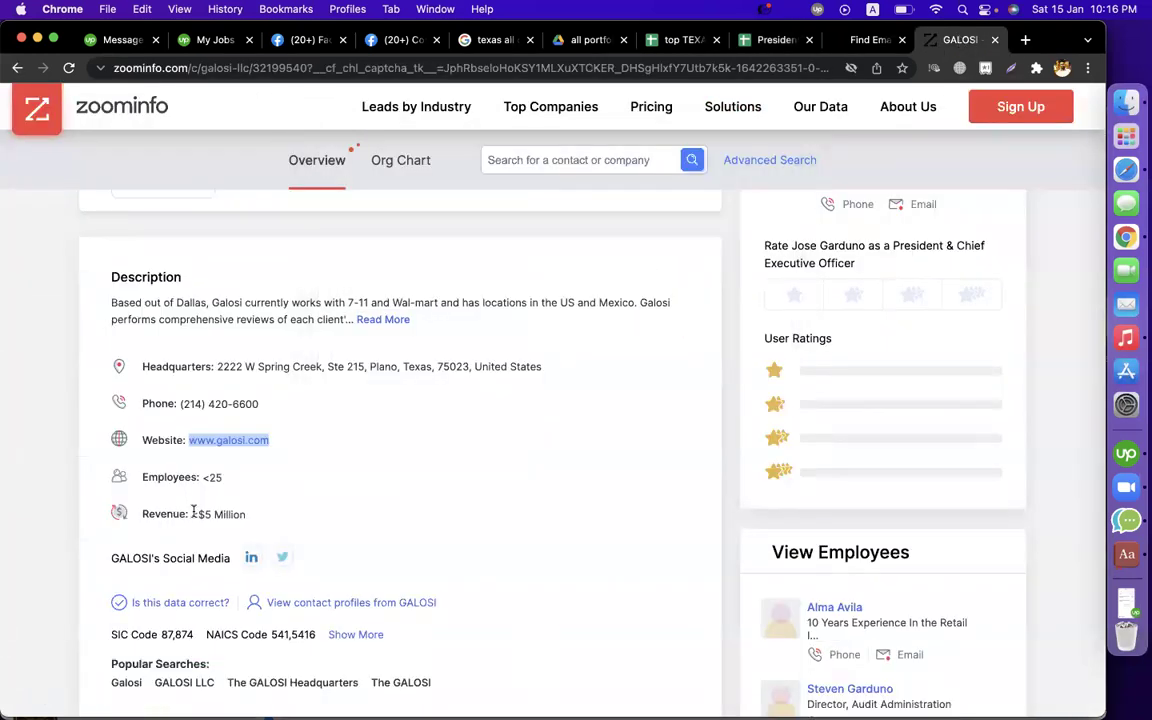
drag(230, 481, 205, 477)
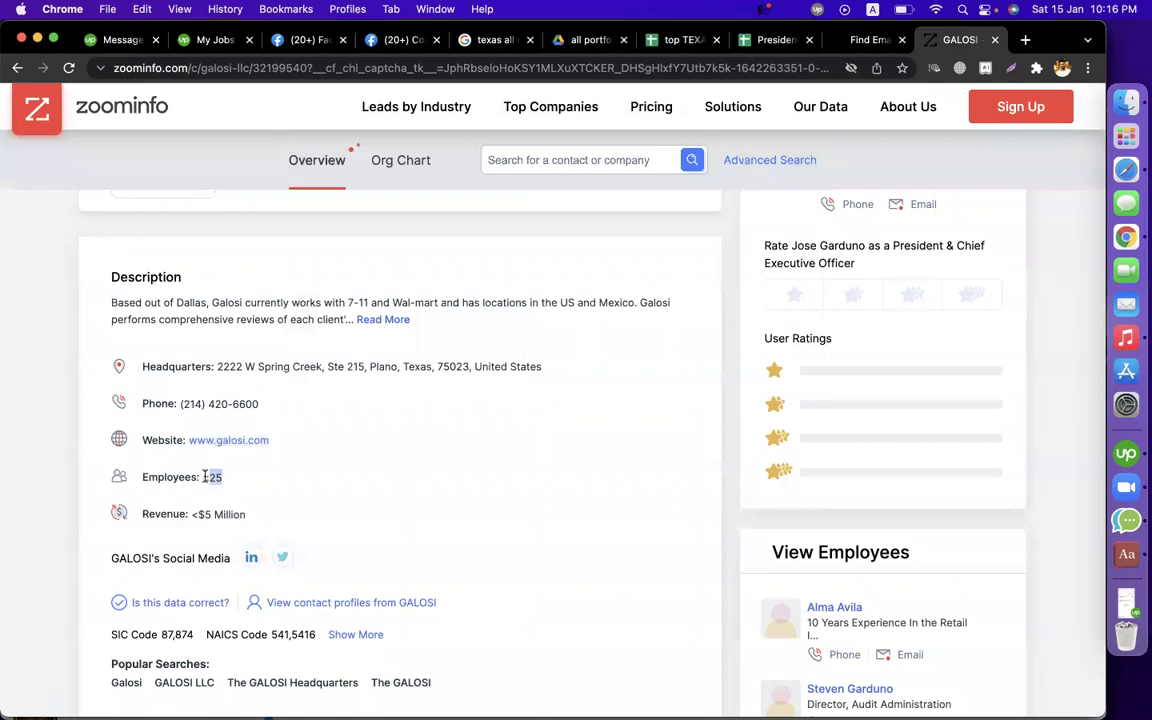
key(super+c)
click(765, 41)
click(909, 232)
double_click(909, 231)
click(892, 292)
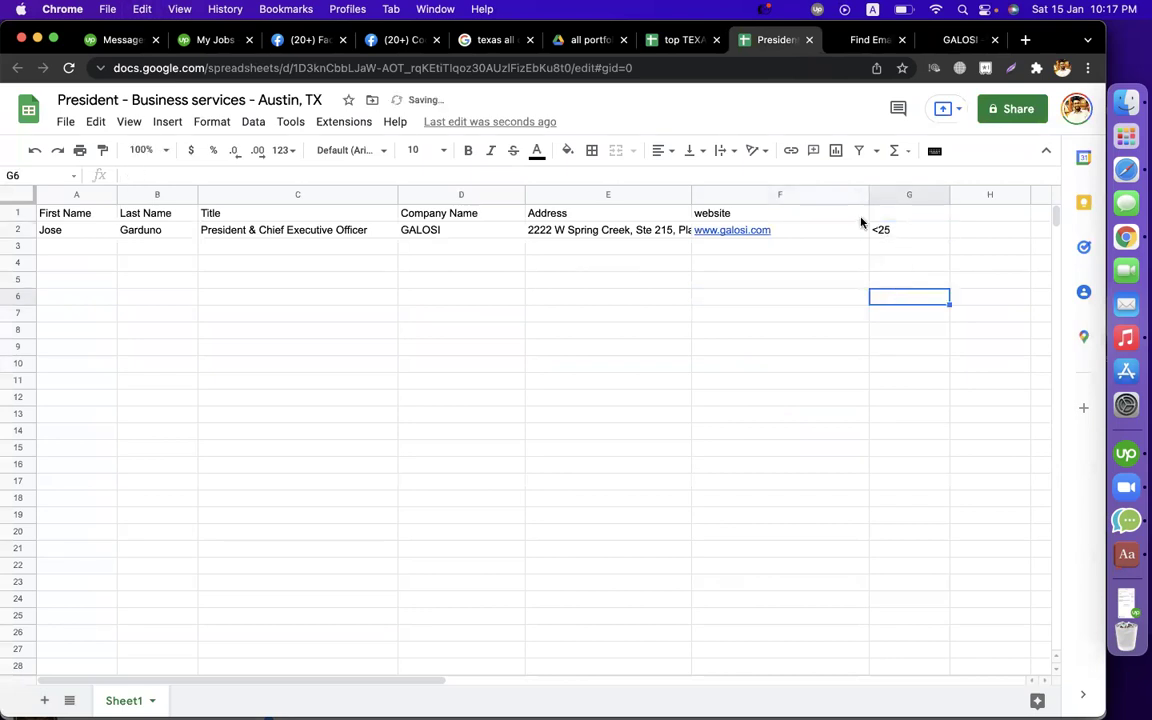
Step: Label G1 "Employee number", narrowing the website column and widening column G to fit its header
drag(868, 191, 791, 192)
click(813, 217)
text(Emploty)
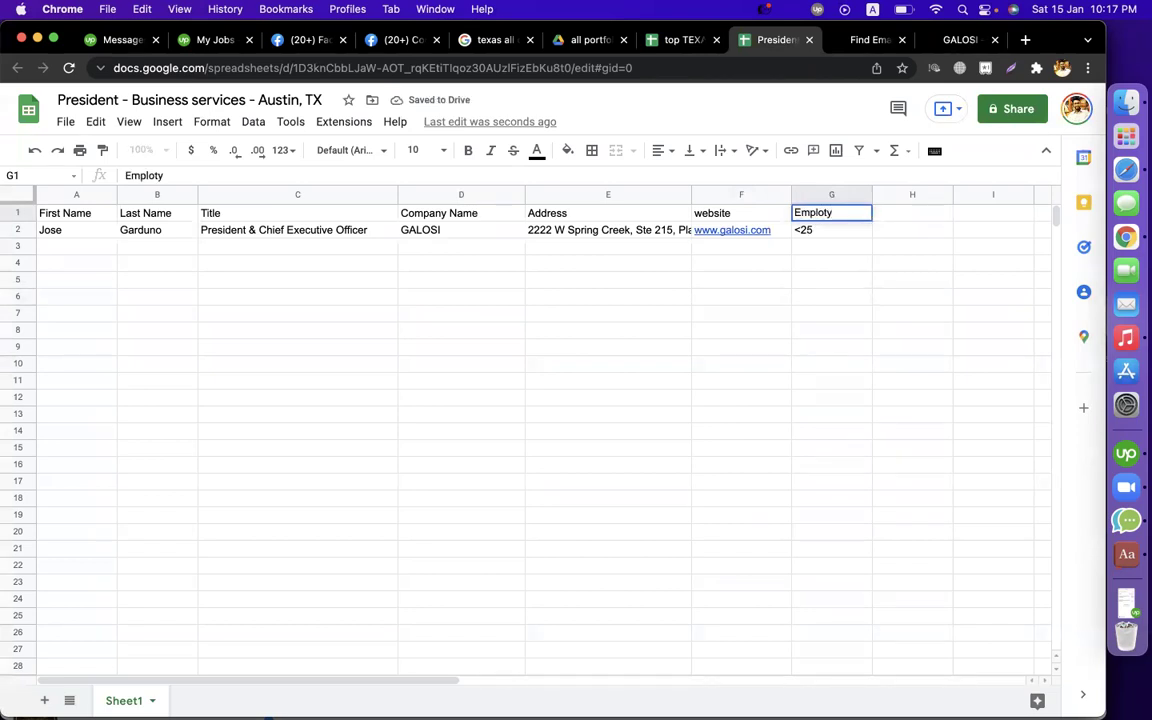
text(yee number)
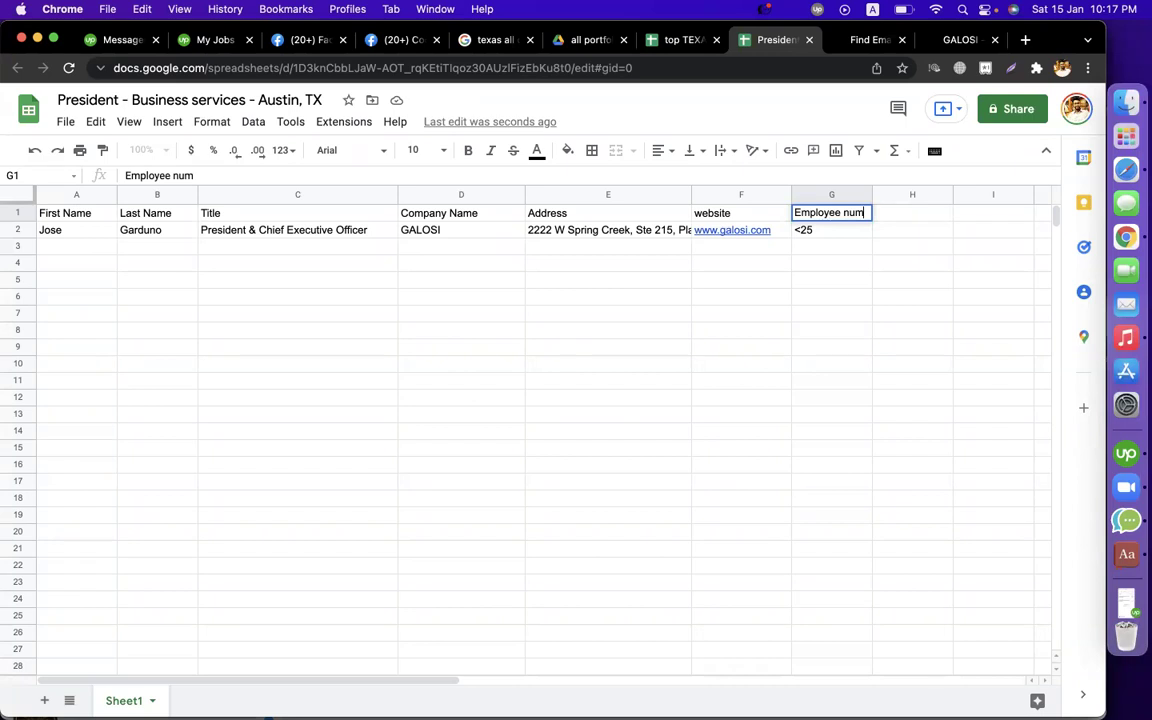
click(882, 298)
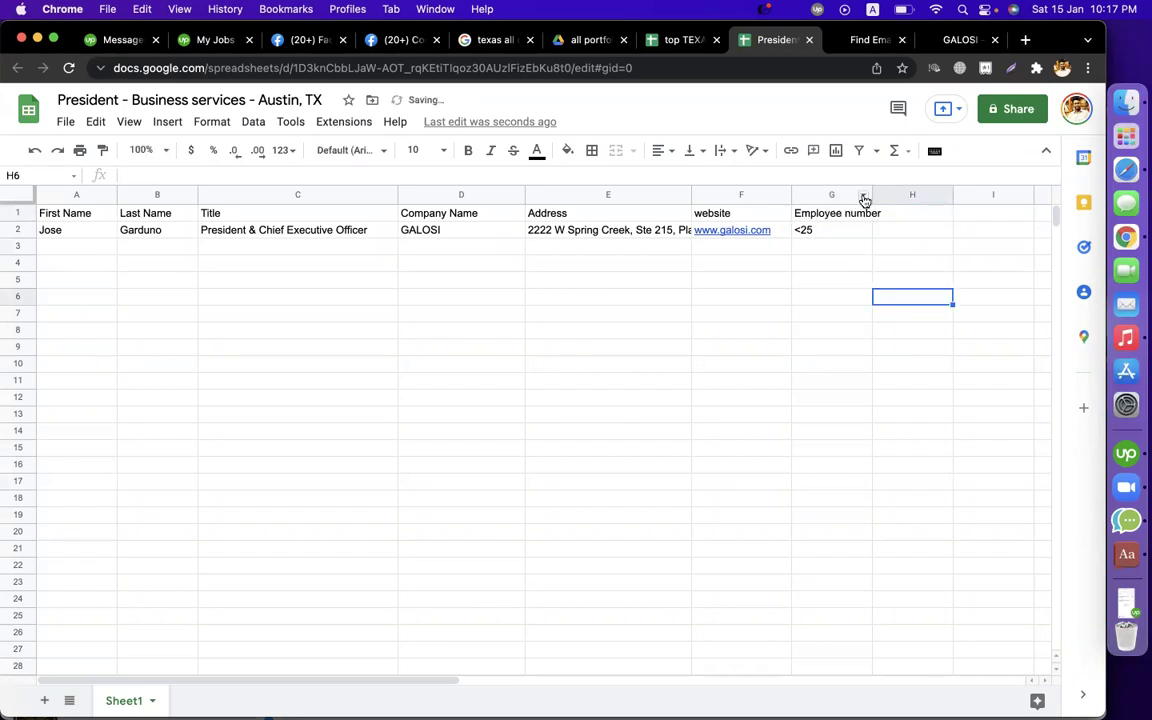
drag(871, 194, 893, 196)
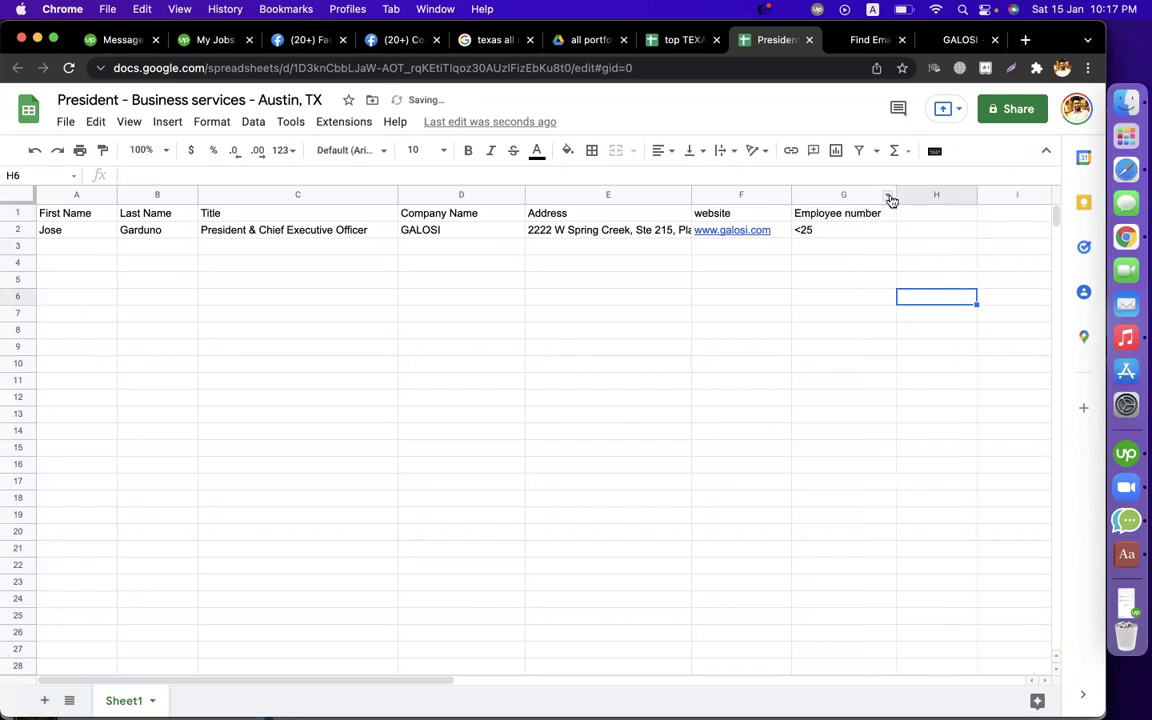
Step: Add a "Revenue" header in H1 and copy GALOSI's revenue, <$5 Million, from ZoomInfo into H2
click(962, 40)
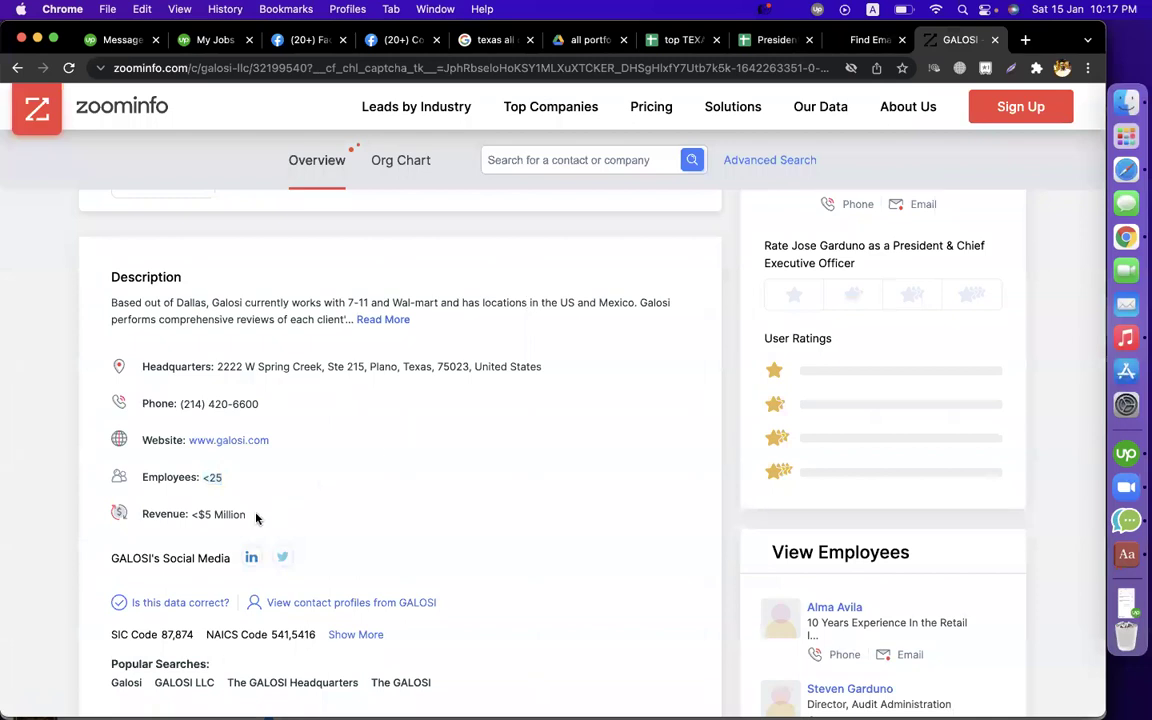
drag(256, 516, 204, 514)
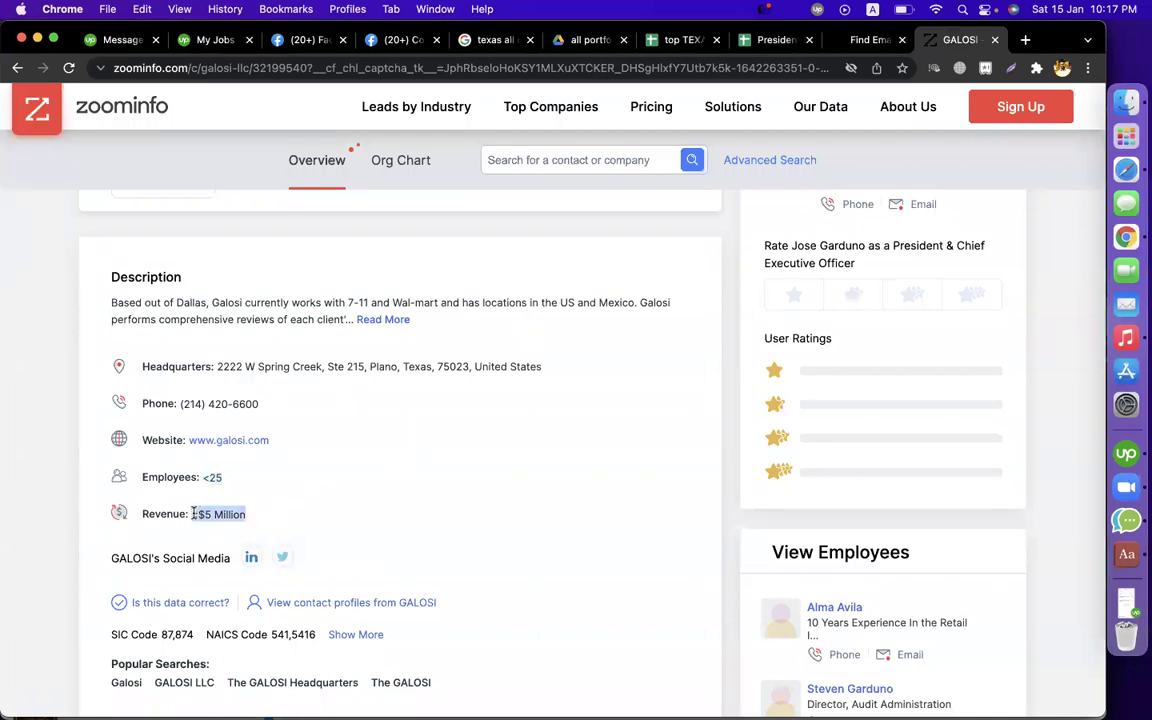
click(306, 509)
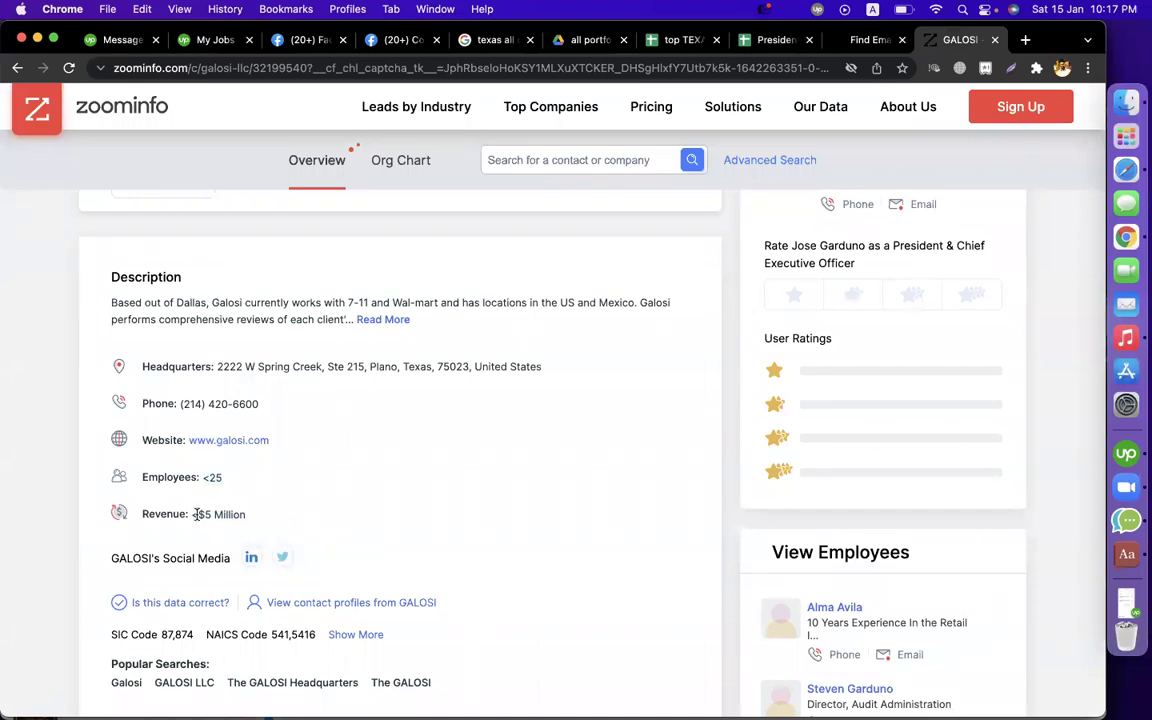
drag(192, 514, 281, 518)
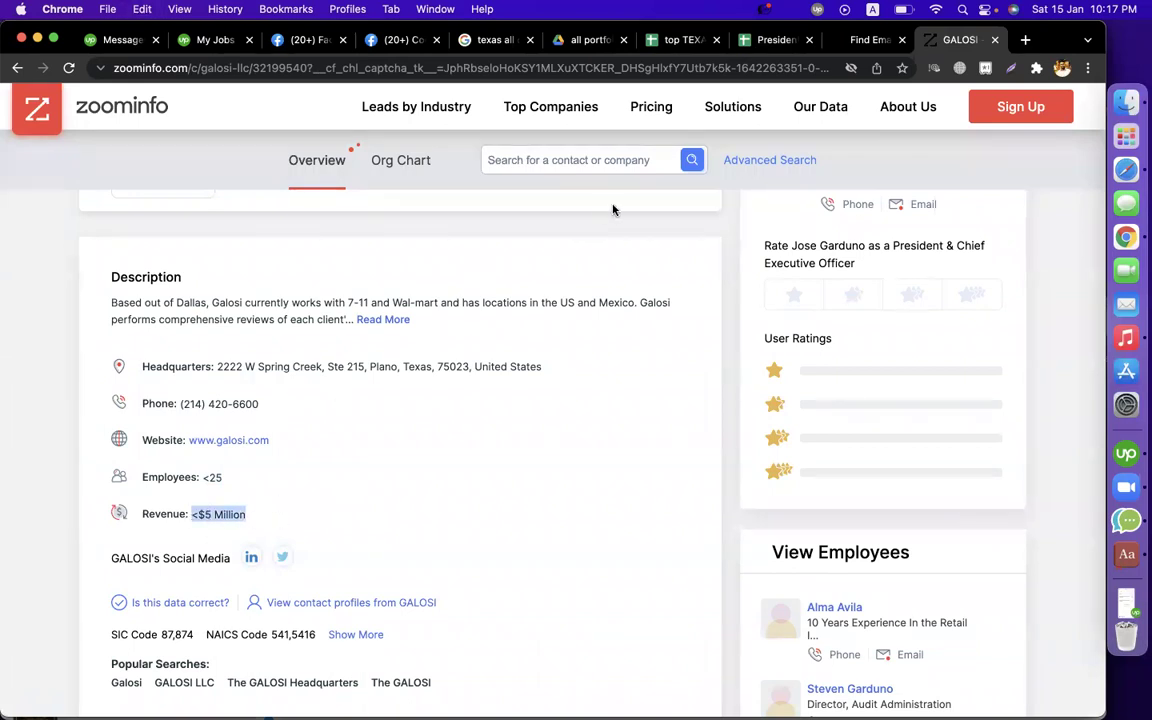
click(775, 40)
click(918, 214)
text(Revenue)
key(Return)
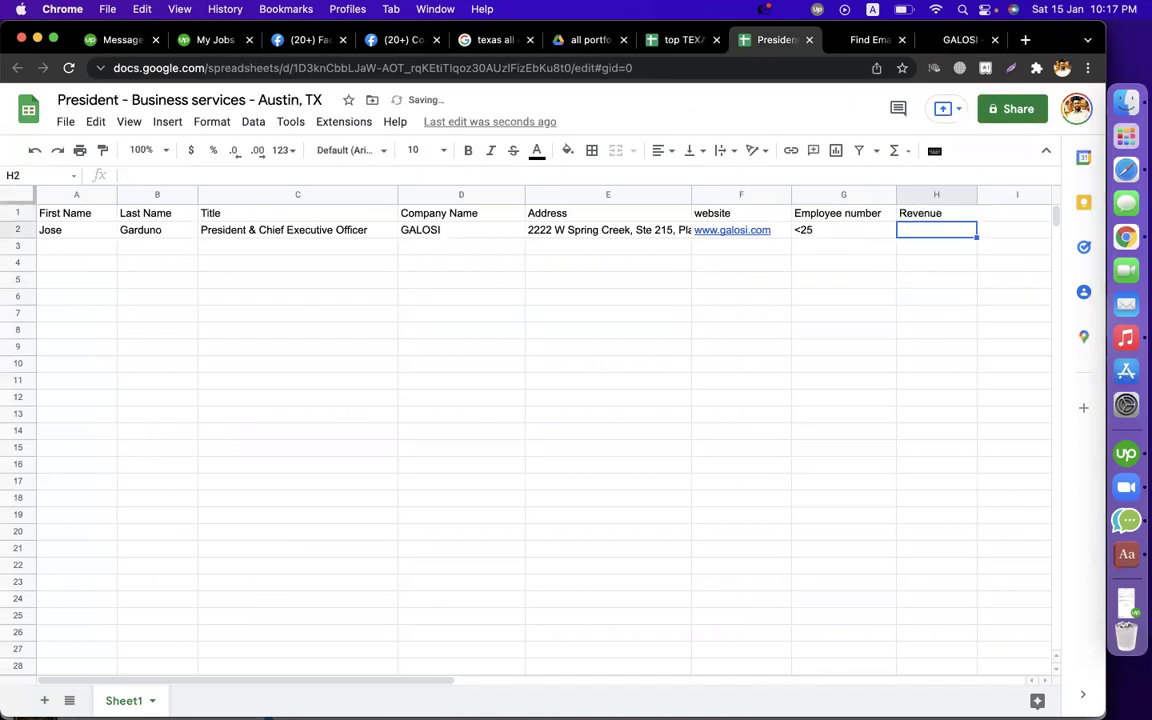
key(super+v)
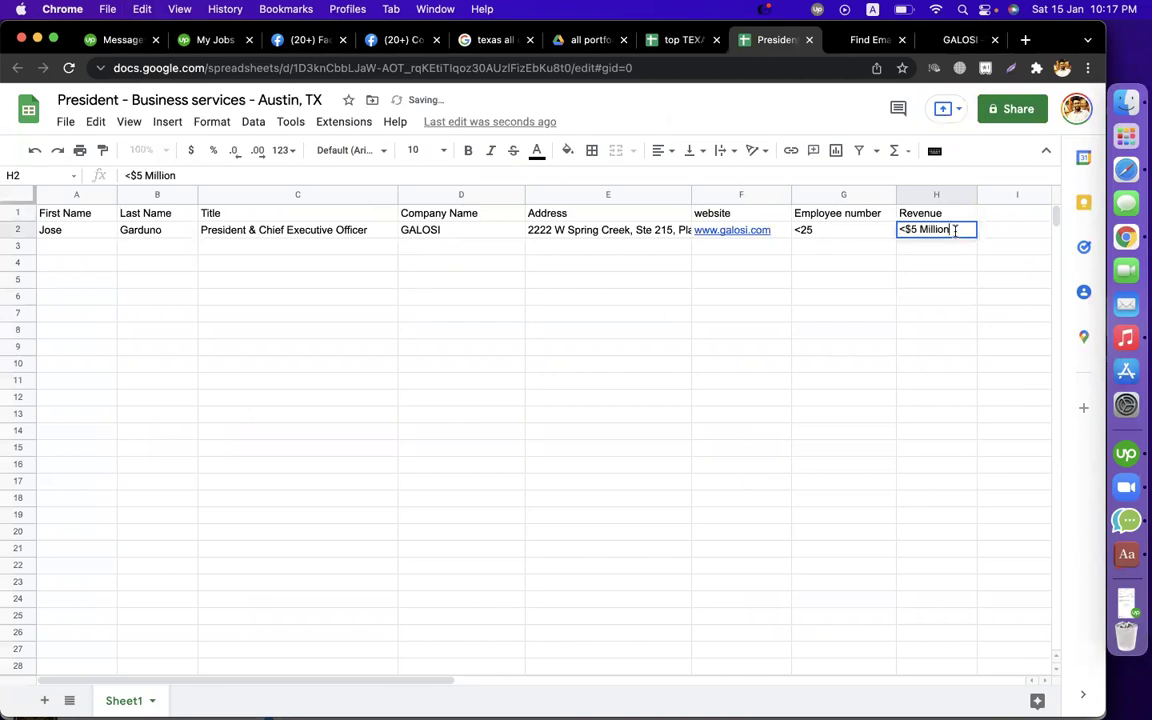
click(889, 299)
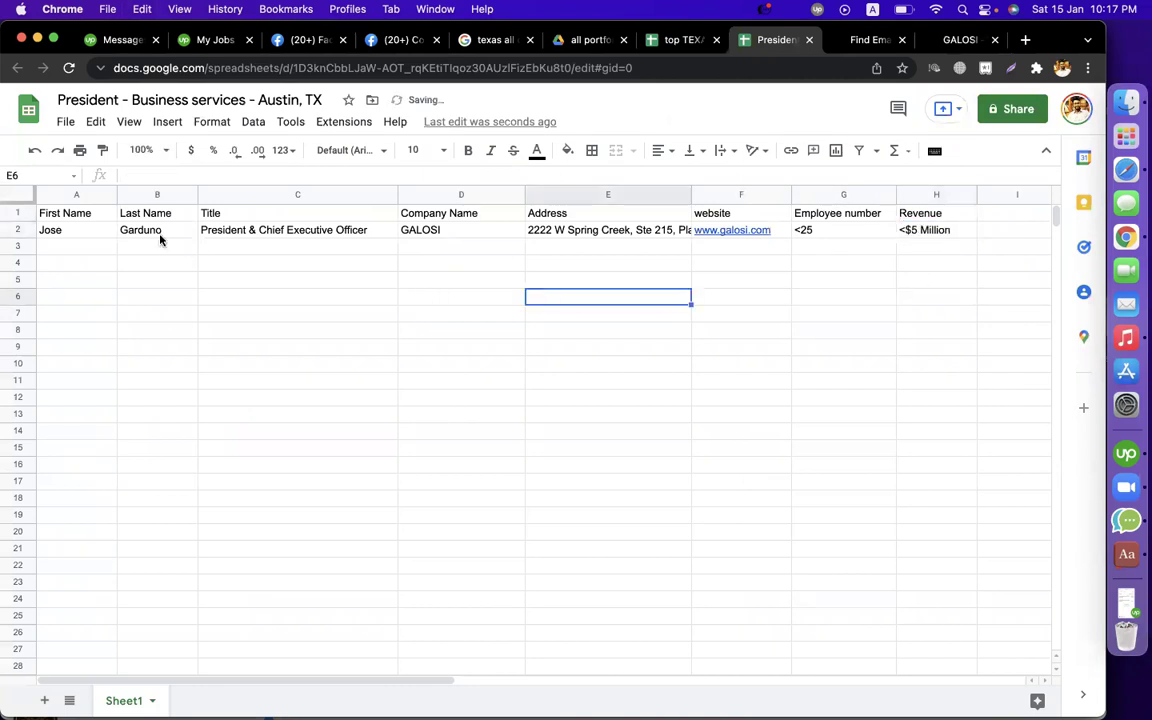
Step: Copy the second listed contact's full name from the ZoomInfo results and paste it into A3 of the spreadsheet
click(293, 380)
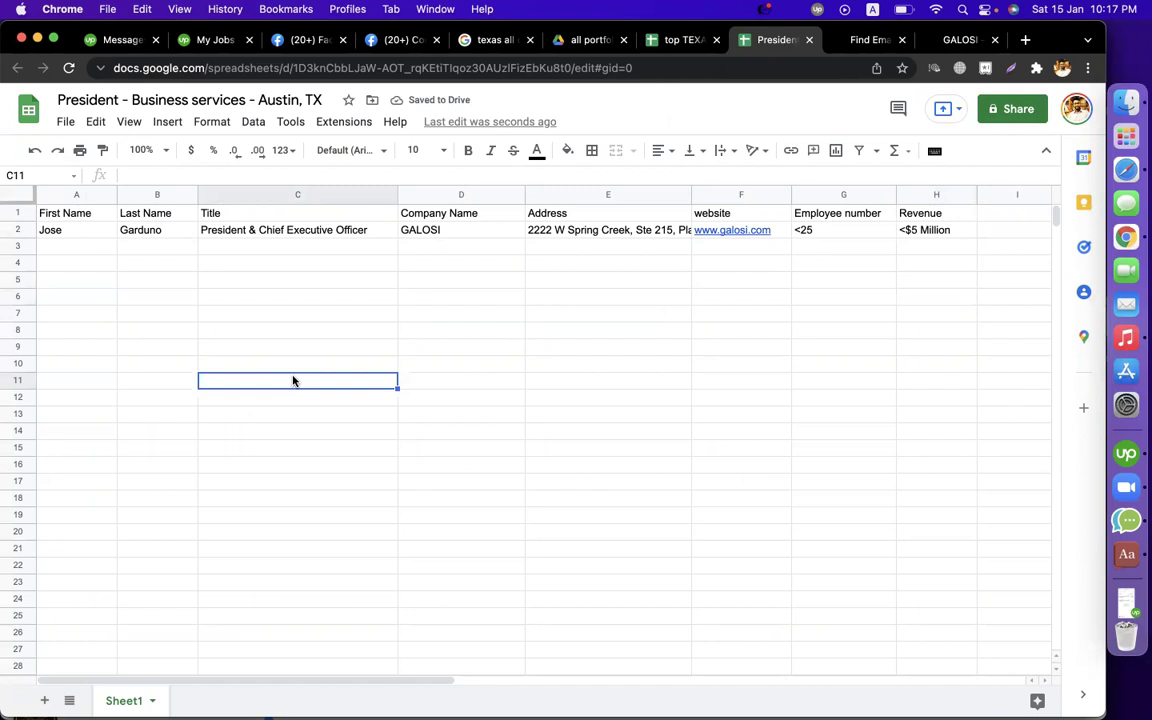
click(648, 382)
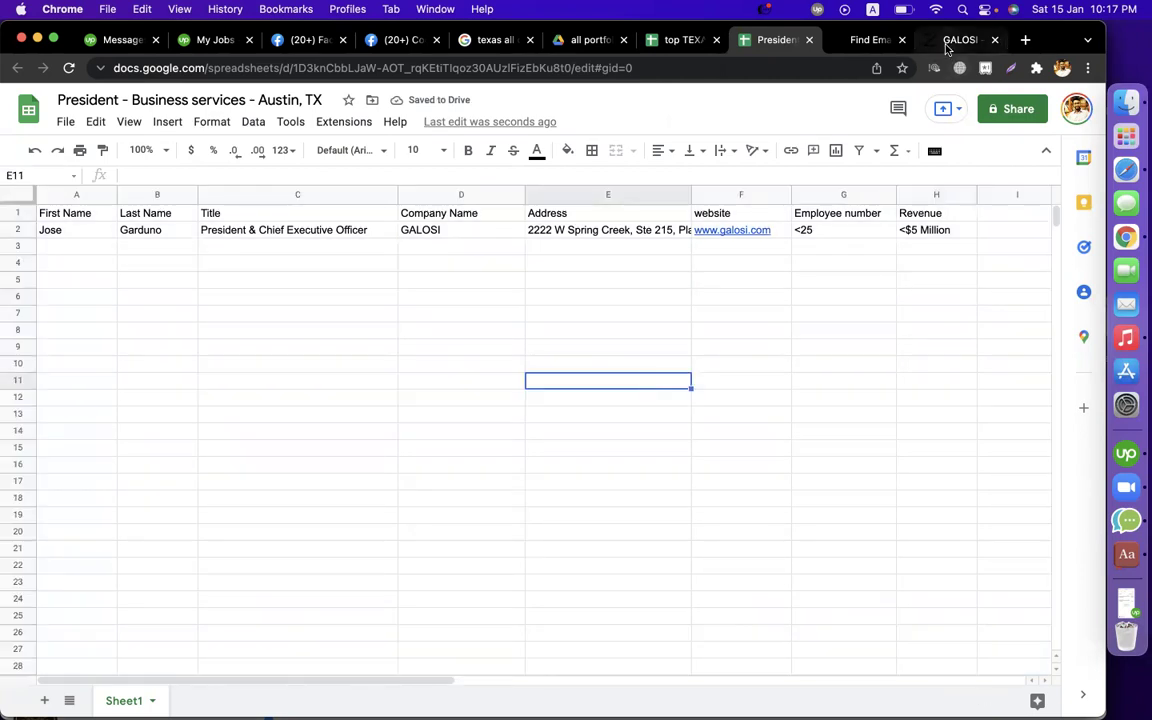
click(947, 42)
click(870, 40)
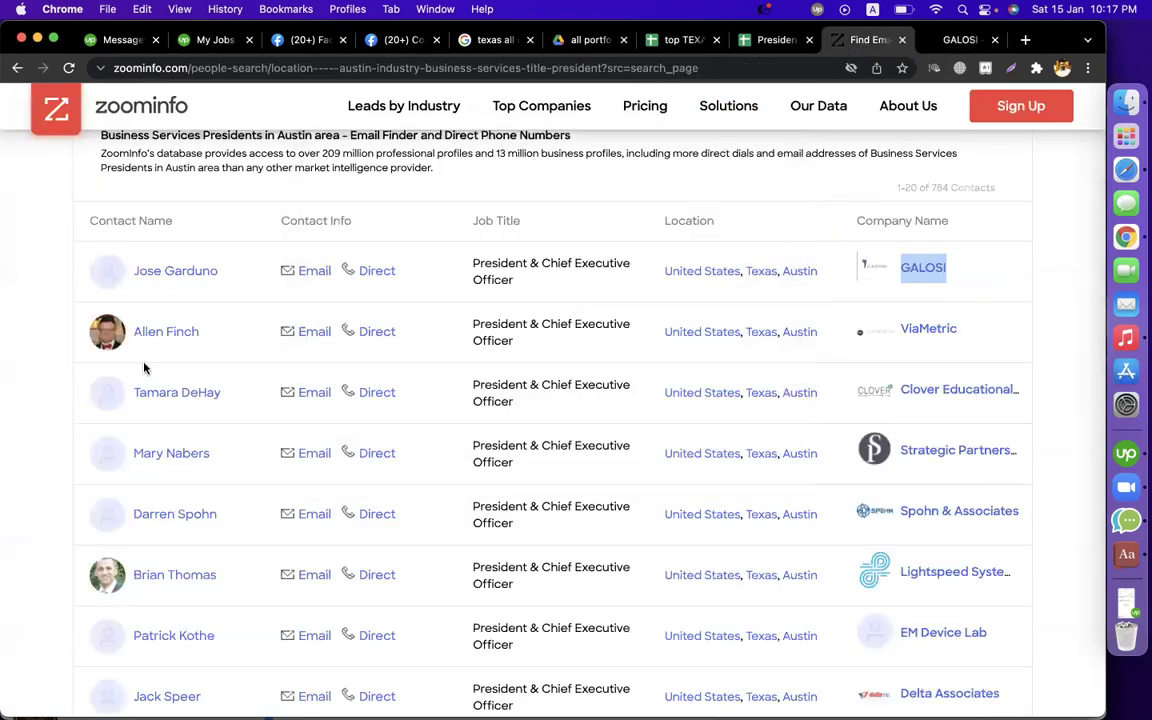
drag(211, 336, 134, 332)
key(super+c)
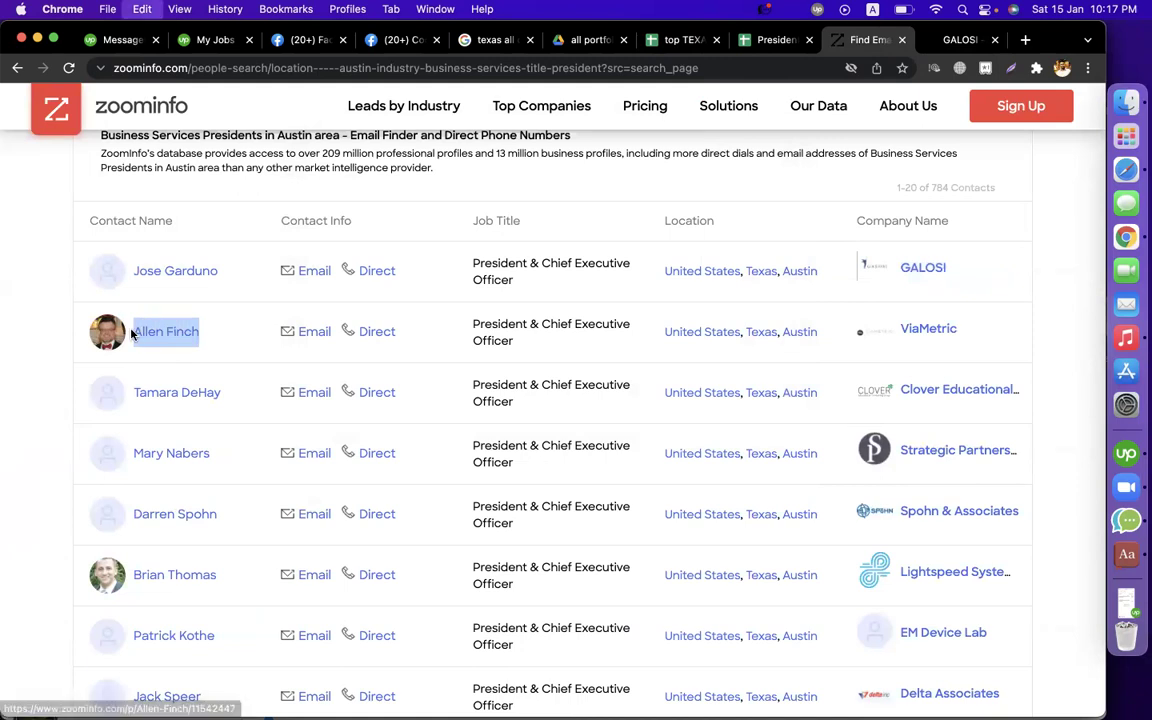
click(775, 40)
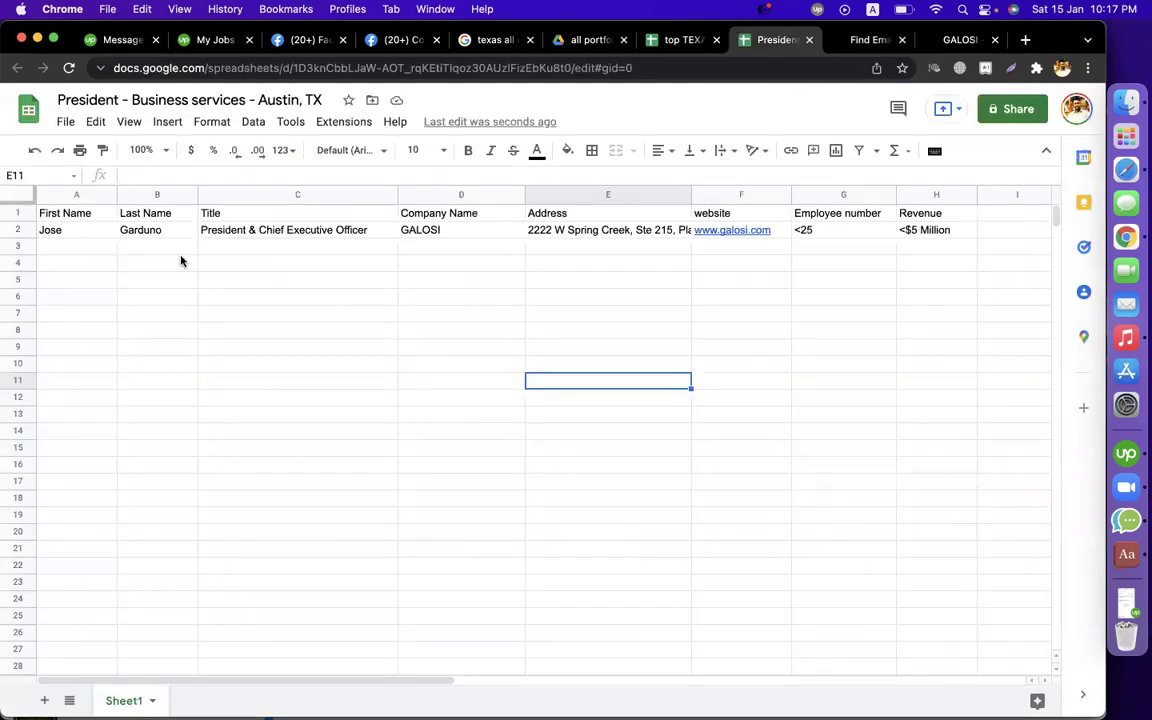
click(44, 246)
key(super+v)
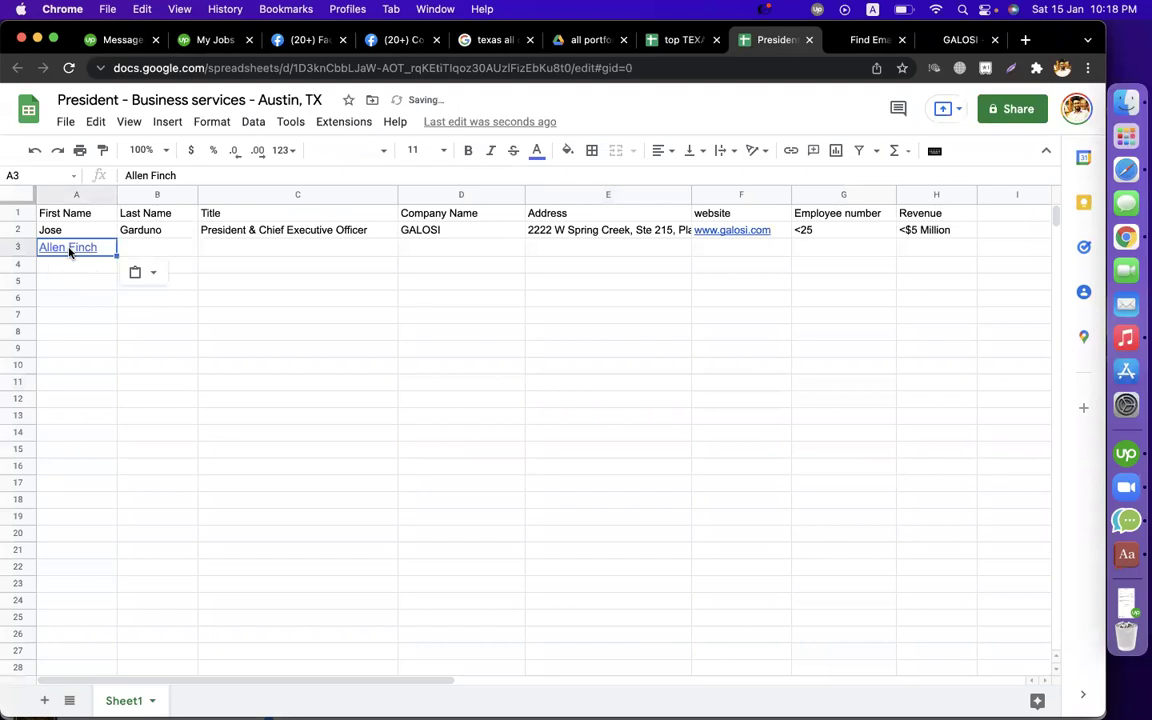
Step: Check the ZoomInfo link attached to the pasted name in A3, then delete the cell's contents
mouse_move(69, 250)
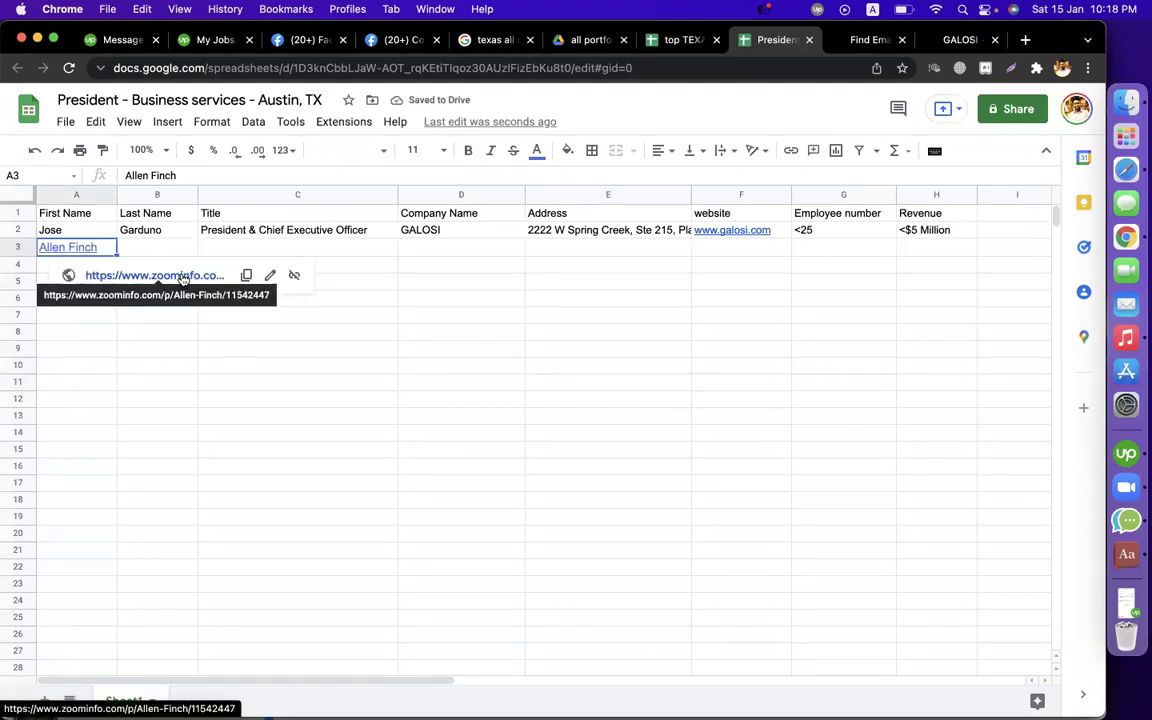
click(322, 298)
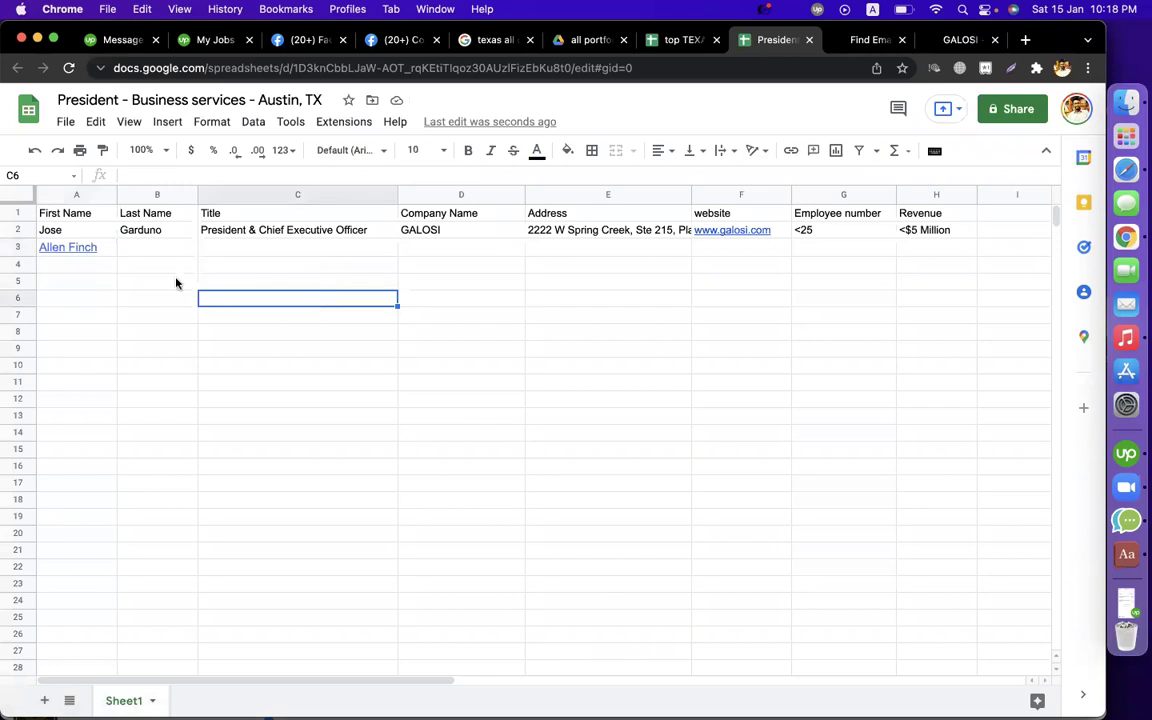
click(104, 247)
key(Delete)
click(429, 398)
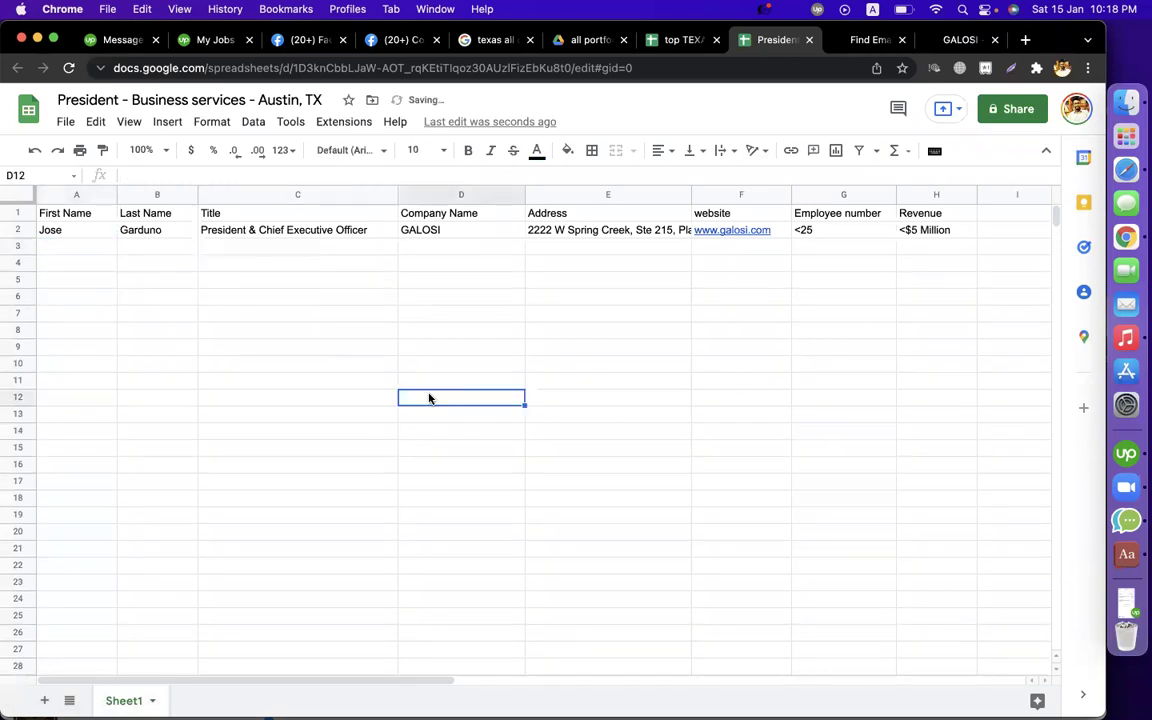
Step: Clear the formatting of all cells in the sheet
key(super+a)
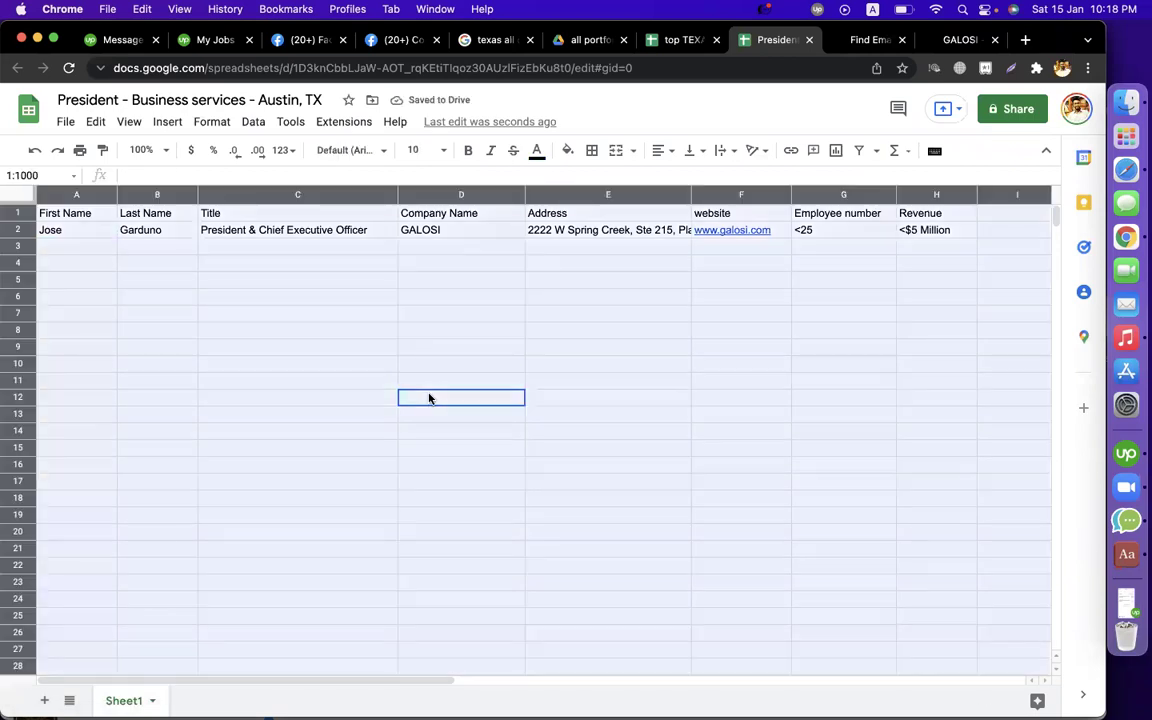
click(211, 122)
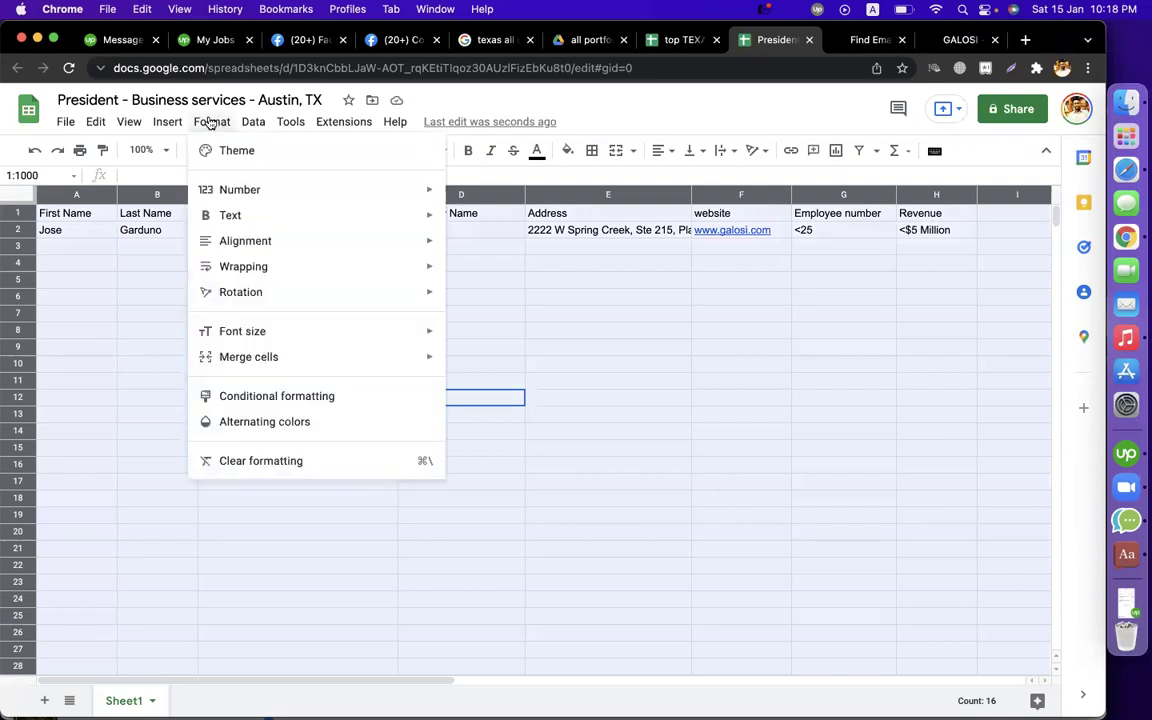
click(240, 460)
click(440, 398)
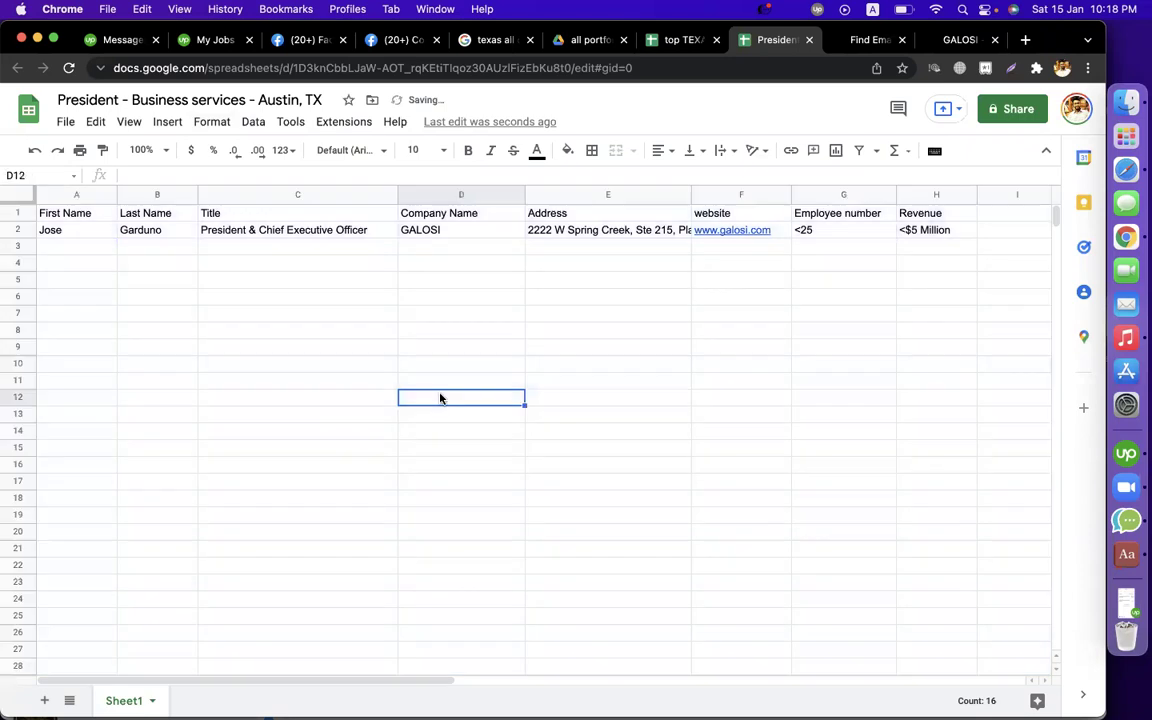
click(278, 337)
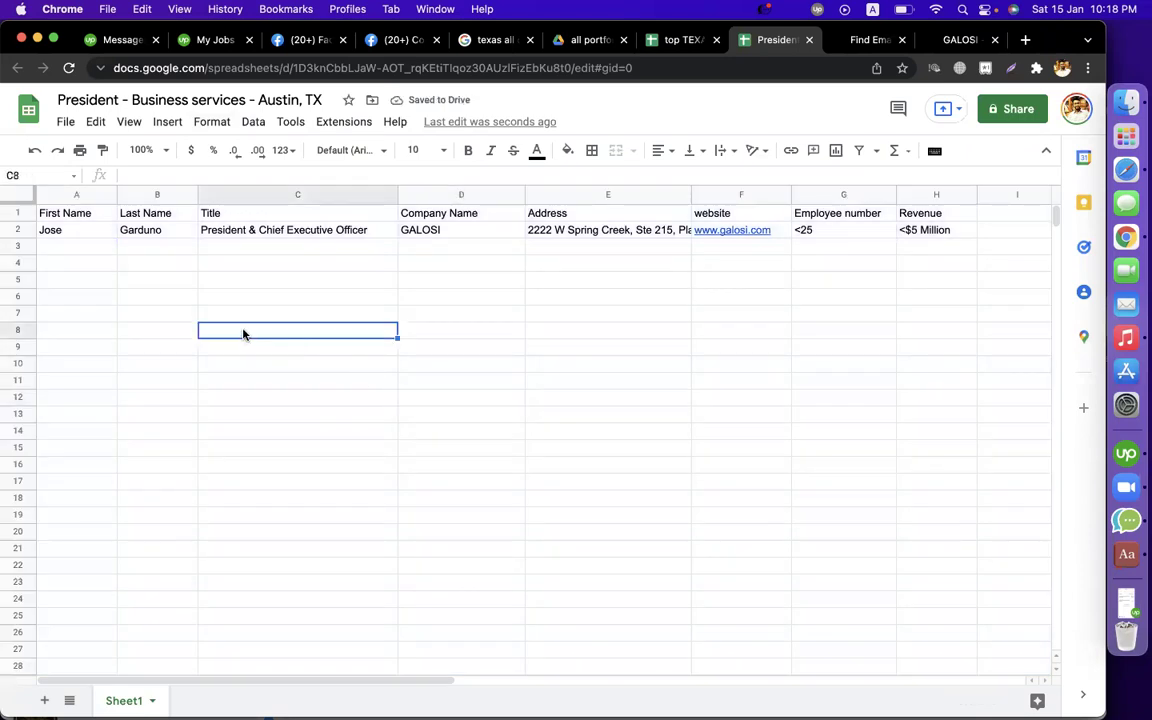
Step: Set the job title in C2 to the Cuprum font at size 12
click(285, 233)
click(352, 150)
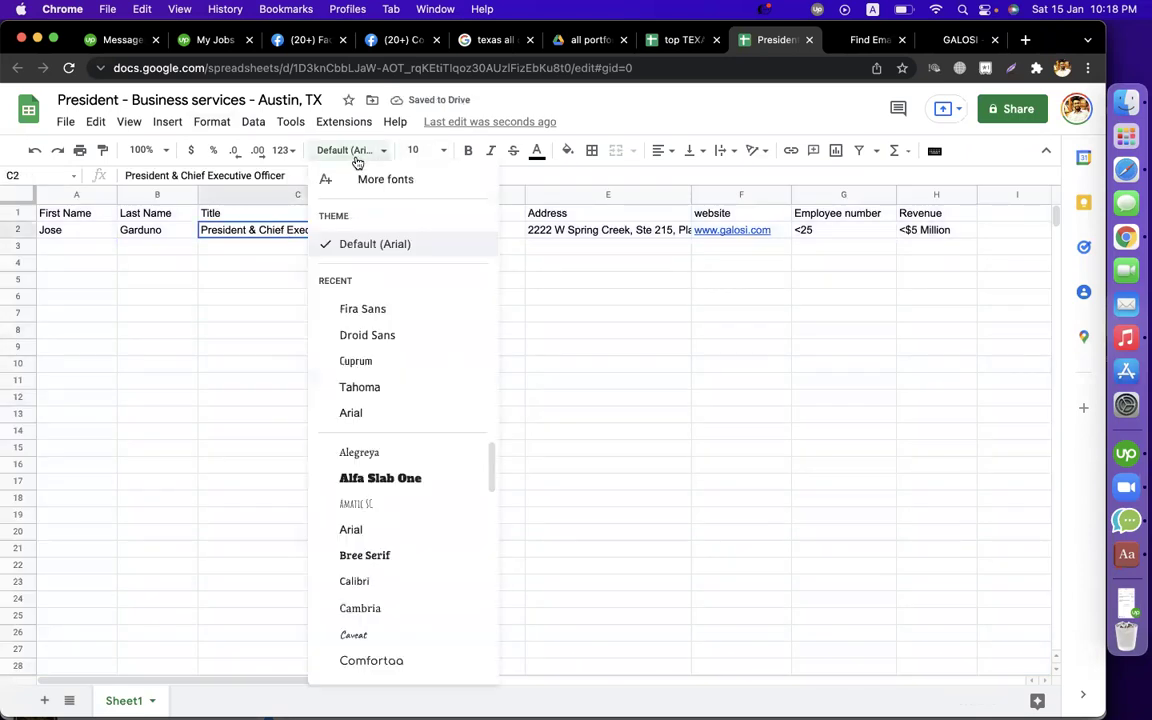
click(356, 363)
click(415, 150)
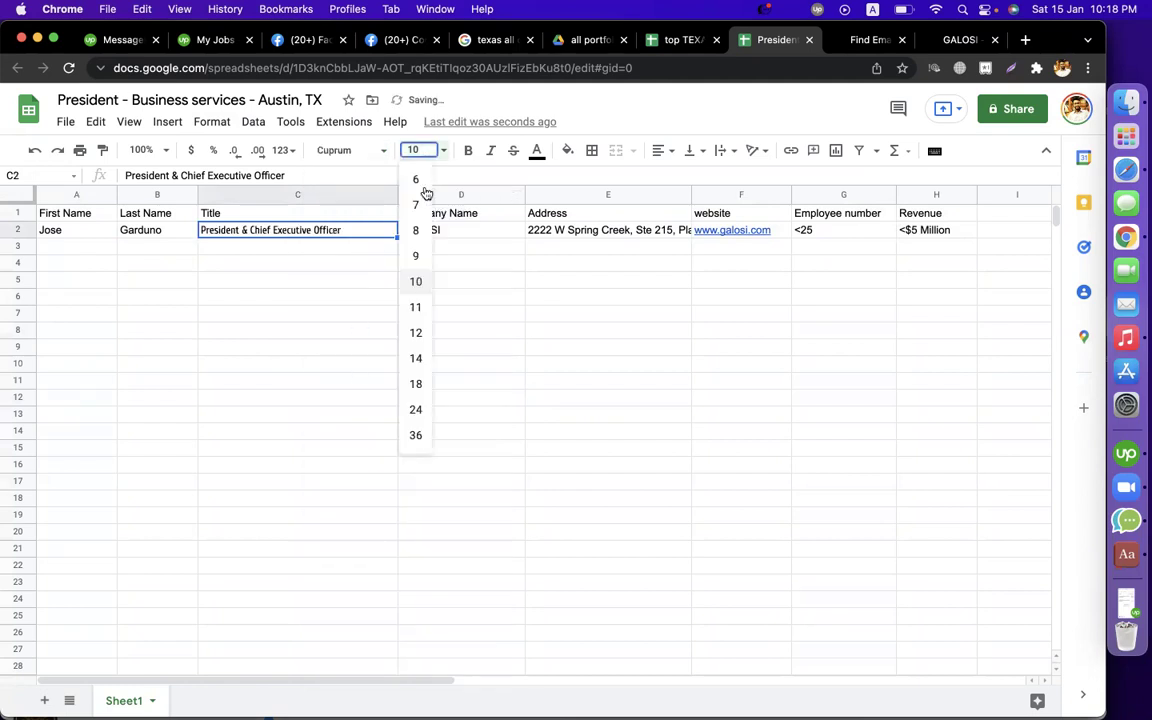
click(419, 334)
click(451, 414)
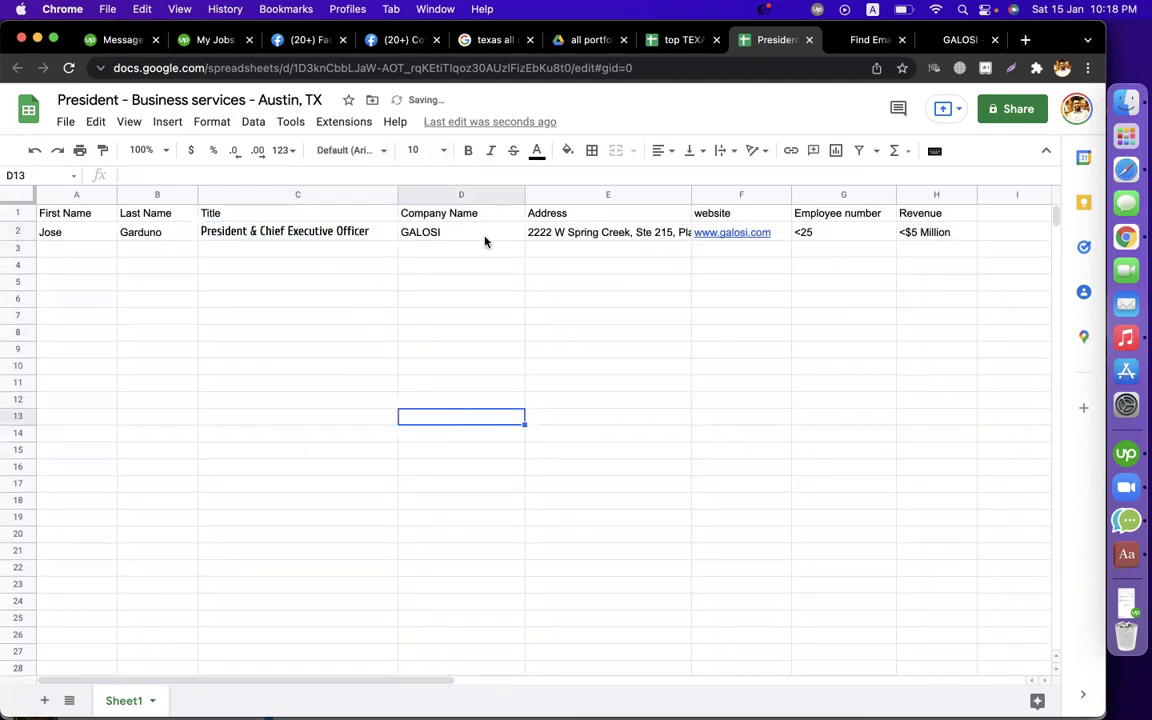
Step: Remove C2's custom font and size by clearing formatting across the entire sheet, and dismiss the Data menu changes notice
click(405, 366)
key(super+a)
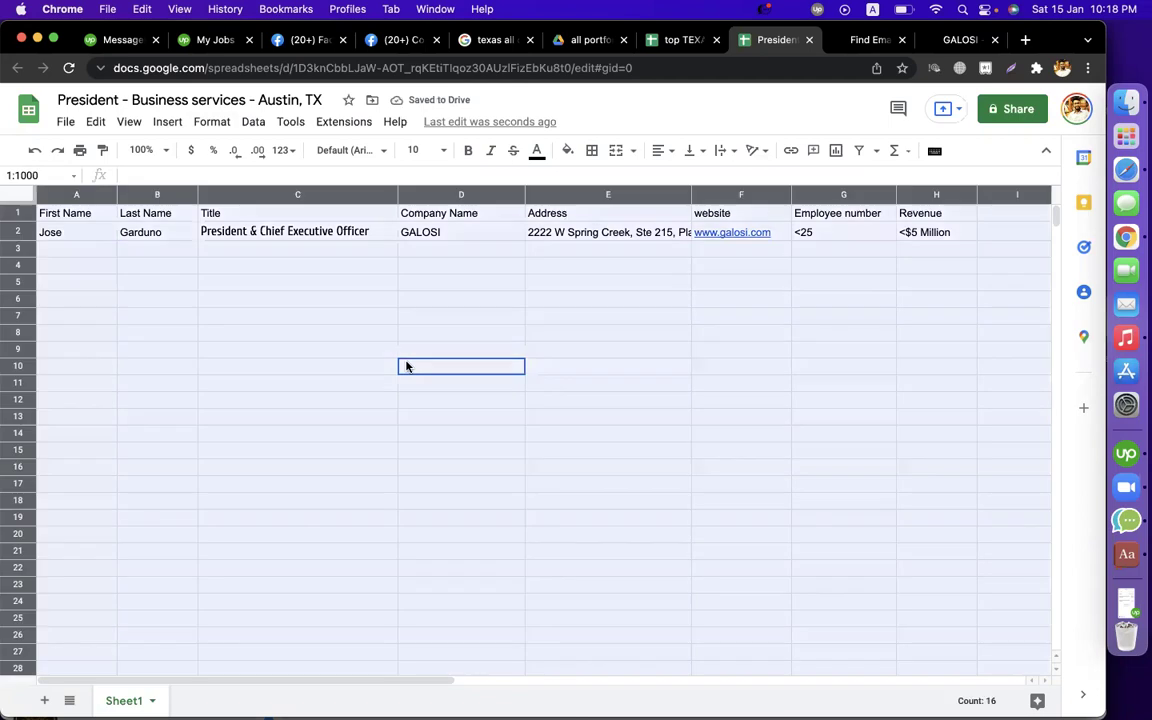
click(290, 121)
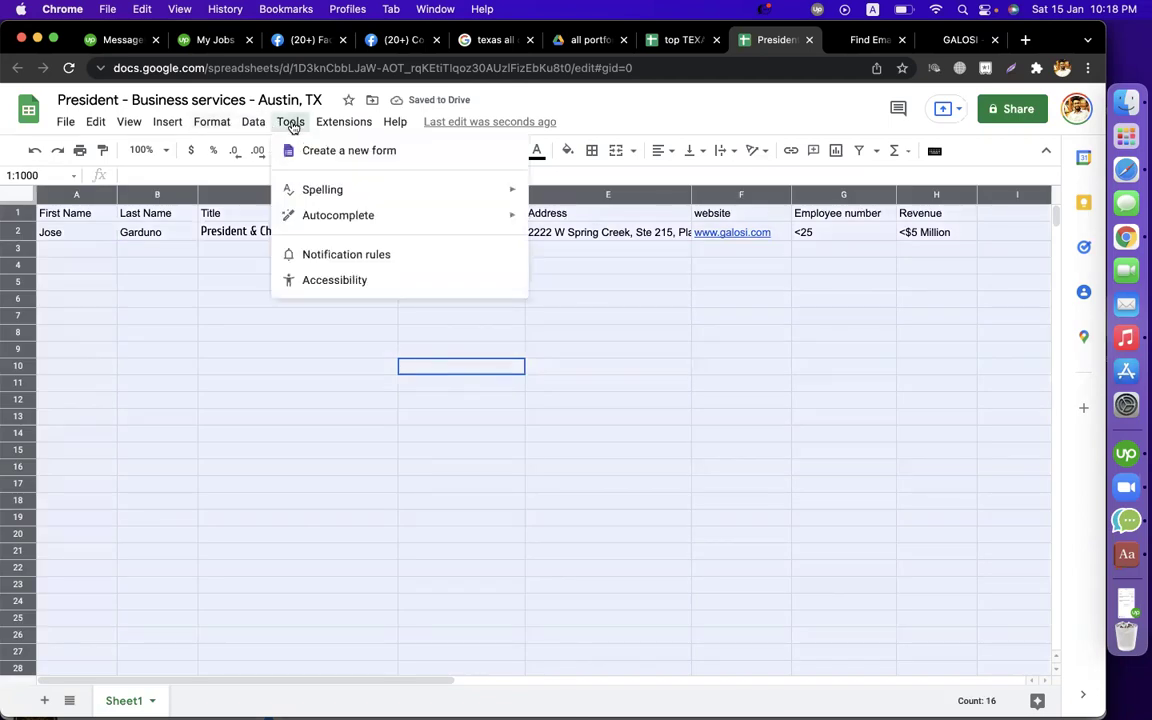
mouse_move(215, 122)
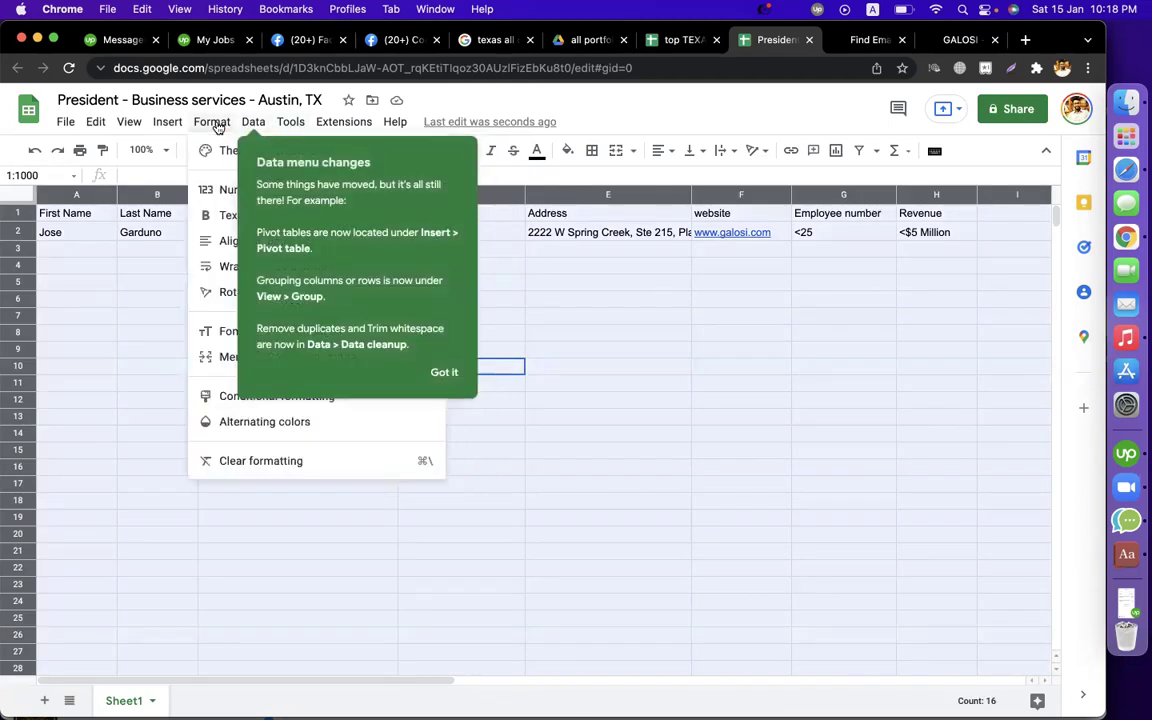
click(240, 461)
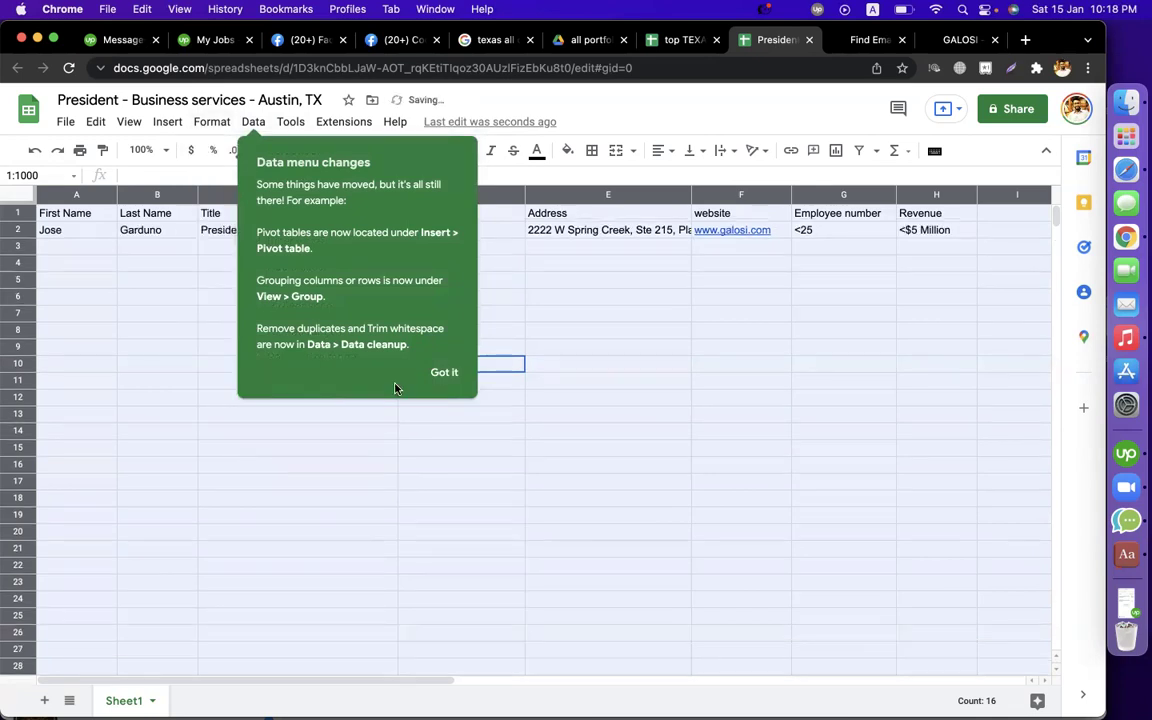
click(444, 374)
click(373, 365)
key(super+Up)
click(366, 357)
Step: Fill header row 1 with light green
click(16, 213)
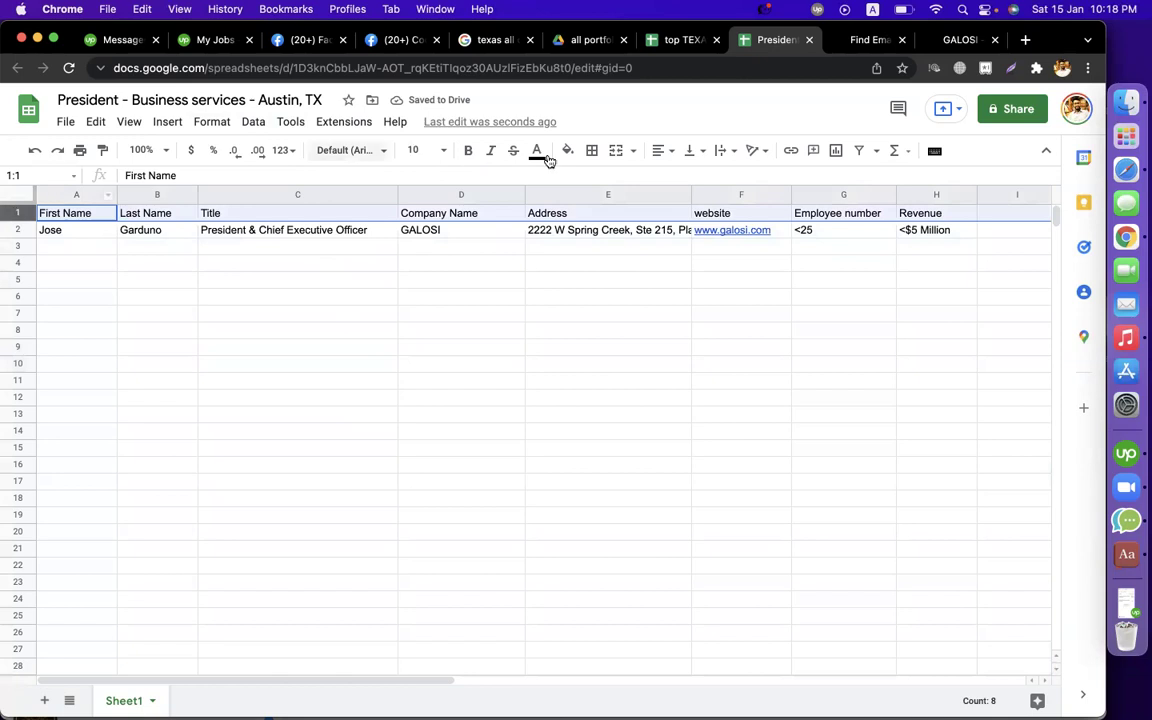
click(567, 153)
click(622, 318)
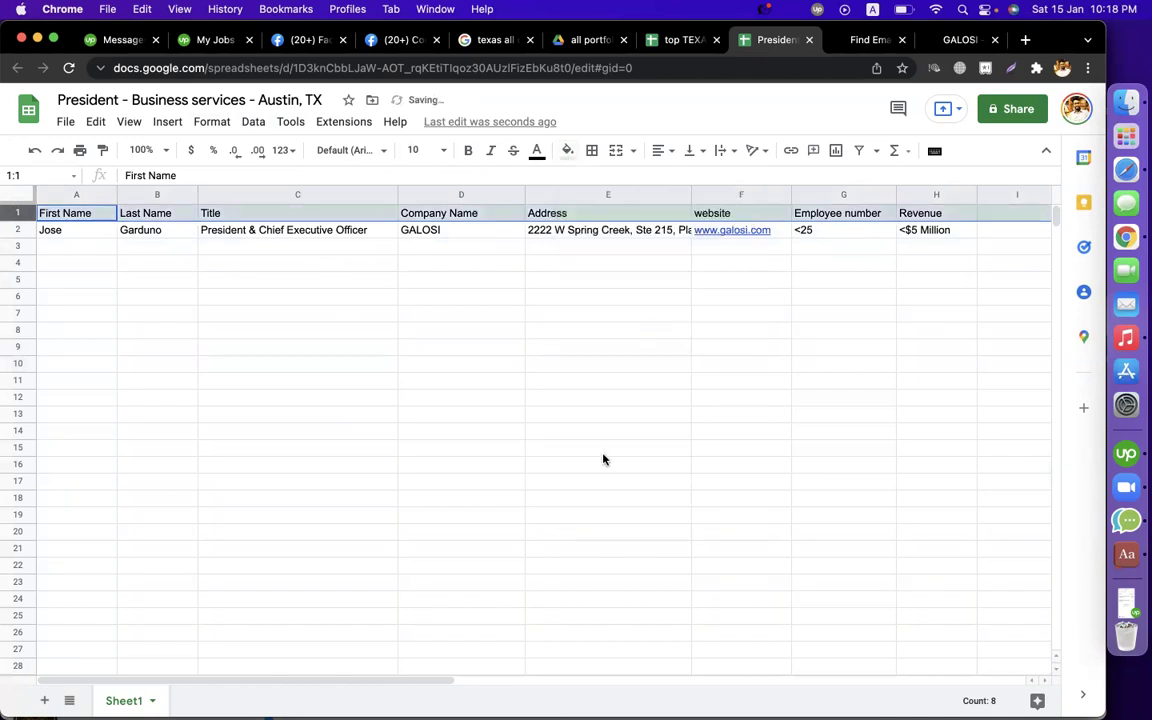
click(600, 448)
click(310, 337)
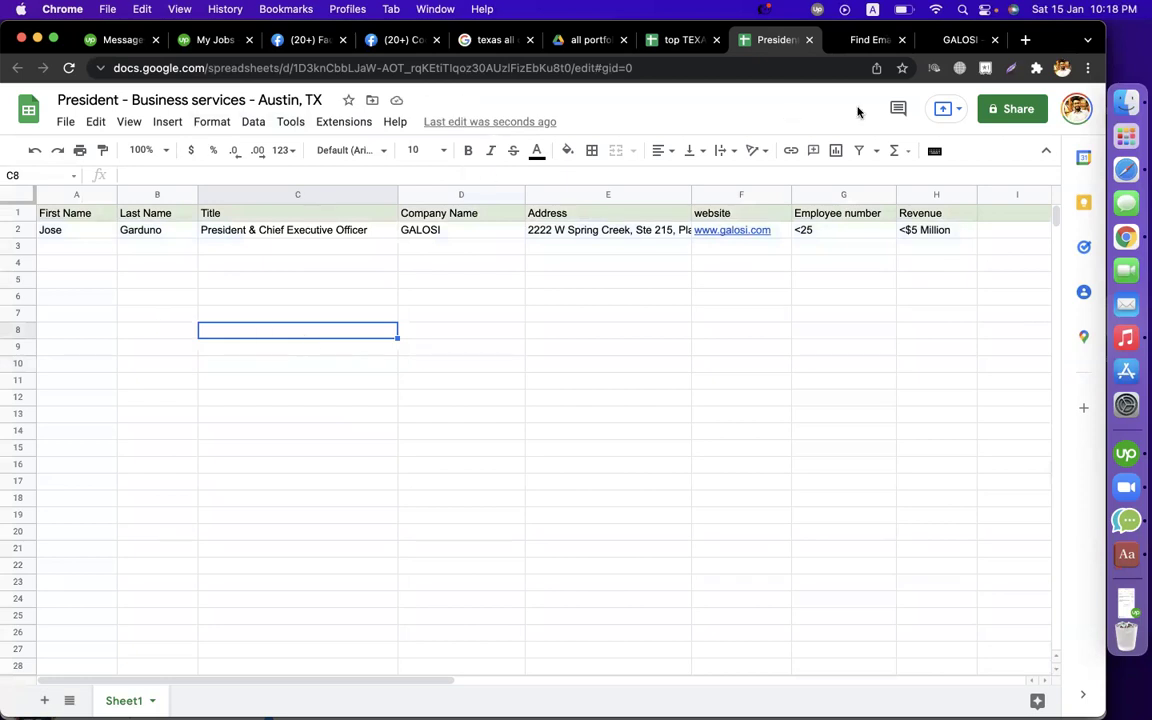
click(546, 389)
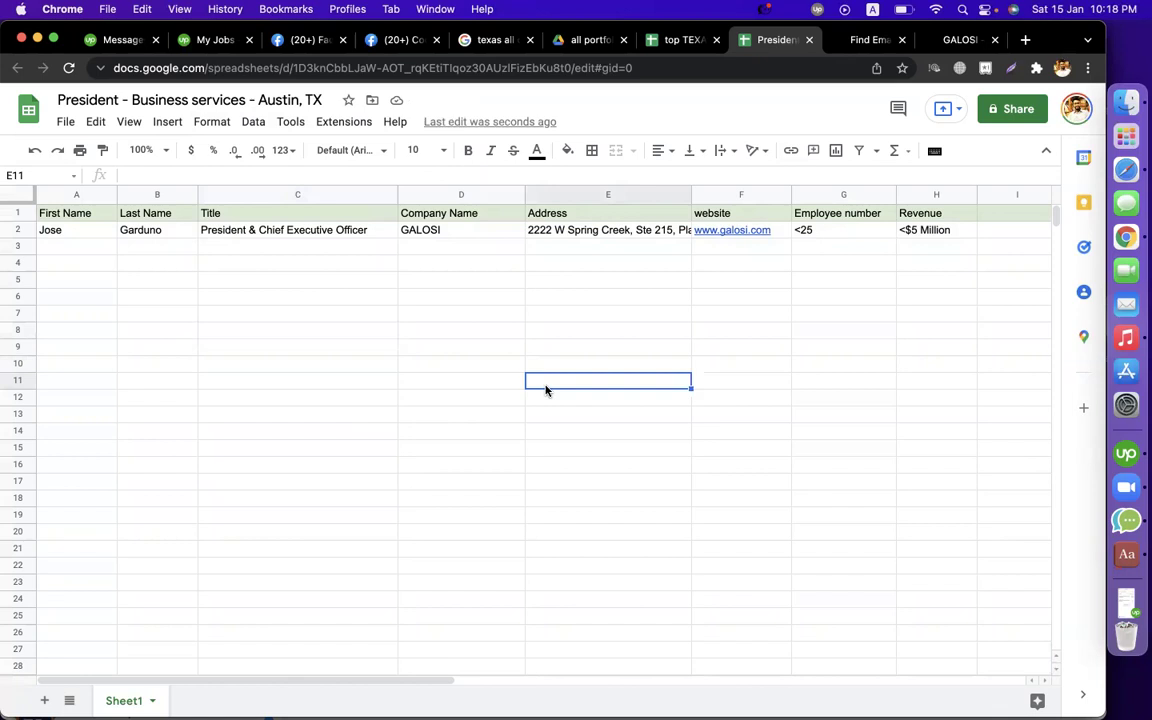
double_click(87, 99)
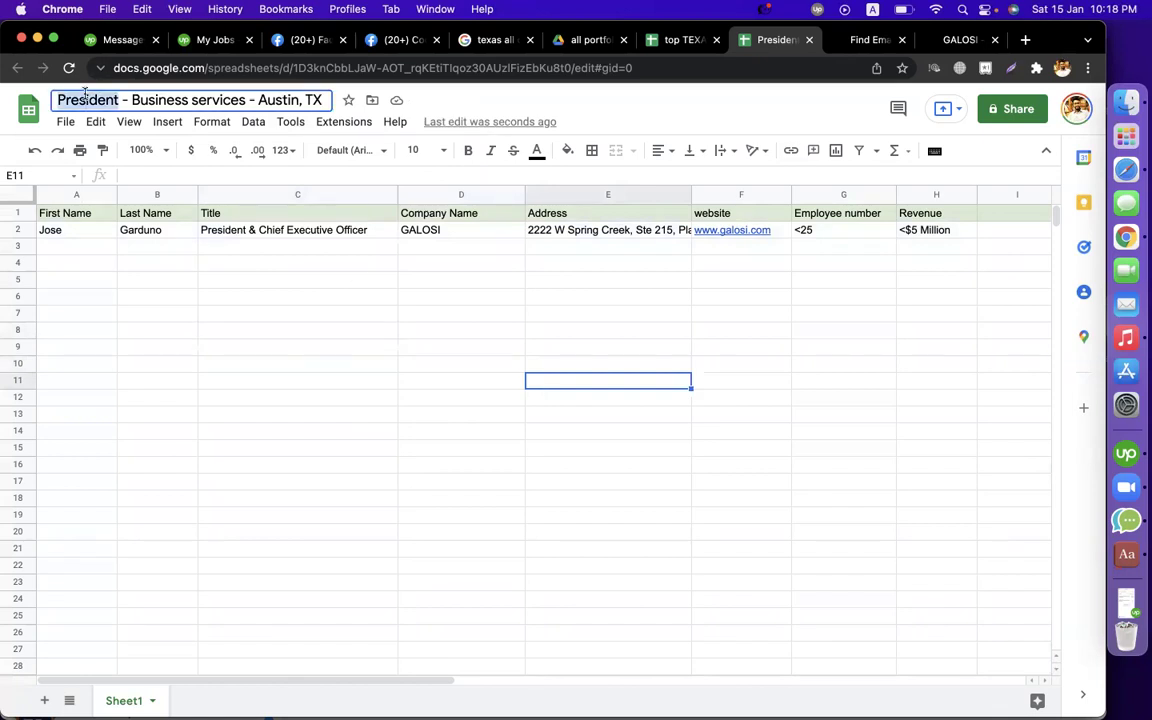
click(145, 97)
drag(256, 99, 366, 105)
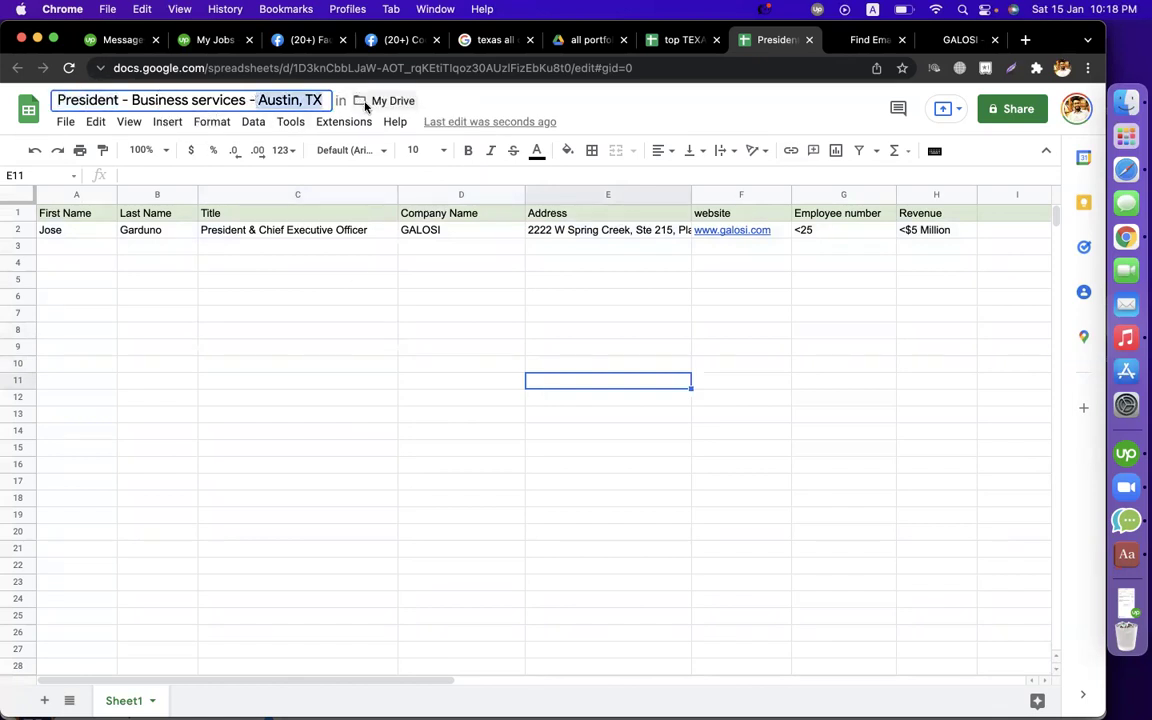
click(328, 384)
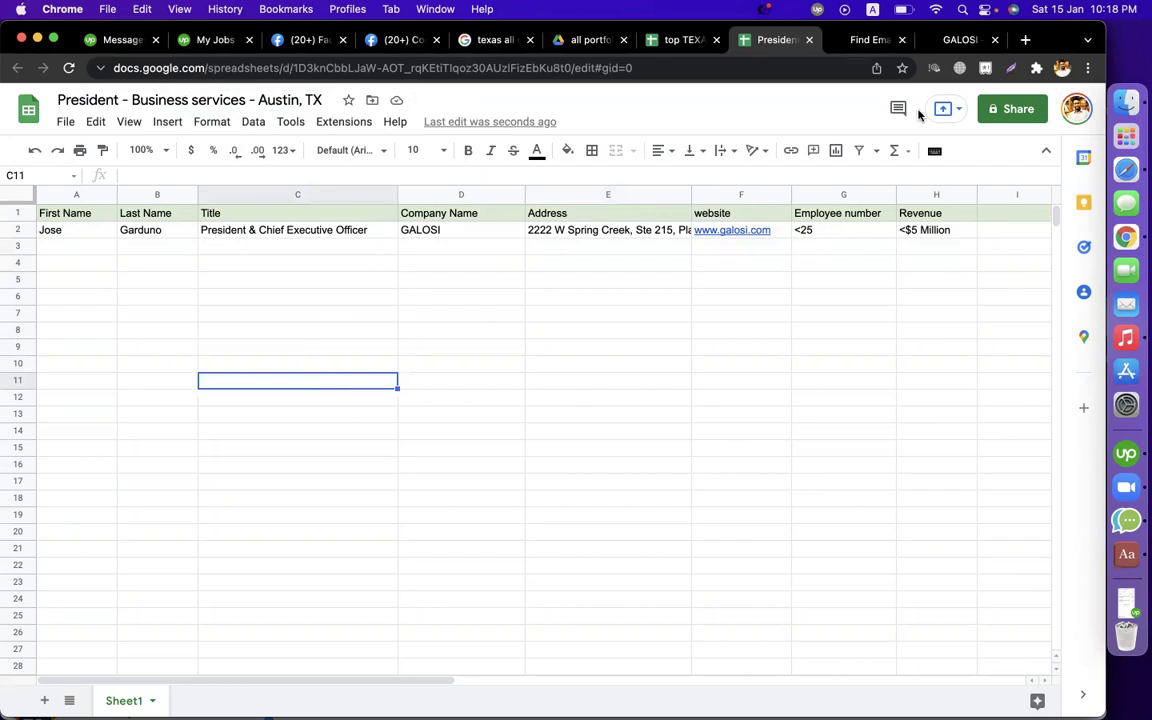
Step: Open Google Classroom at classroom.google.com in a new browser tab
click(1025, 40)
text(clas)
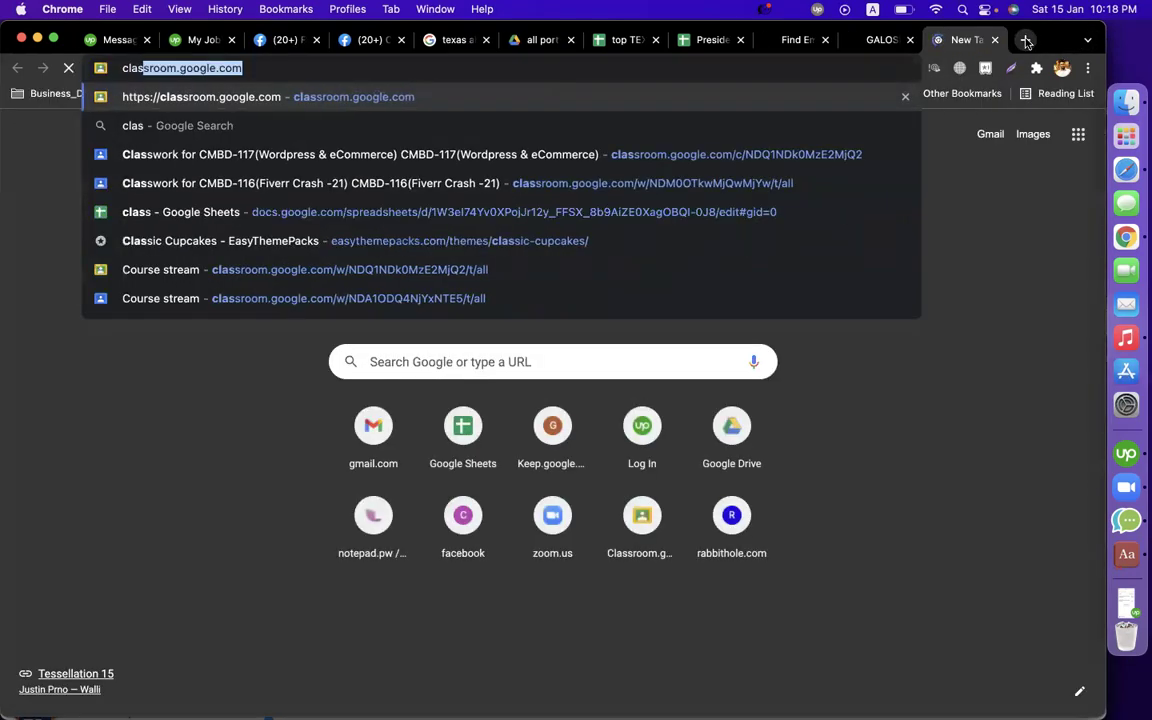
key(Return)
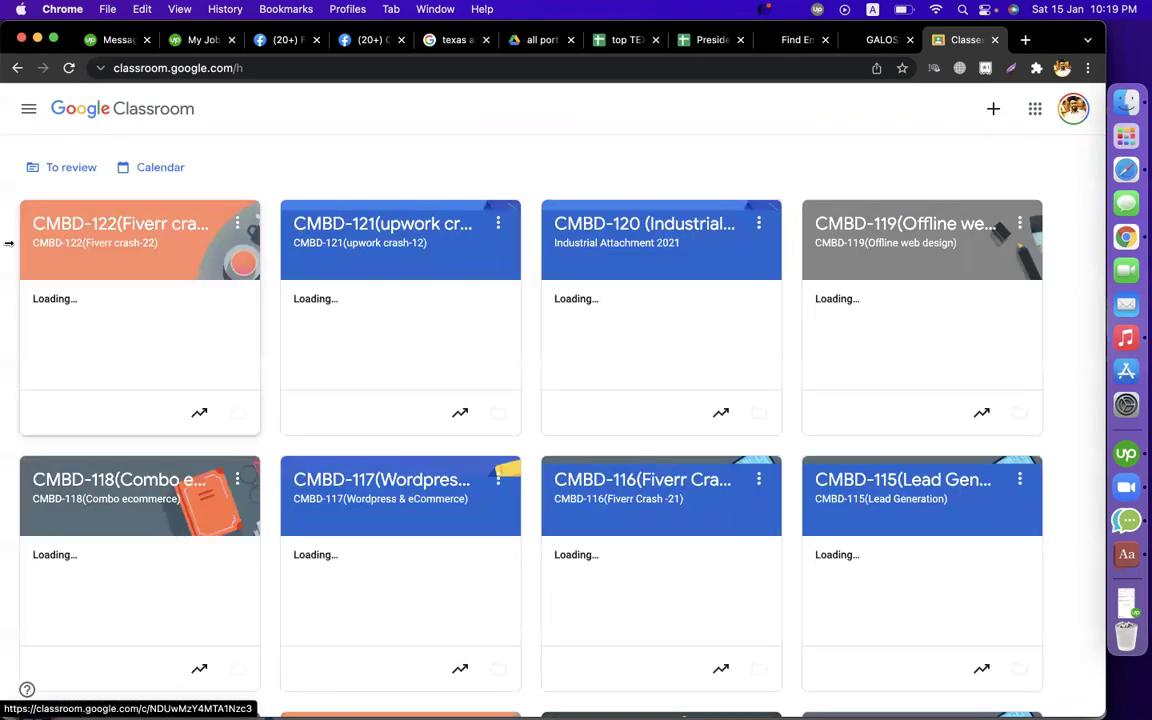
Step: Find the CMBD-115(Lead Generation) class in the list of taught classes and open its Classwork page
click(27, 110)
scroll(72, 580, down, 5)
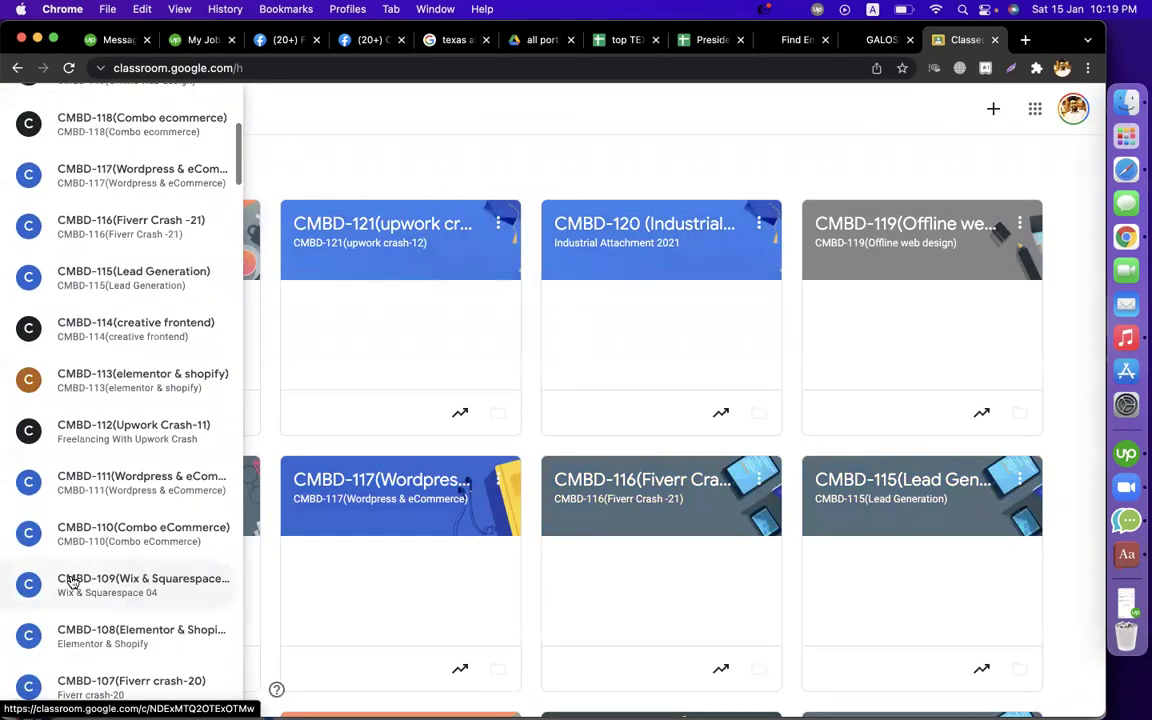
scroll(121, 600, down, 3)
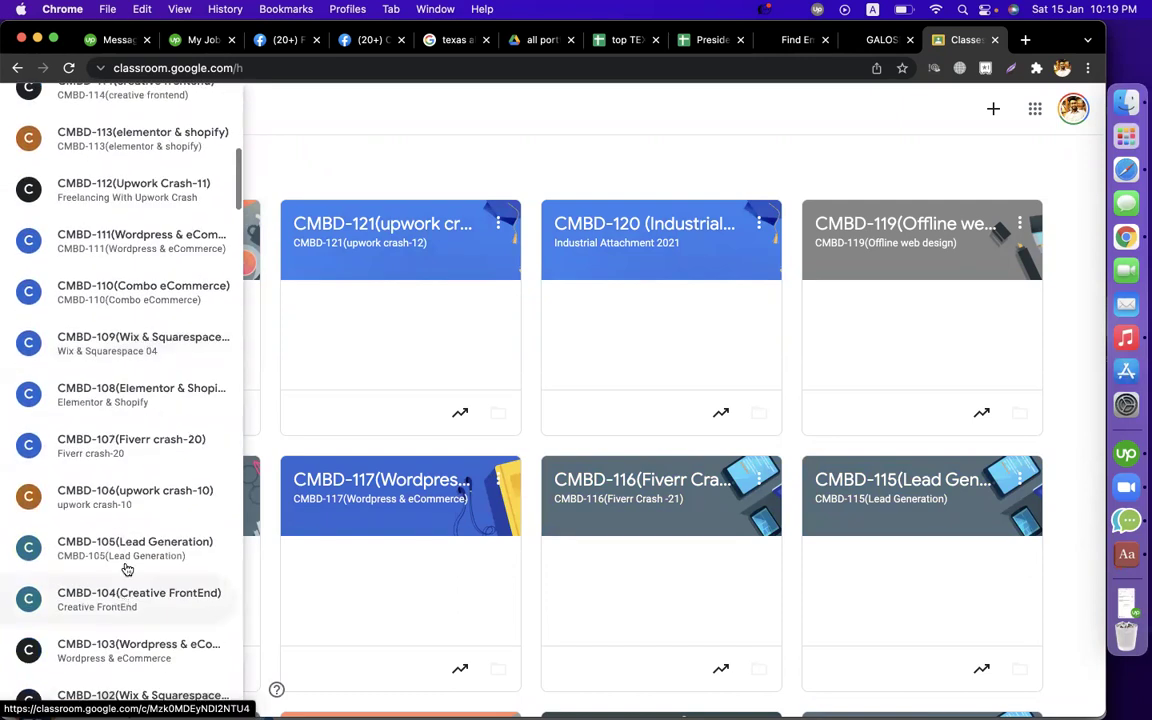
scroll(121, 480, up, 8)
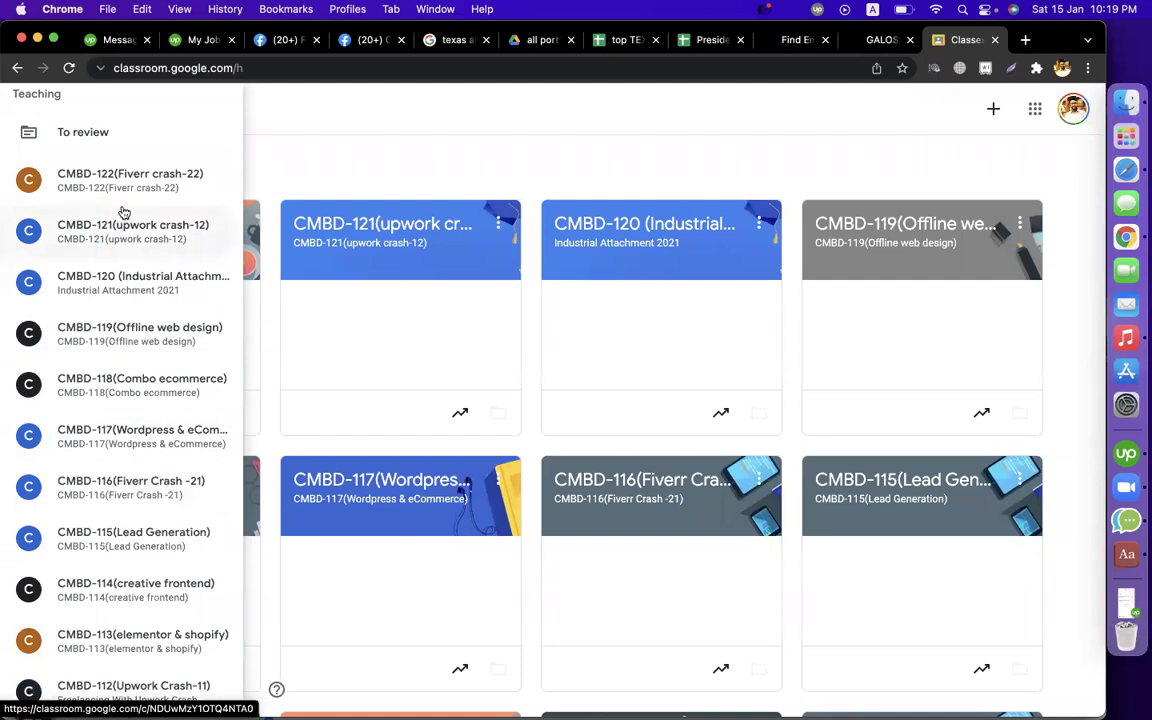
scroll(155, 475, down, 2)
click(152, 480)
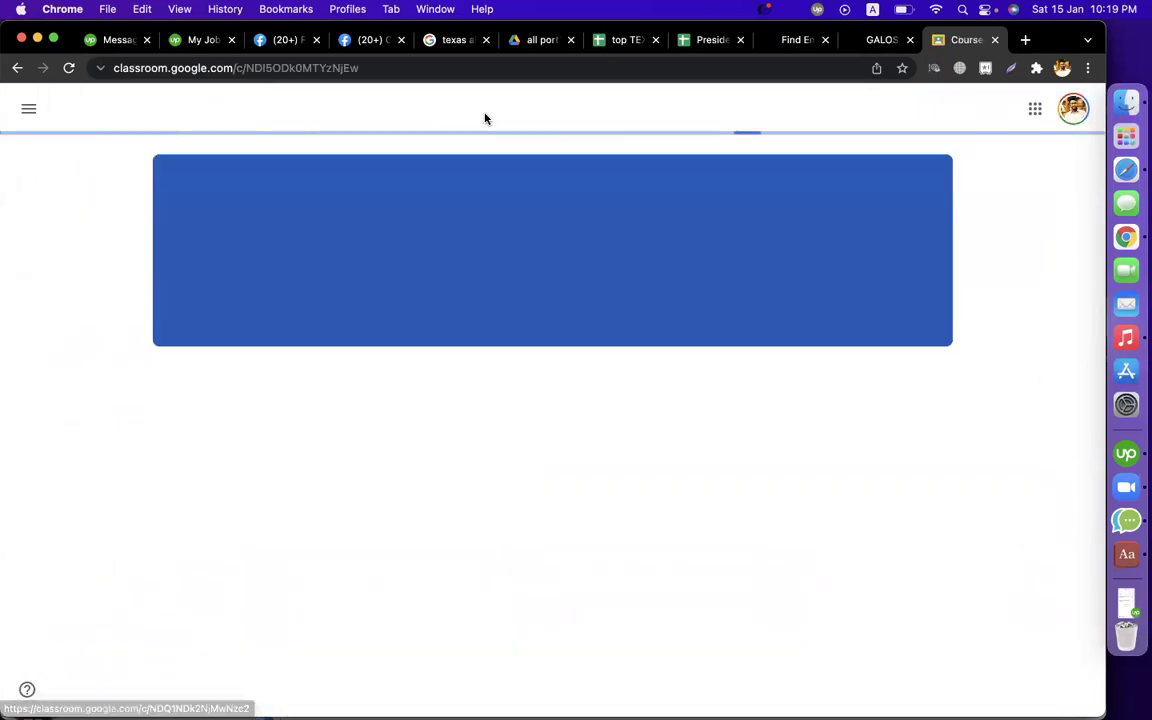
click(483, 118)
Step: Add a classwork topic named "Episode-04(Lead Gen via Zoominfo)"
click(303, 167)
click(302, 421)
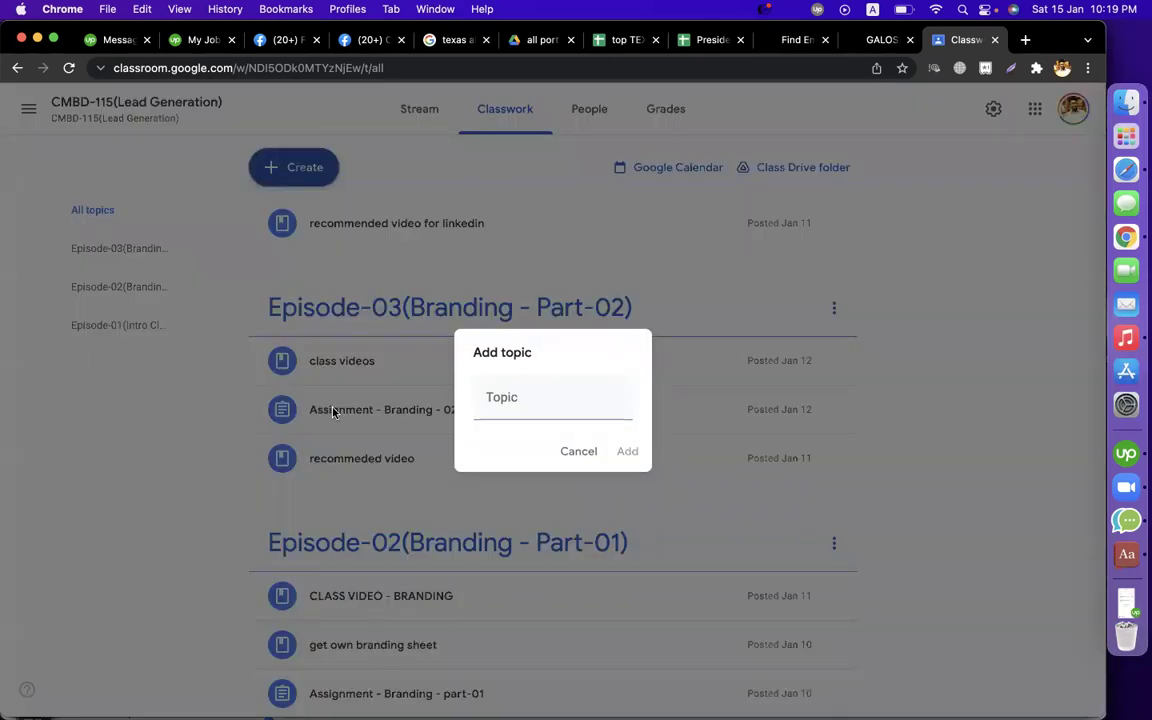
click(535, 404)
text(Episode-04()
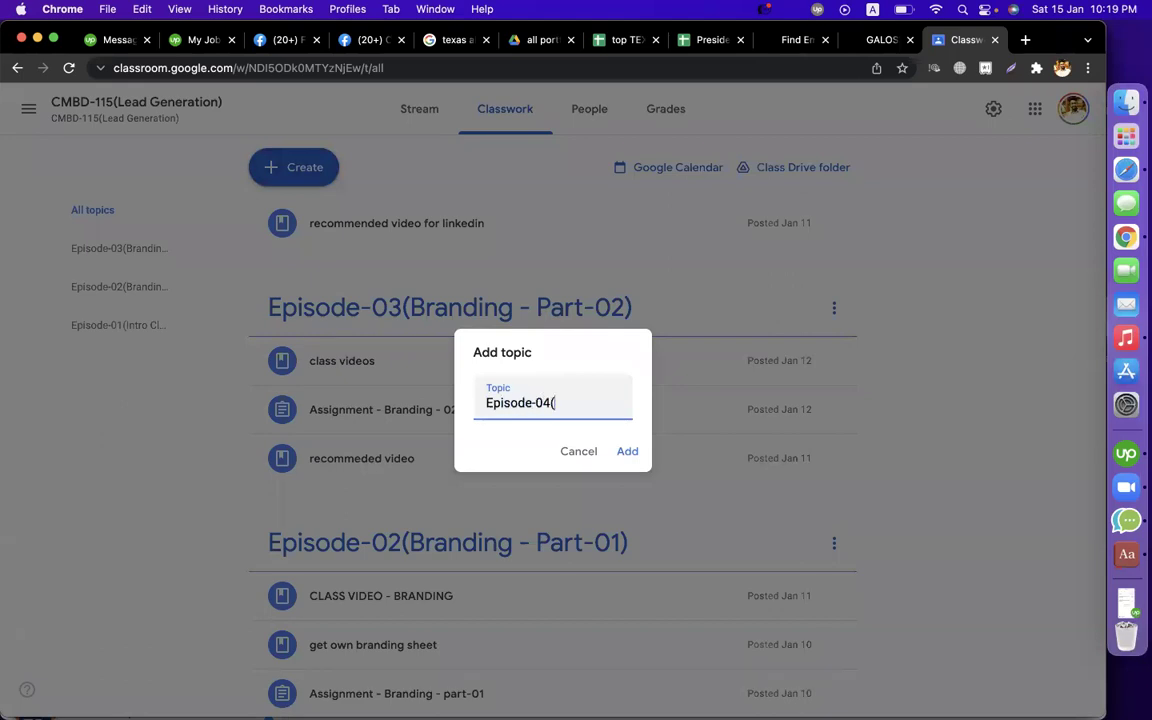
text(Lead Gen via Zoominfo))
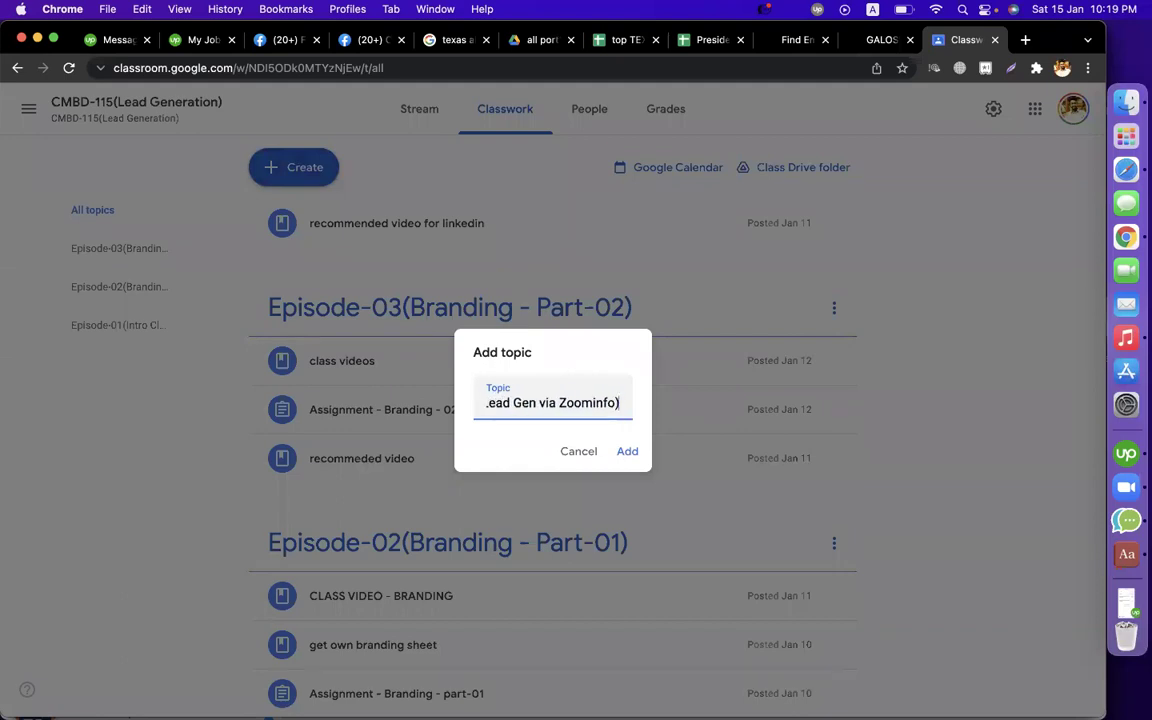
key(Return)
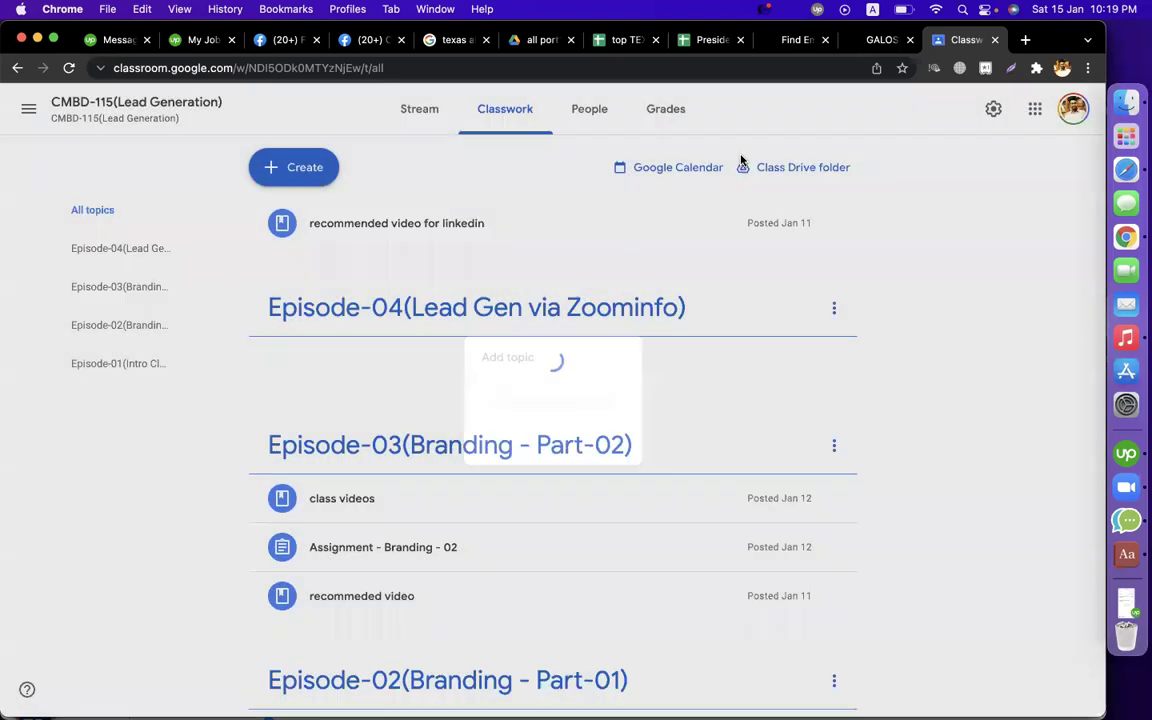
Step: Enter the zoominfo.com/s/search address in a new browser tab and copy it
click(1025, 40)
text(zoominfo.com)
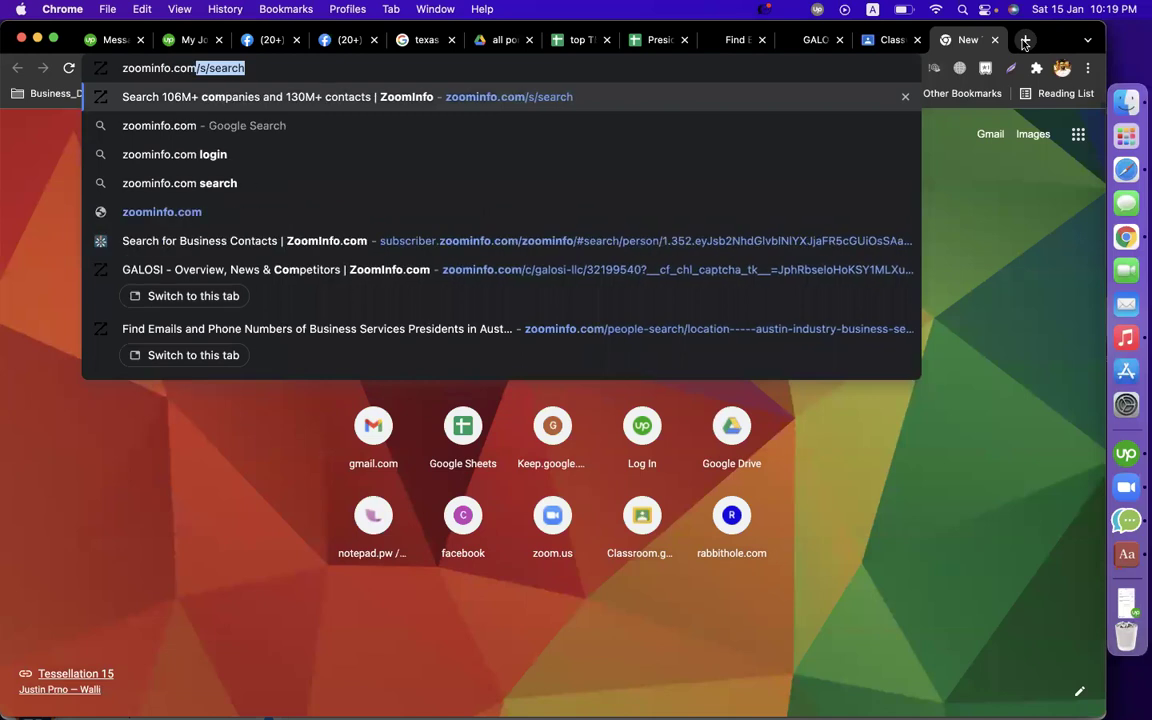
key(super+a)
key(super+c)
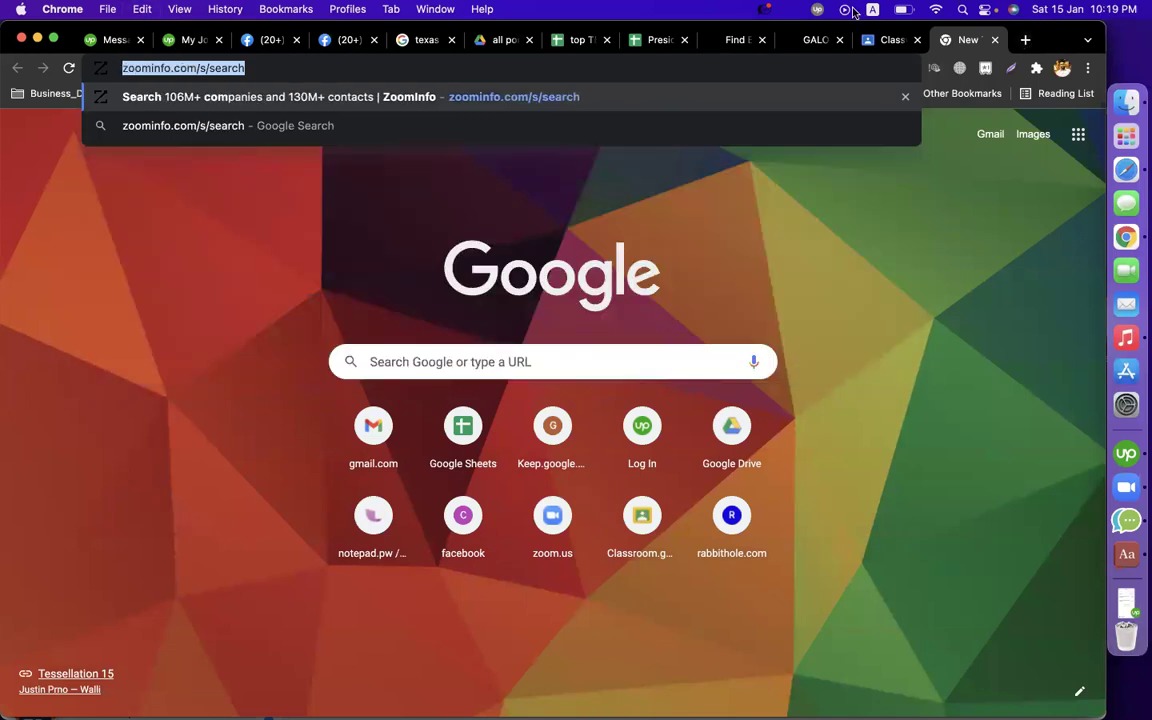
Step: Create a Google Classroom assignment titled "assignment - zoominfo"
click(885, 40)
click(287, 174)
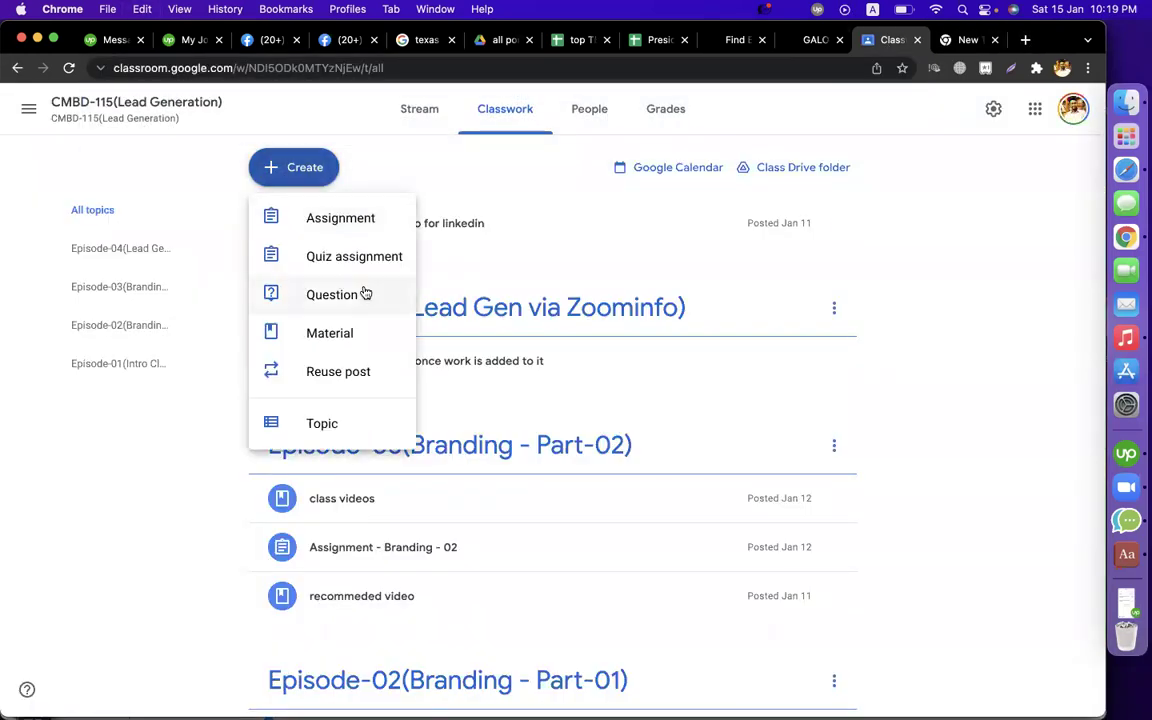
click(324, 225)
text(assignment - zooominfo)
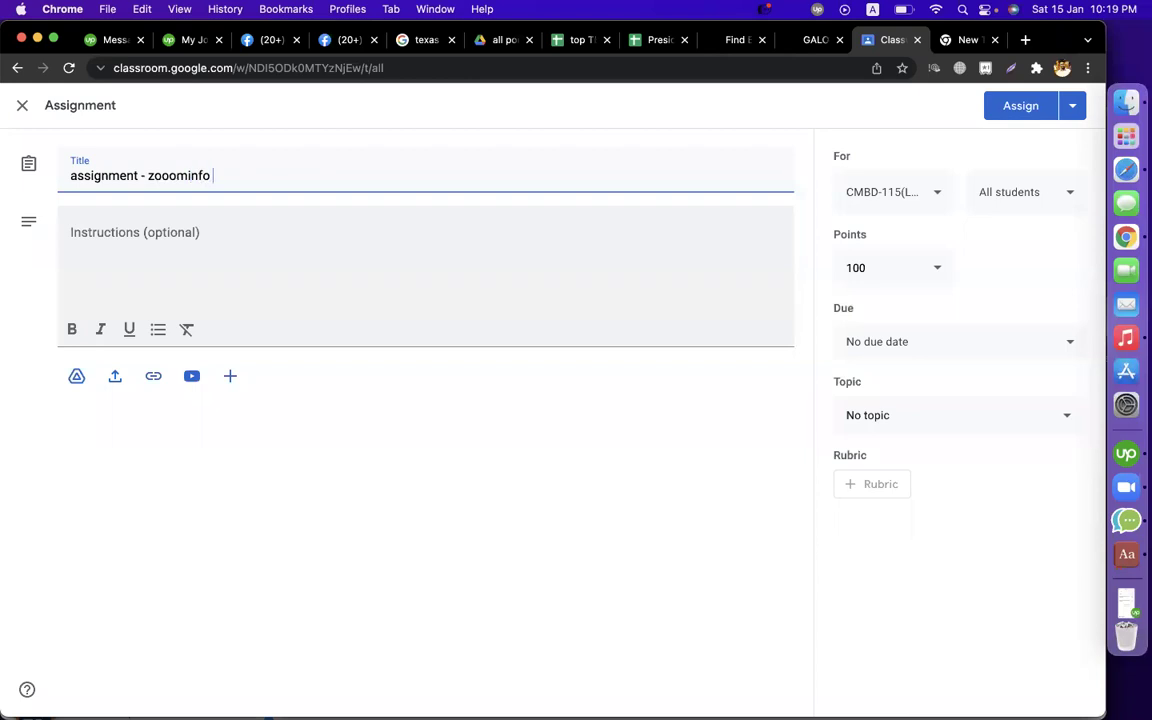
click(280, 296)
click(177, 180)
key(BackSpace)
Step: Start the instructions with "using this tool :" and the copied ZoomInfo search link, followed by "Find 100 Leads -"
click(176, 230)
text(using this )
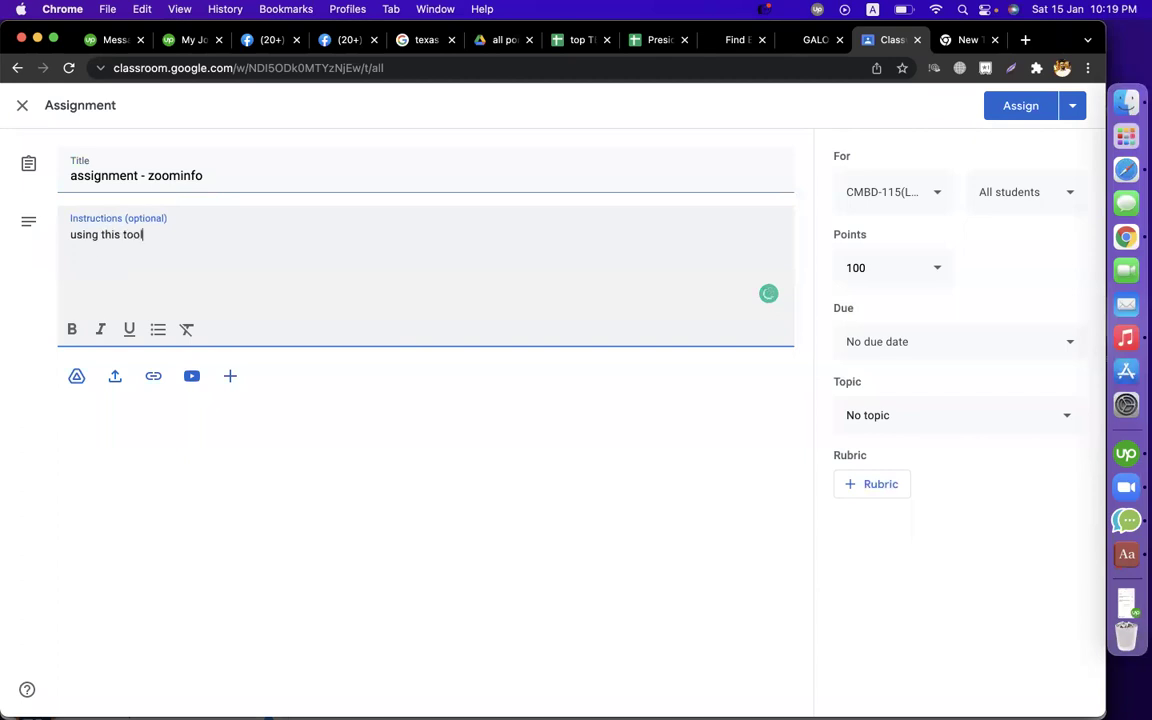
text(tool :)
key(super+v)
text(Find 100 L)
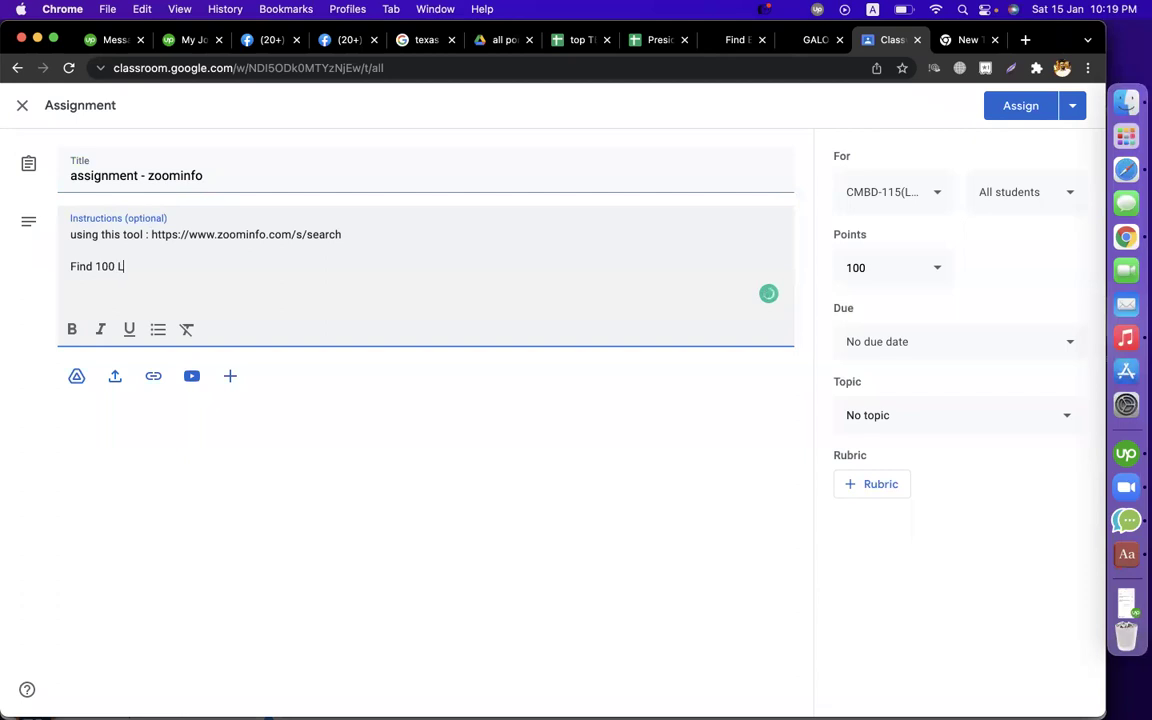
text(eads -)
Step: Add the line "Target title: President" below the lead count in the instructions
key(Return)
text(Target )
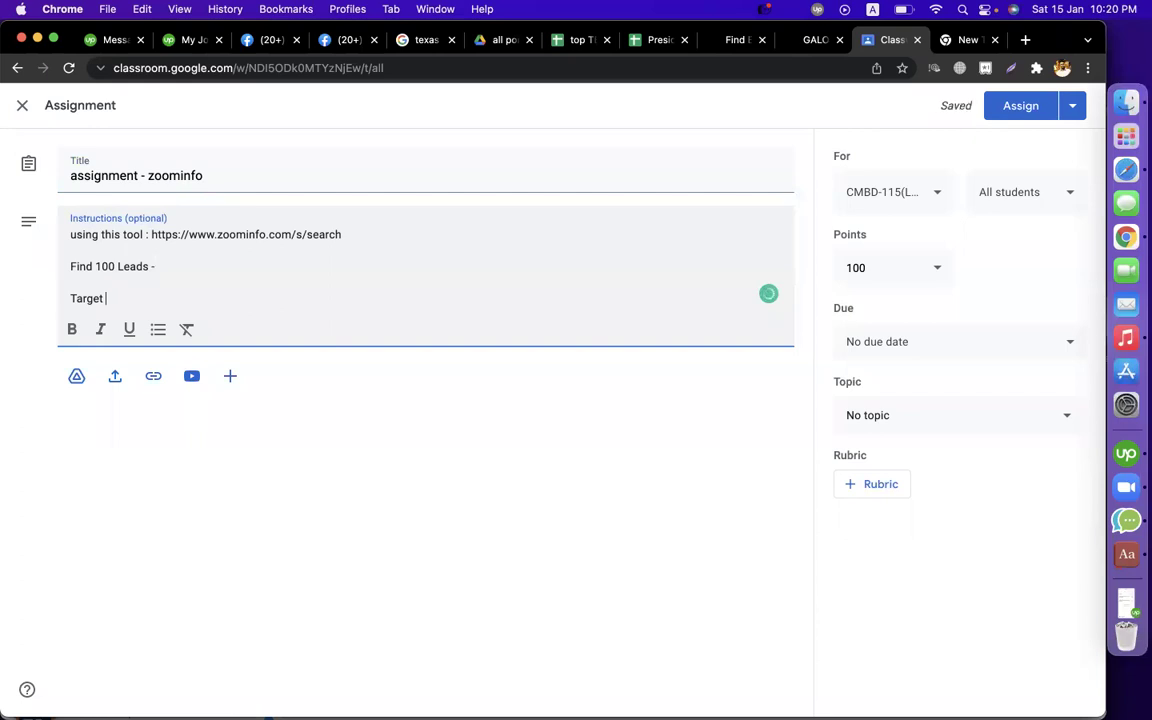
text(title: P)
text(resident)
key(BackSpace)
key(BackSpace)
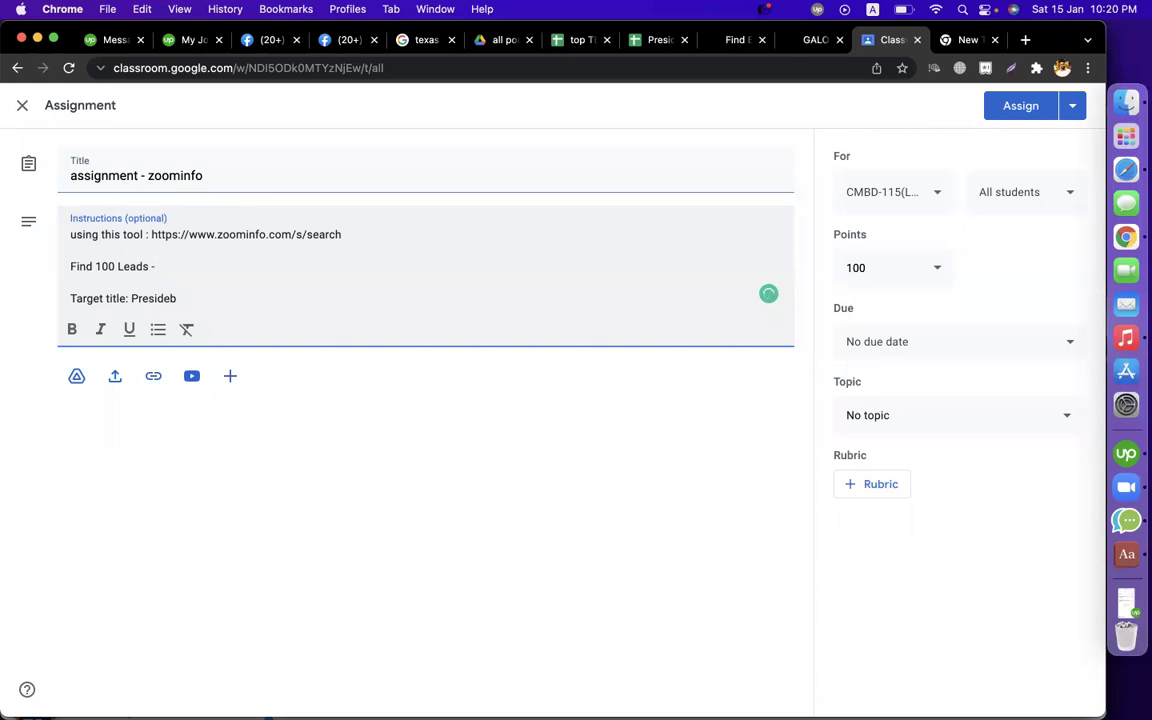
text(nt)
key(Return)
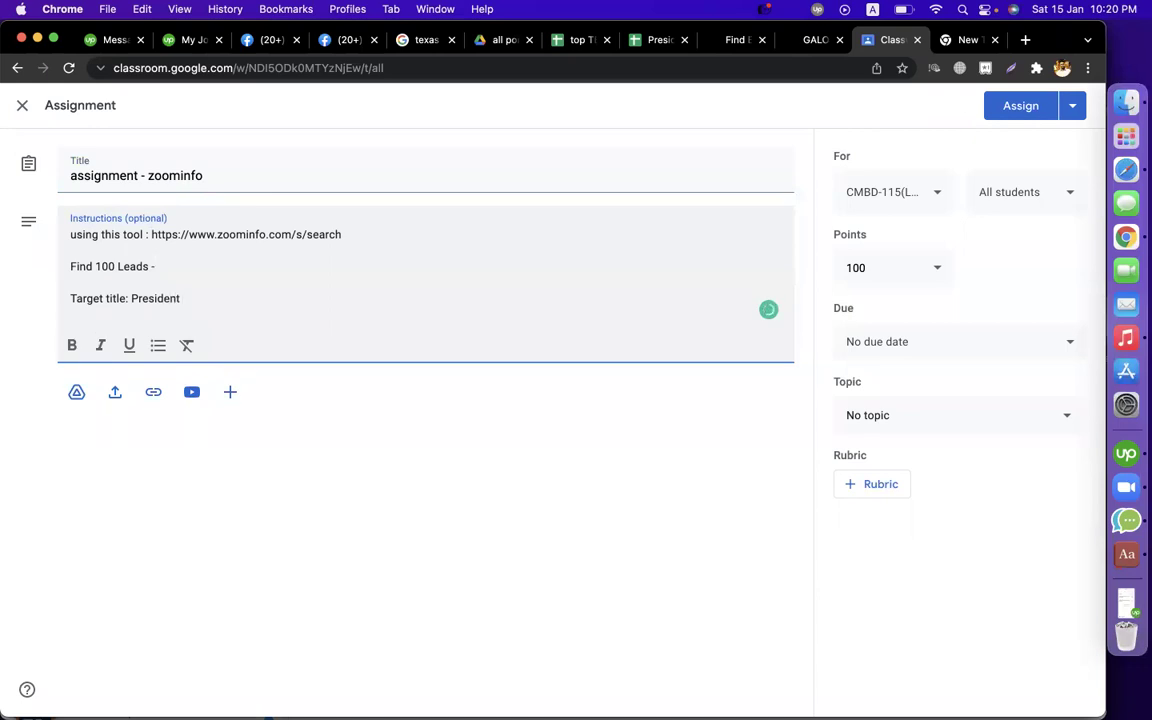
key(BackSpace)
key(Return)
Step: Add the line "Industry: Business Services" to the instructions
text(Industrty :)
key(BackSpace)
key(BackSpace)
key(BackSpace)
text(ry: Business Serv)
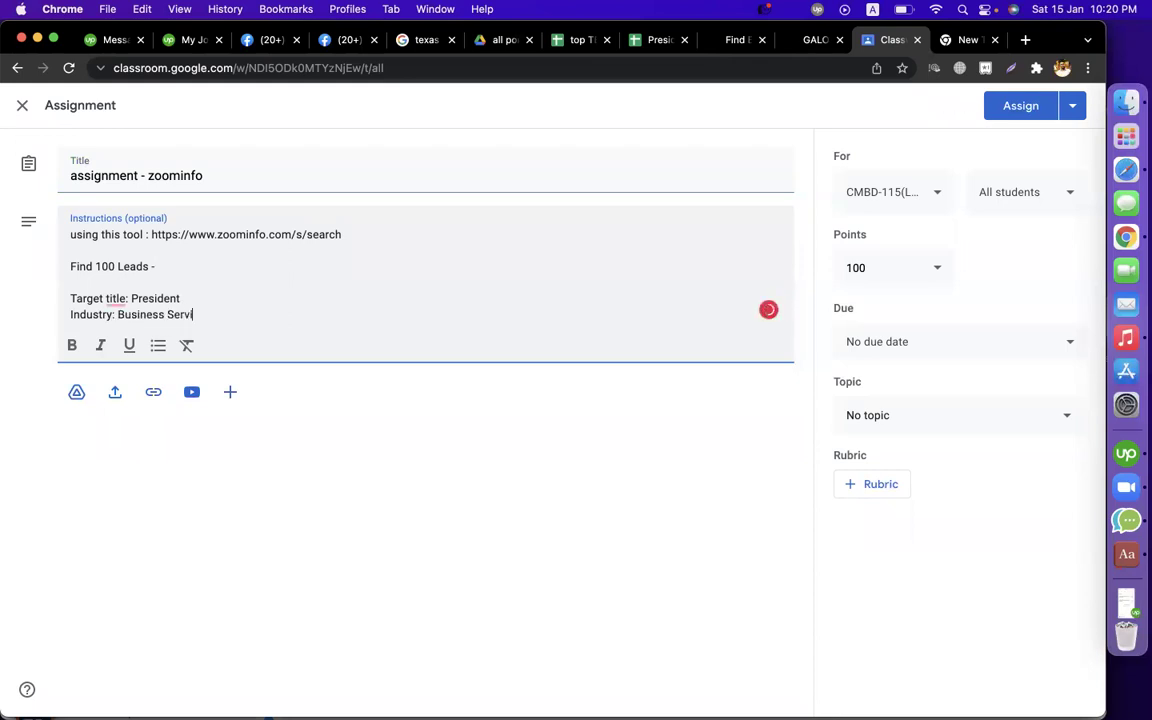
text(ices)
key(Return)
Step: Add the line "Location: Austin, Dallas, Texas City", consulting the Google results for Texas cities
text(T)
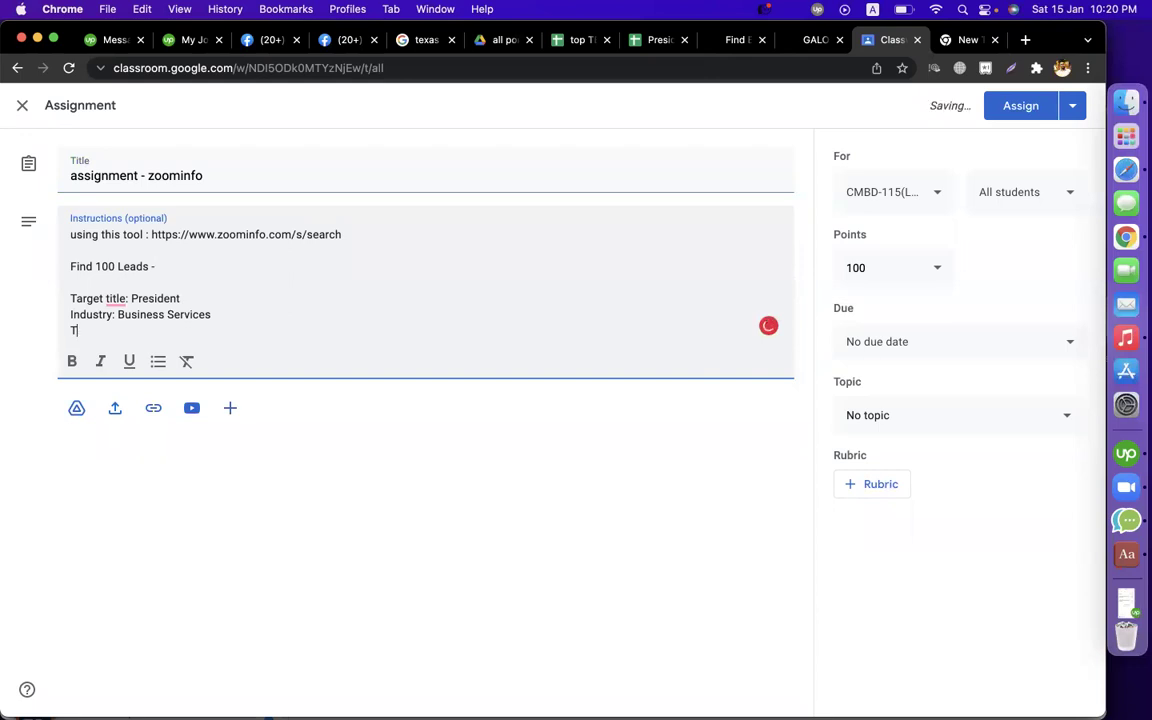
key(BackSpace)
text(Location: Austin,)
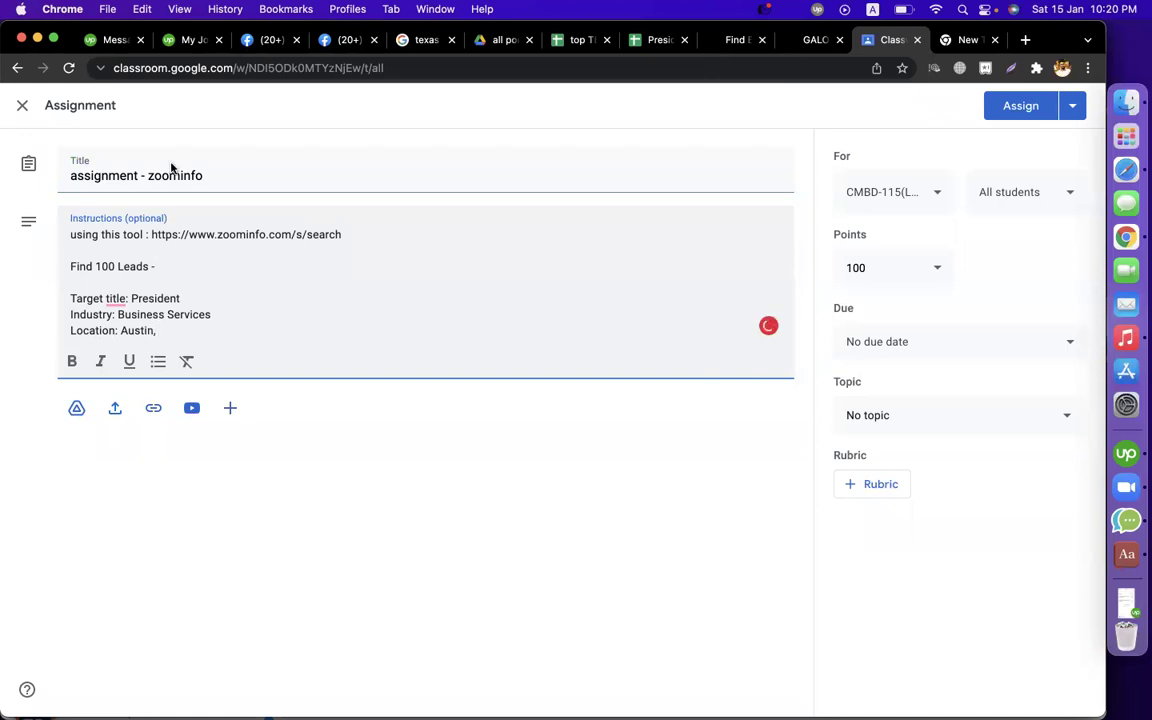
click(424, 40)
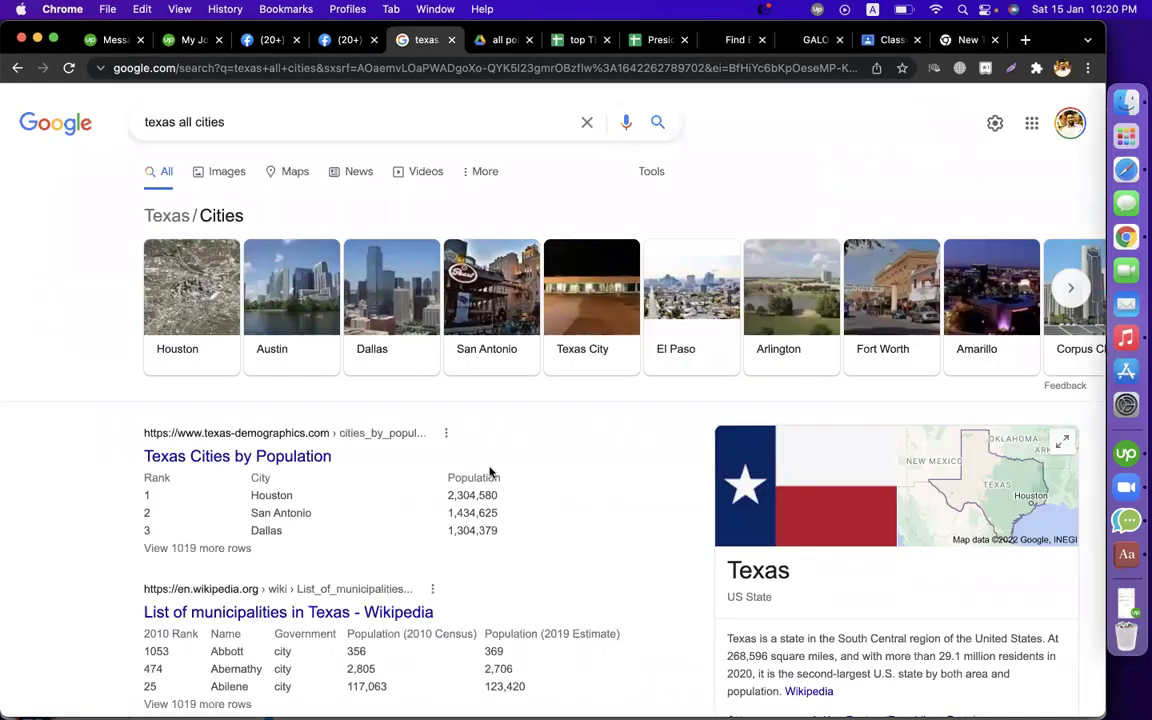
scroll(597, 355, right, 2)
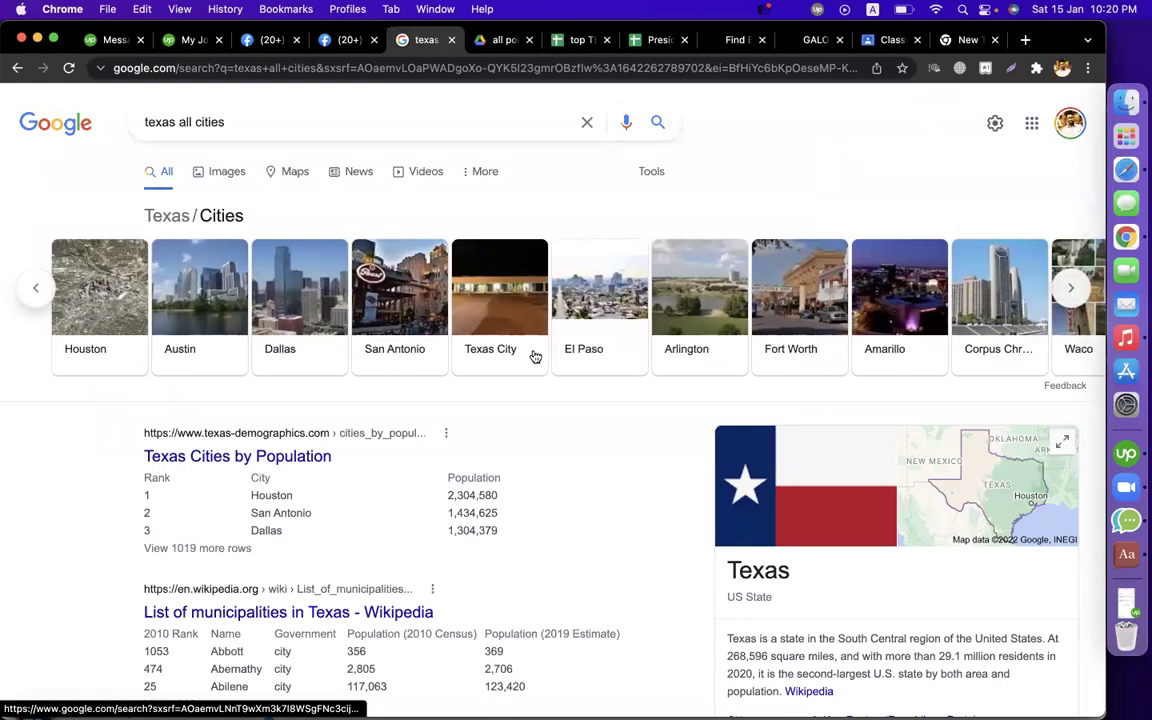
click(890, 40)
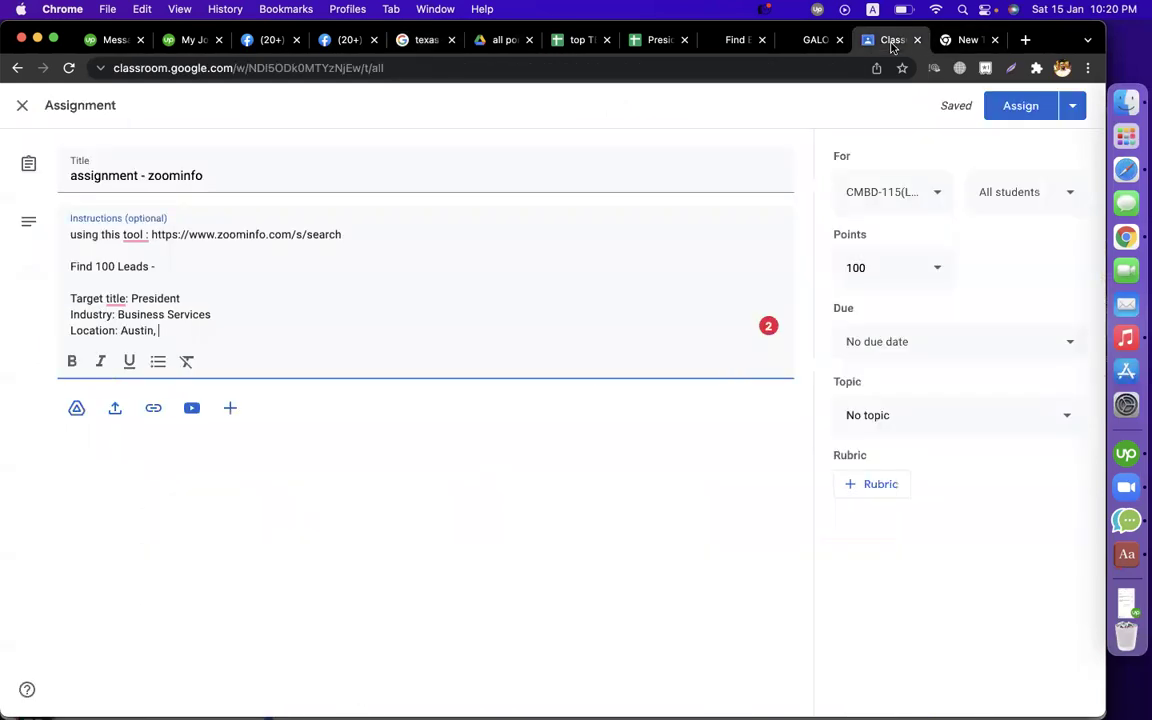
text(Dallas, Texas City)
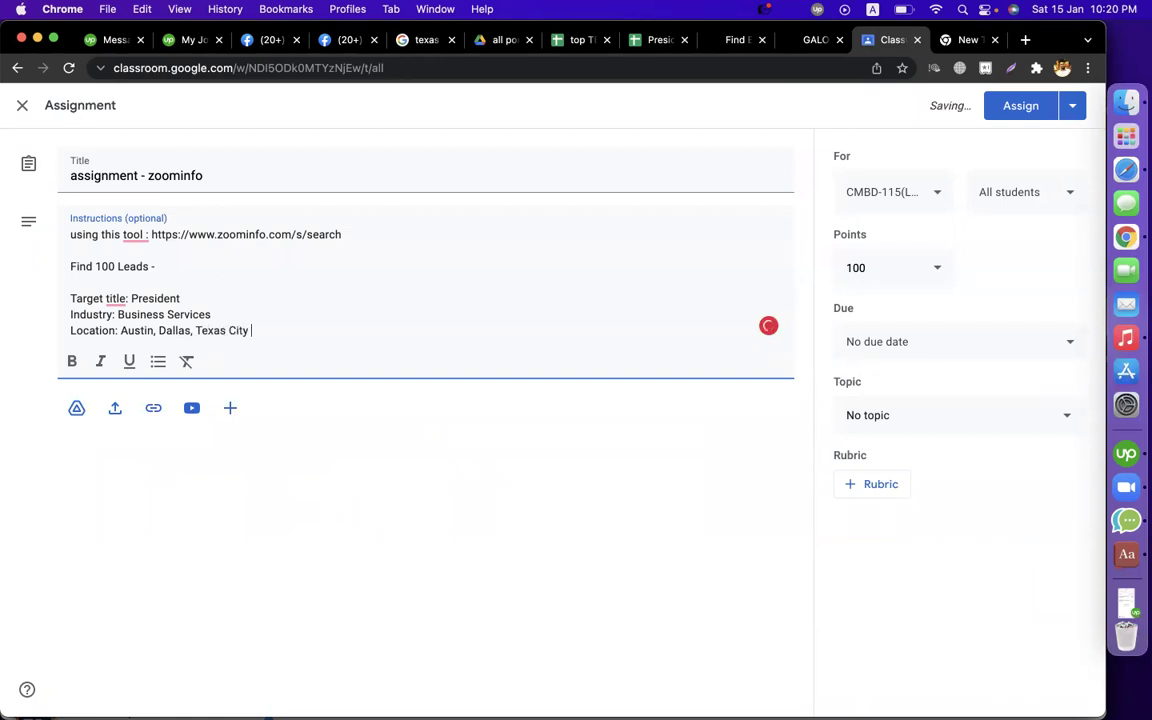
Step: Add "Submit the excel" as a separate closing line of the instructions
key(Return)
key(Return)
text(Submit the excel)
Step: Share the "President - Business services - Austin, TX" spreadsheet with anyone who has the link and copy the link
click(655, 40)
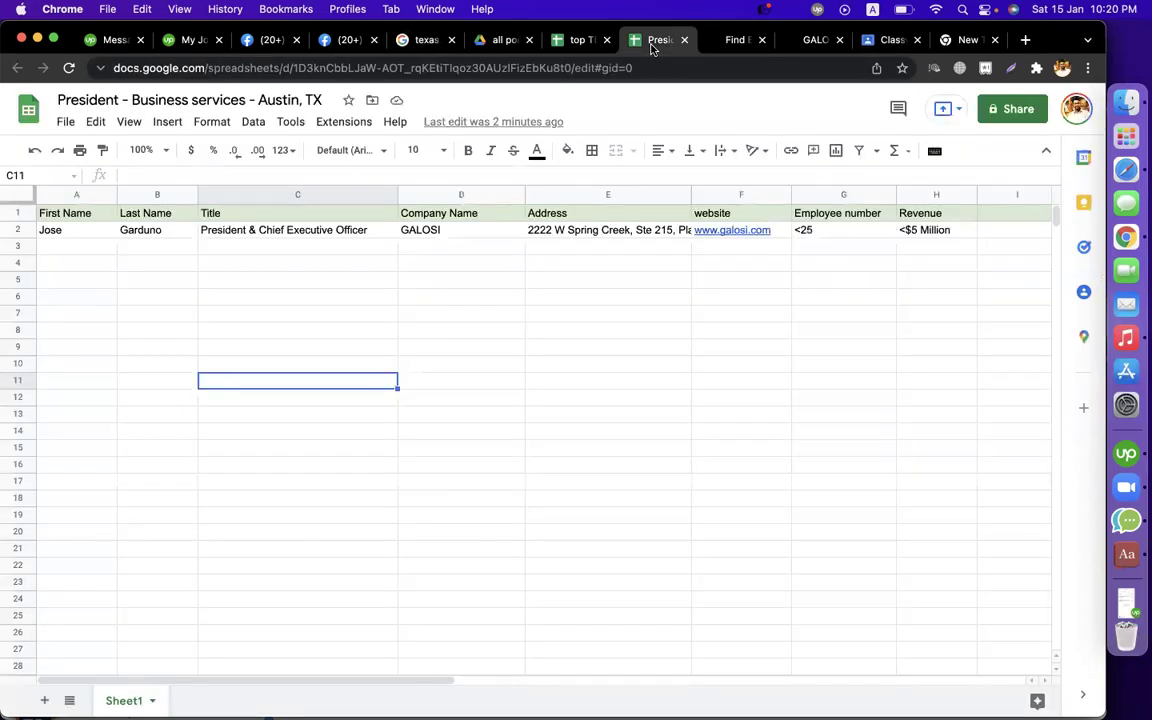
click(633, 398)
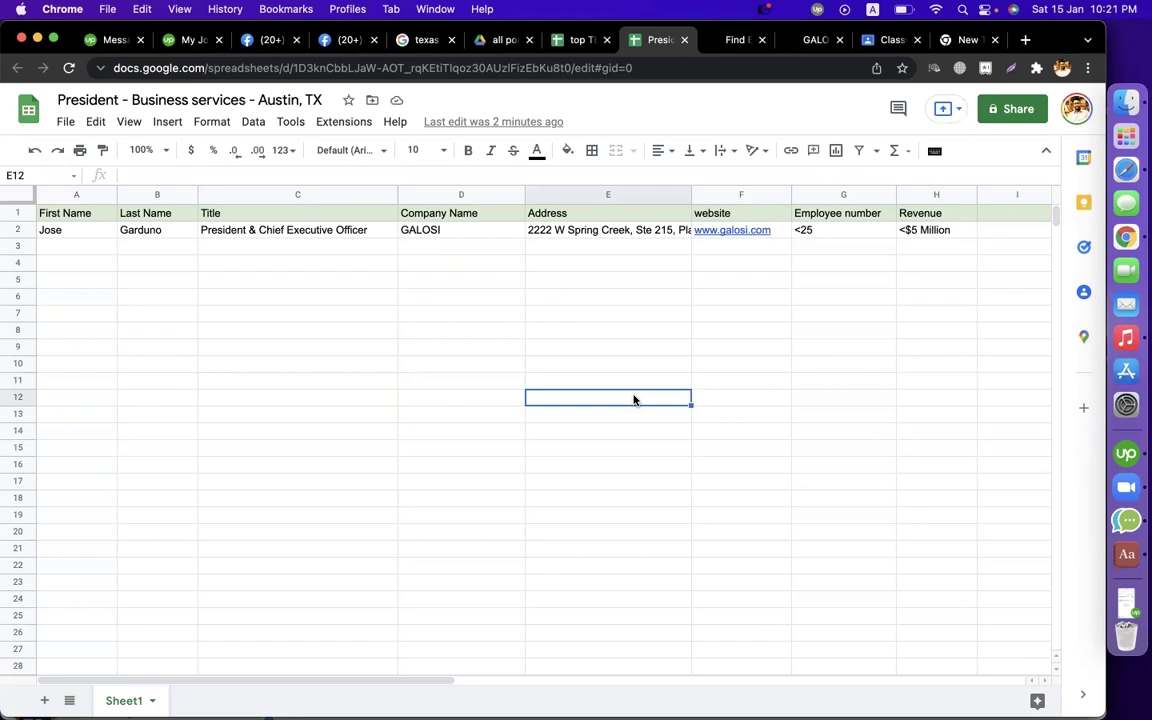
click(391, 341)
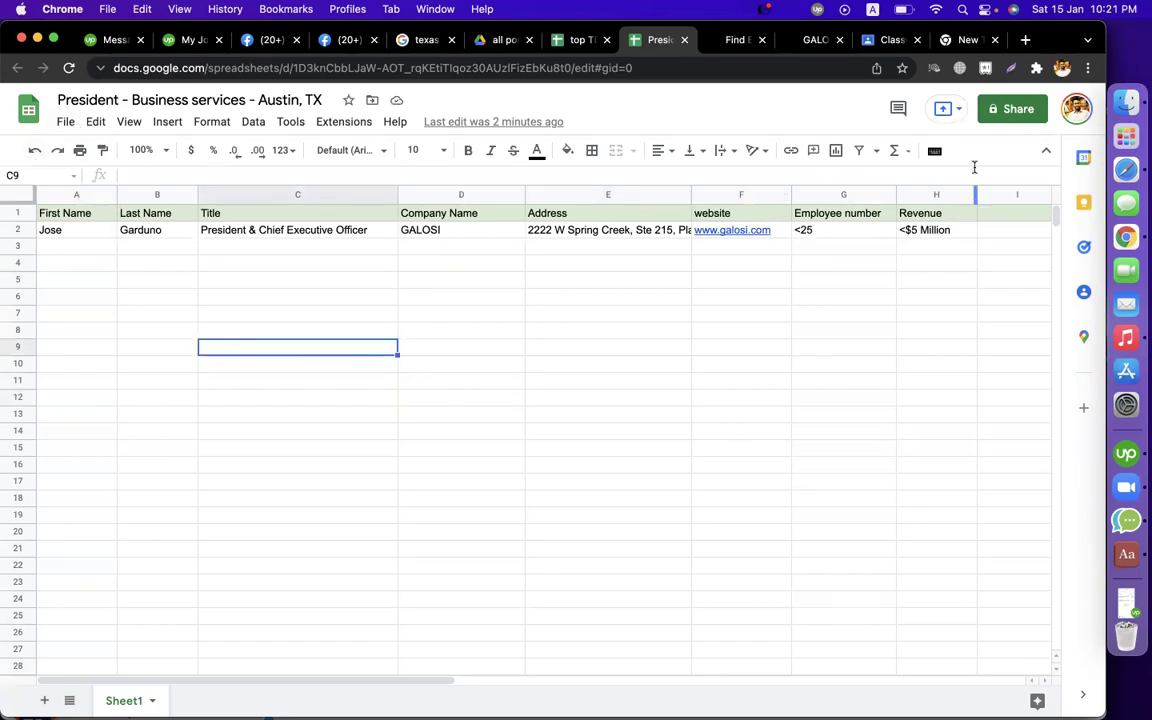
click(999, 112)
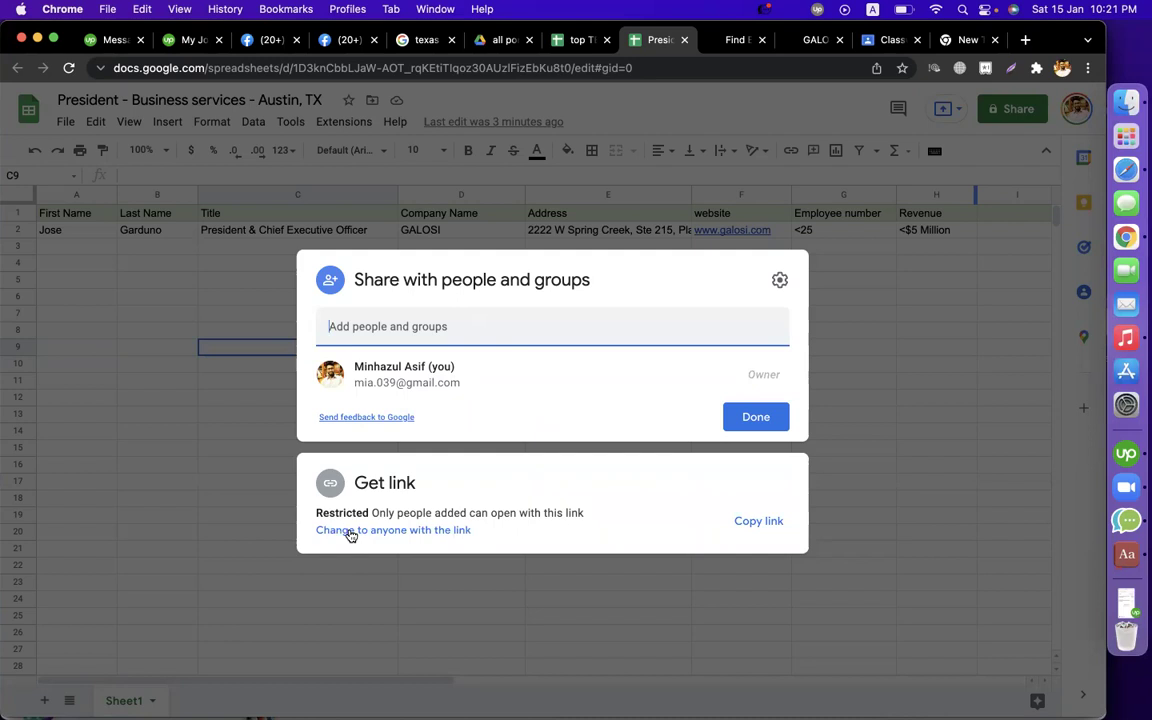
click(350, 533)
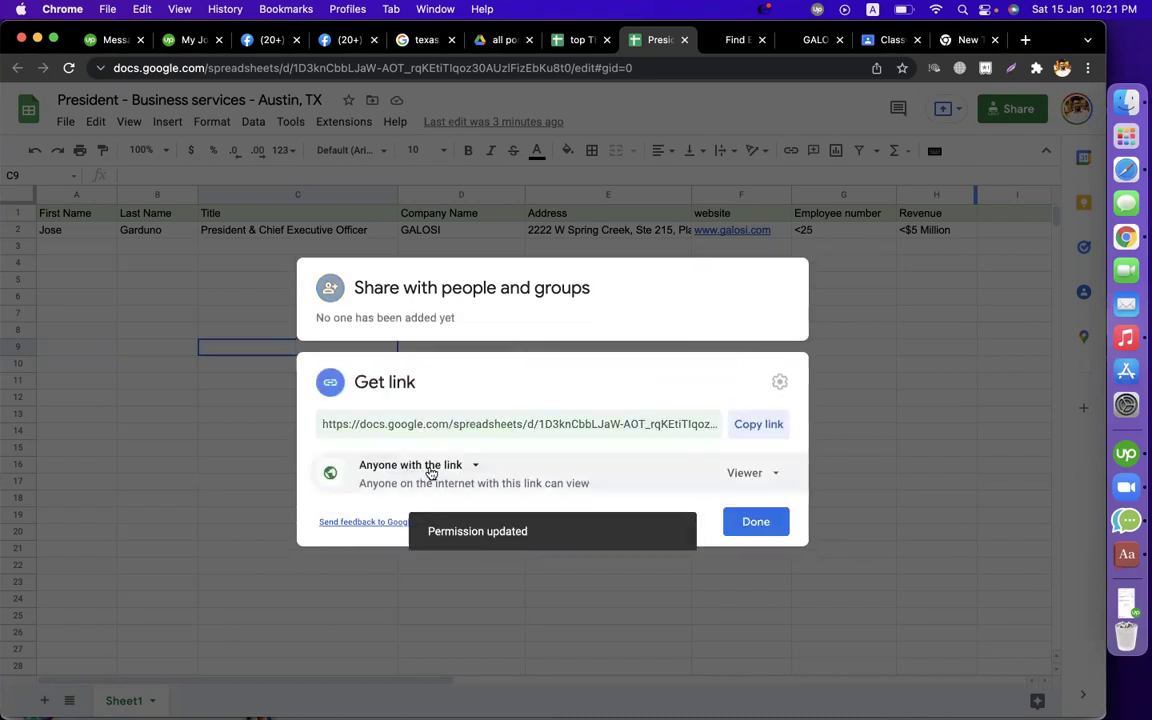
click(752, 427)
click(763, 524)
click(765, 415)
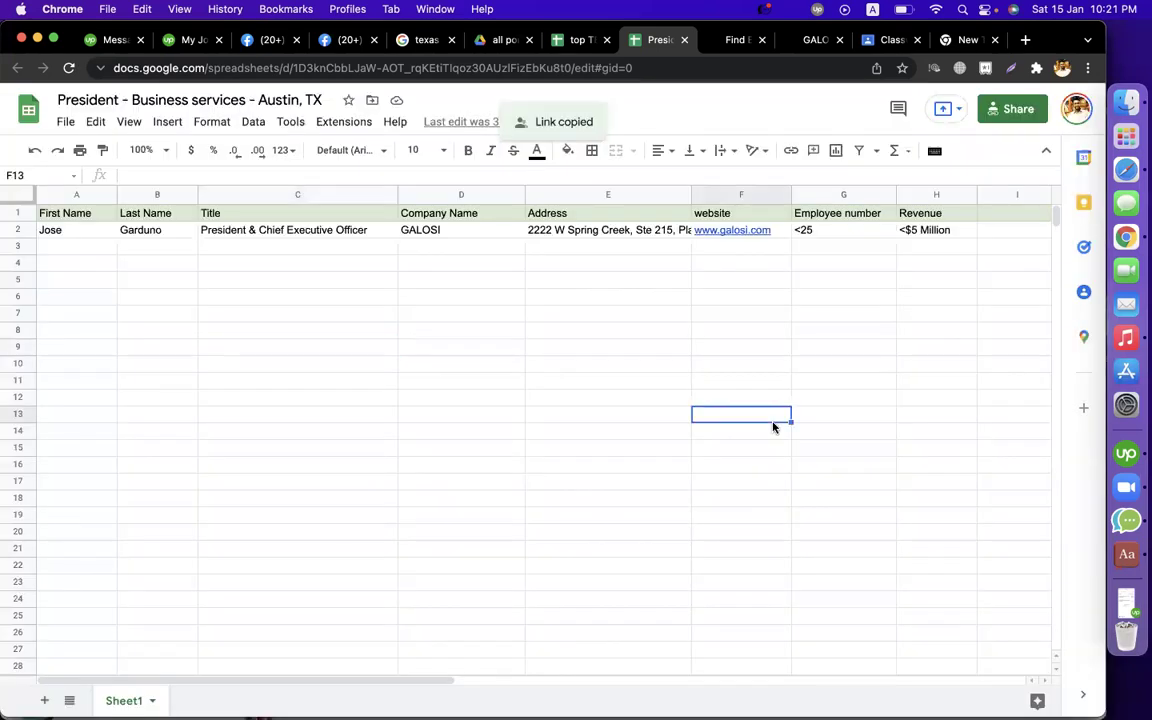
Step: File the Classroom assignment under the Episode-04(Lead Gen via Zoominfo) topic and assign it to all CMBD-115 students
click(890, 40)
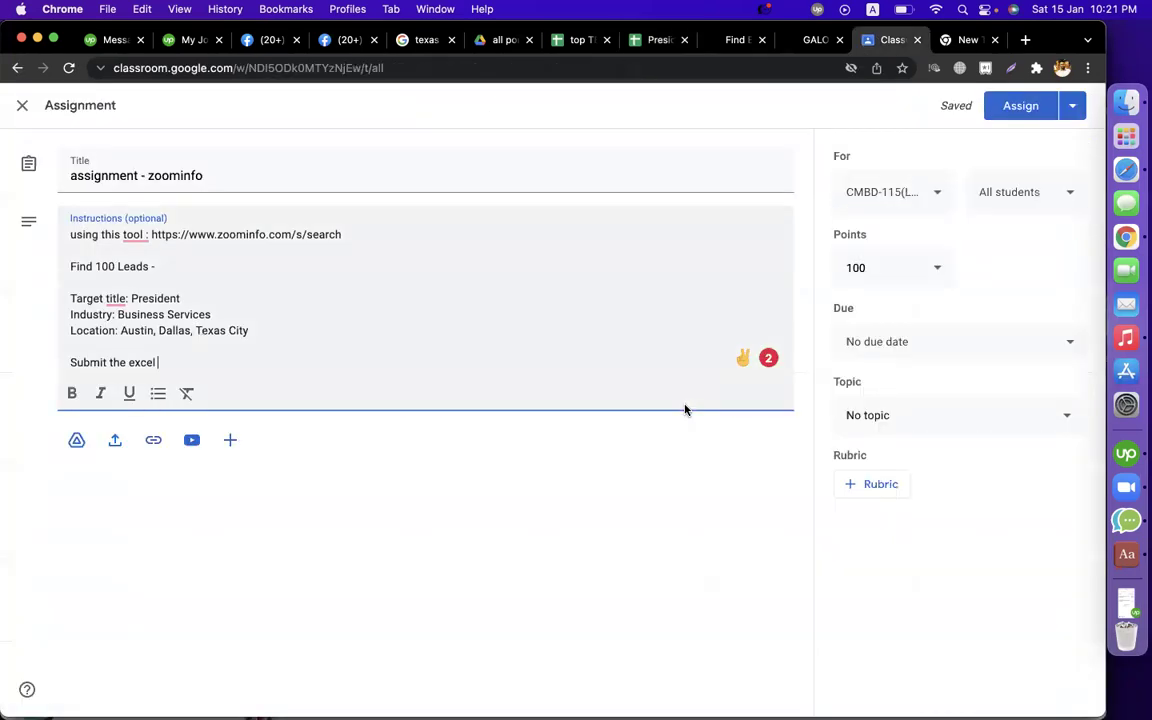
click(951, 421)
click(940, 620)
click(888, 198)
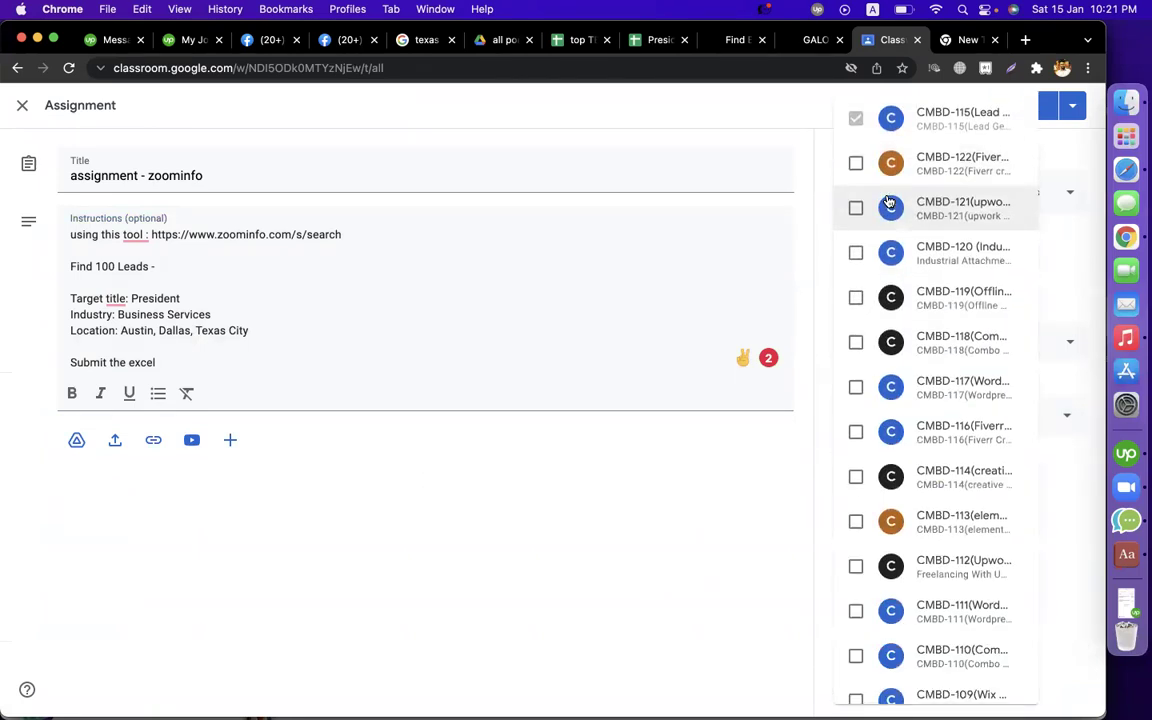
click(720, 519)
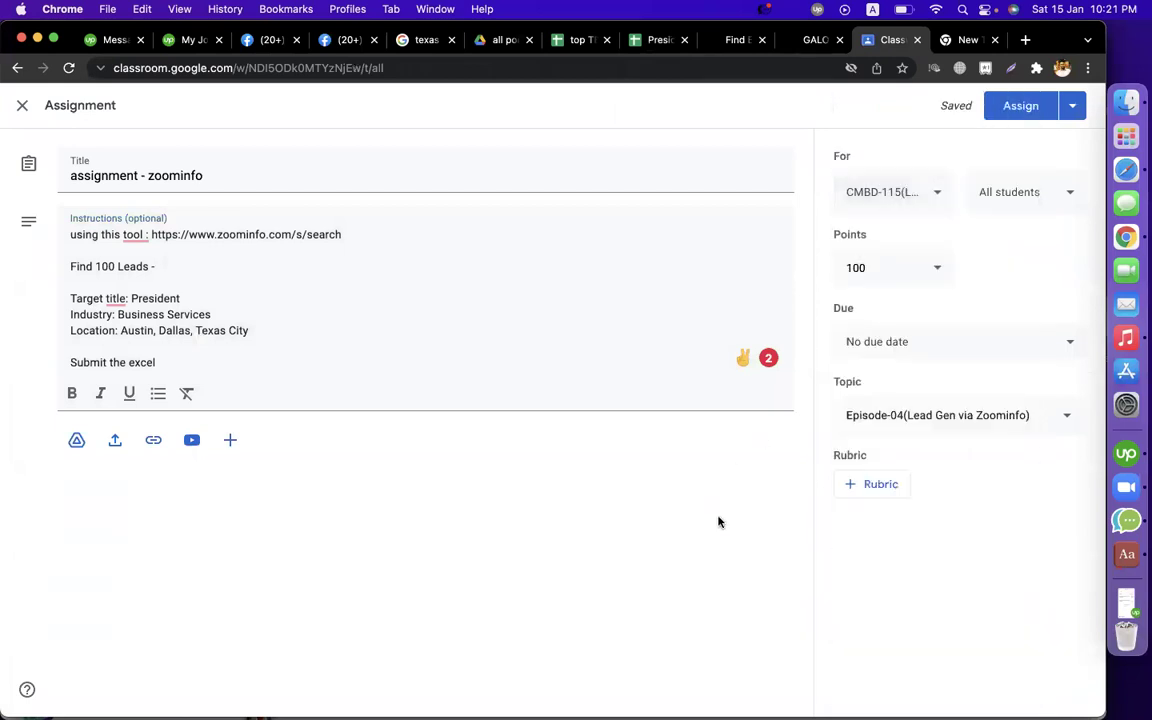
click(1022, 106)
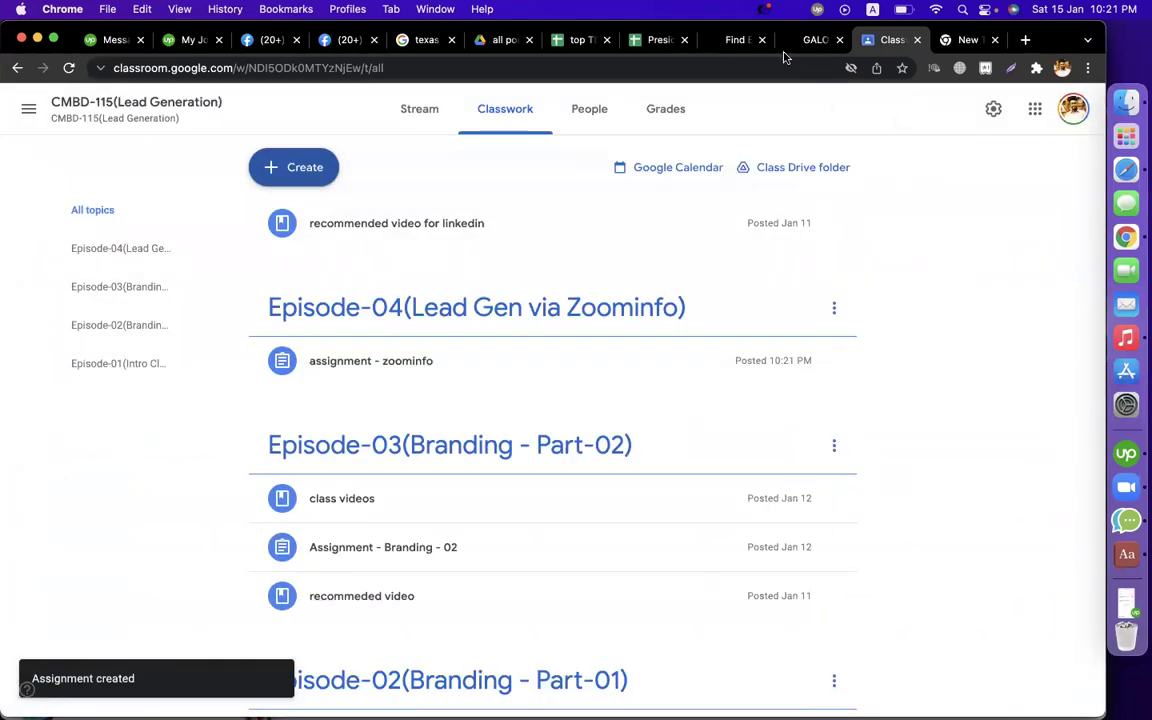
Step: Browse the ZoomInfo results for Austin business services presidents through page 3 and examine the listed contacts and companies
click(733, 41)
click(738, 40)
scroll(586, 355, down, 15)
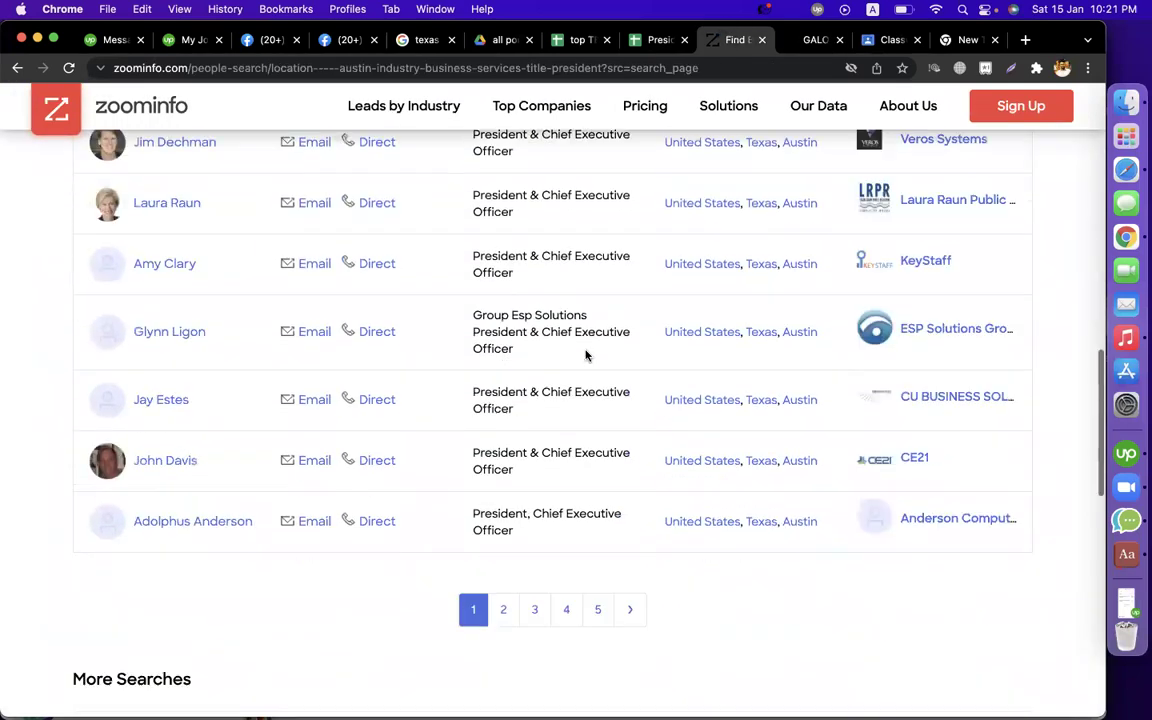
scroll(586, 351, up, 5)
click(504, 450)
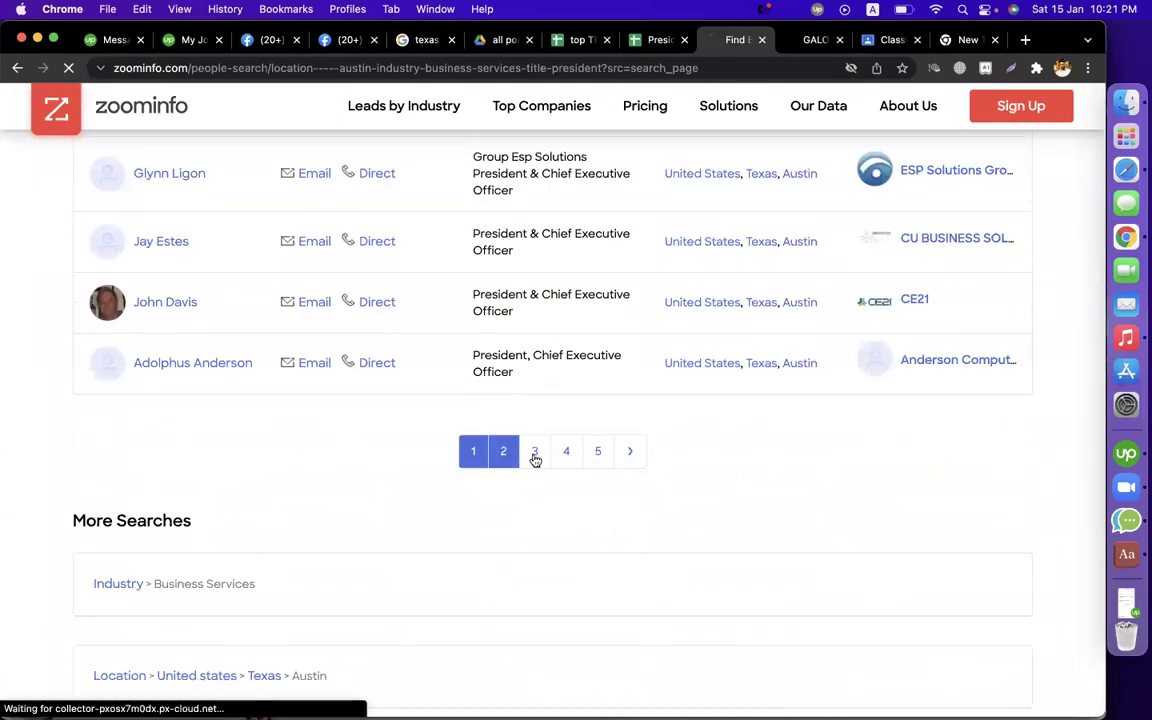
scroll(866, 573, down, 15)
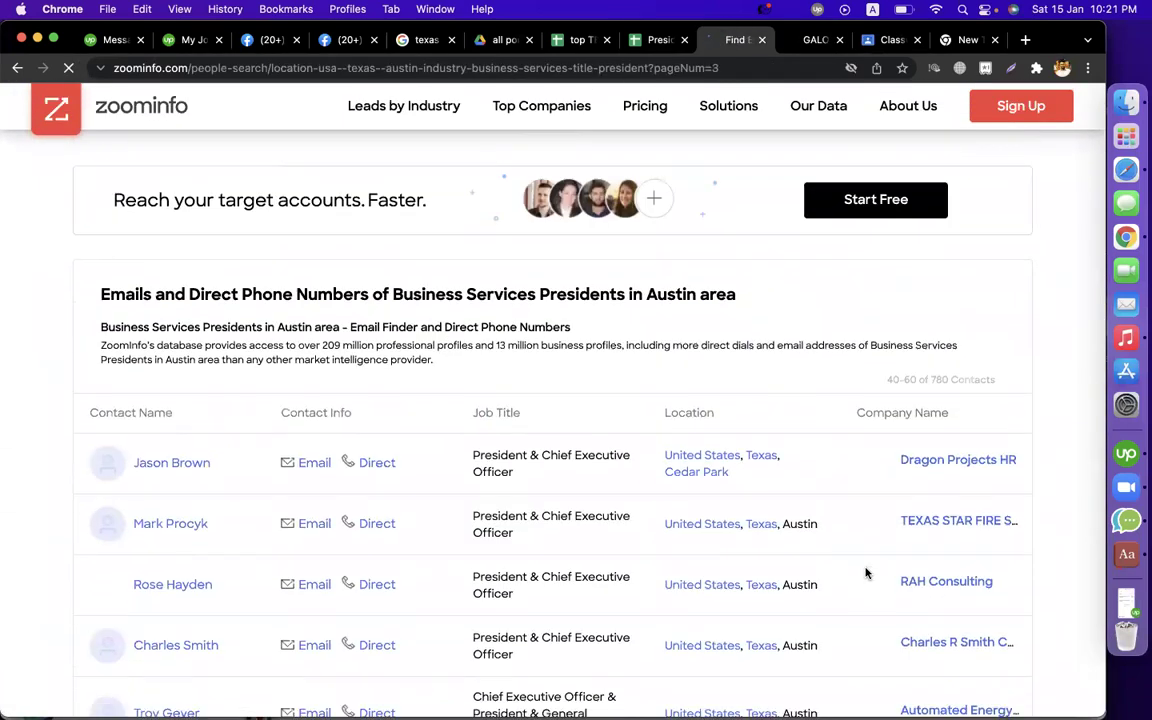
scroll(866, 573, up, 10)
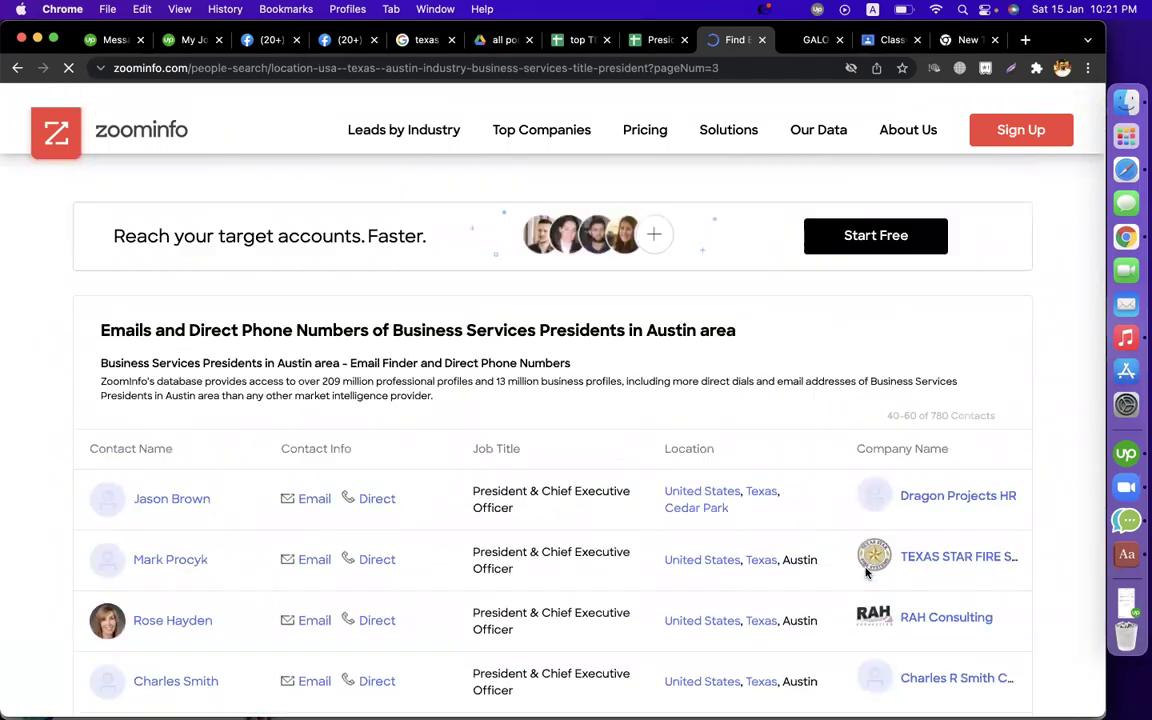
scroll(661, 409, down, 1)
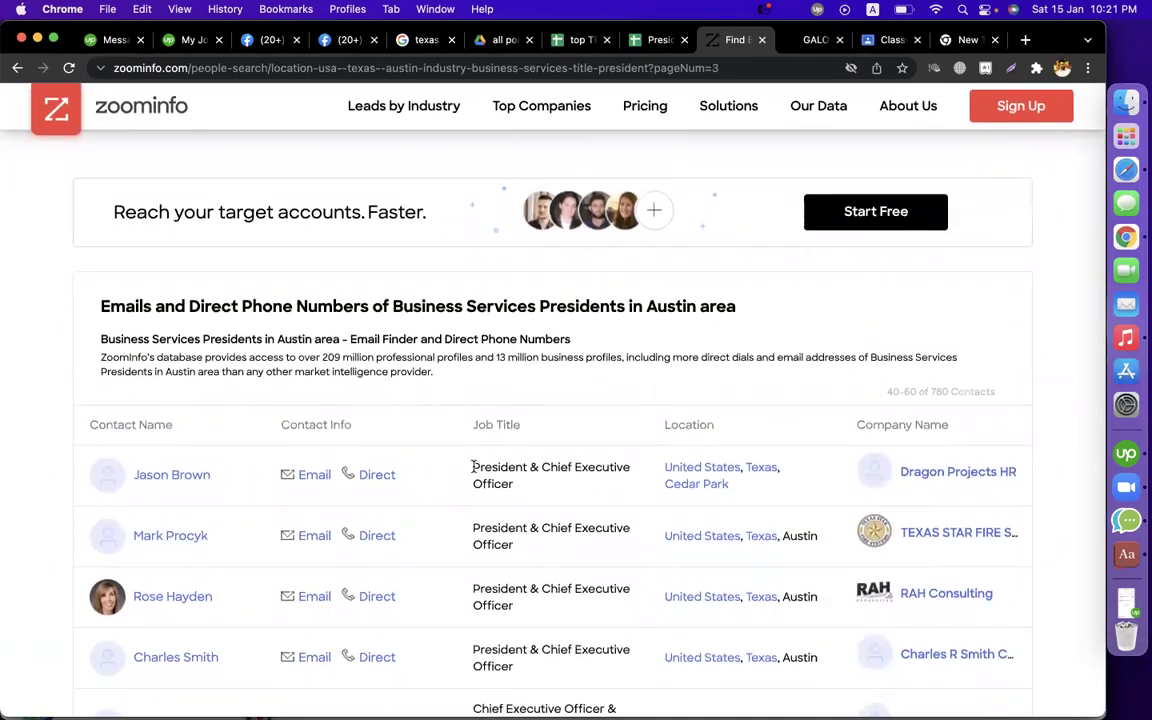
scroll(473, 468, down, 10)
scroll(473, 504, down, 3)
scroll(473, 504, up, 12)
scroll(149, 571, down, 4)
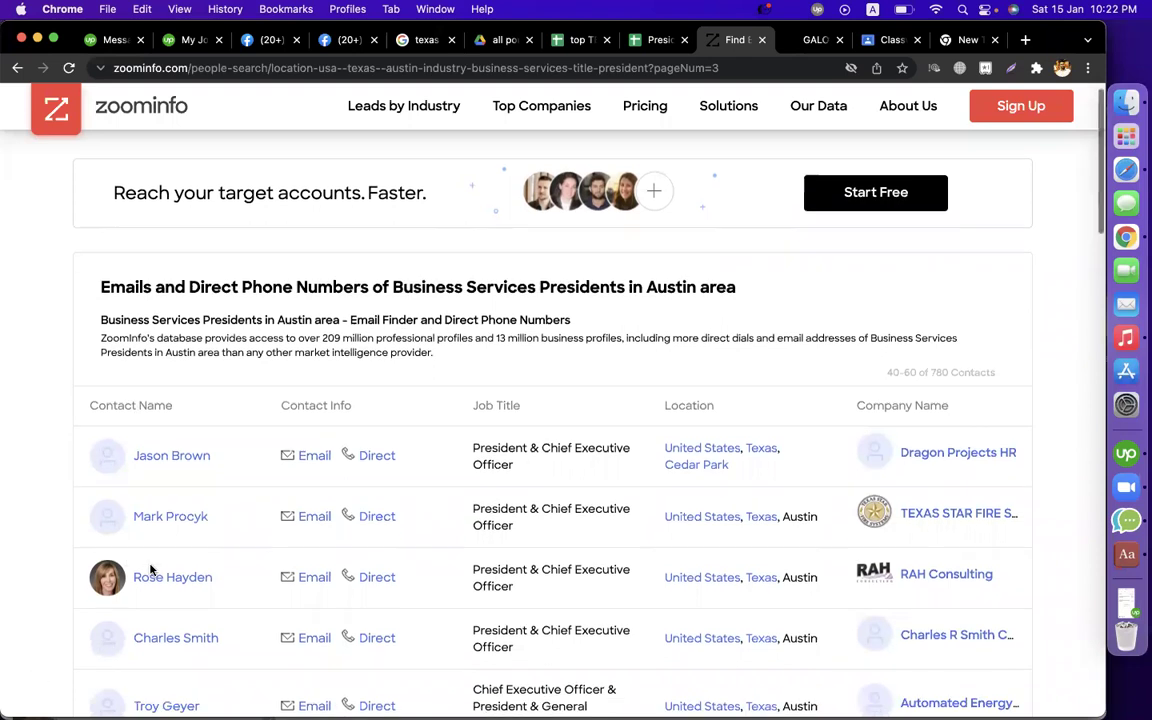